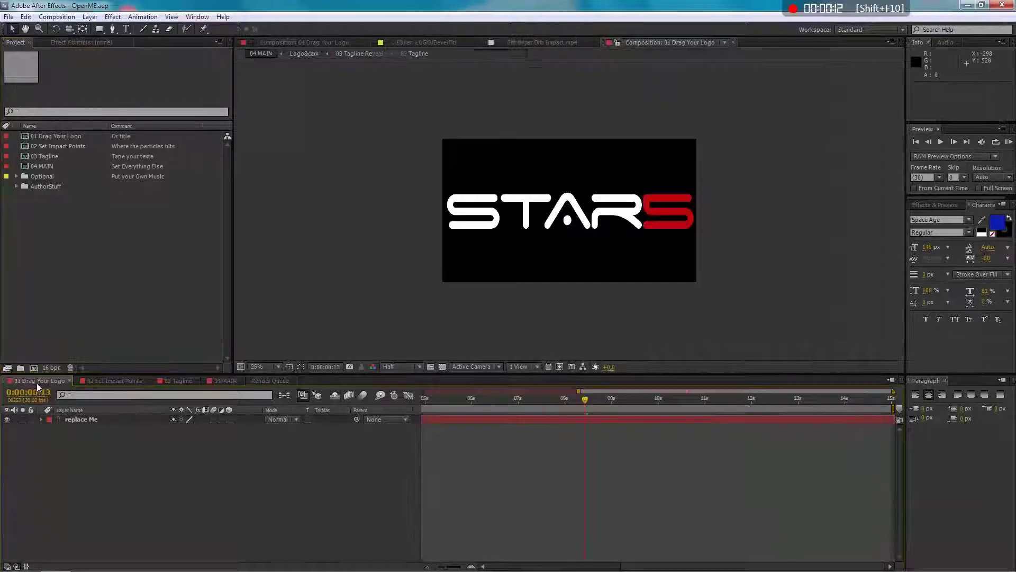
Review the four numbered compositions in the project, from 01 Drag Your Logo to 04 MAIN, and open 04 MAIN
left_click(49, 138)
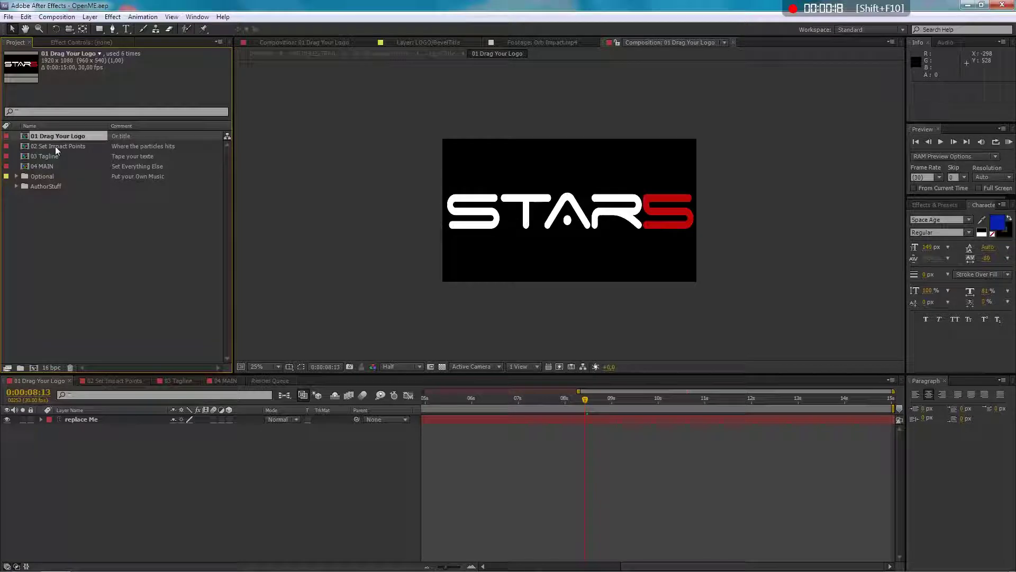
left_click(55, 146)
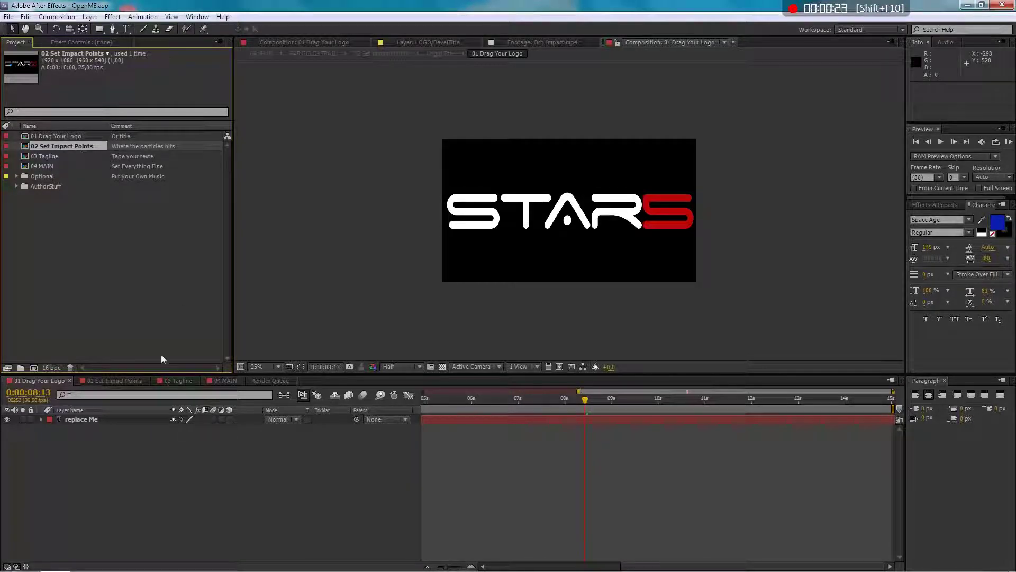
left_click(56, 155)
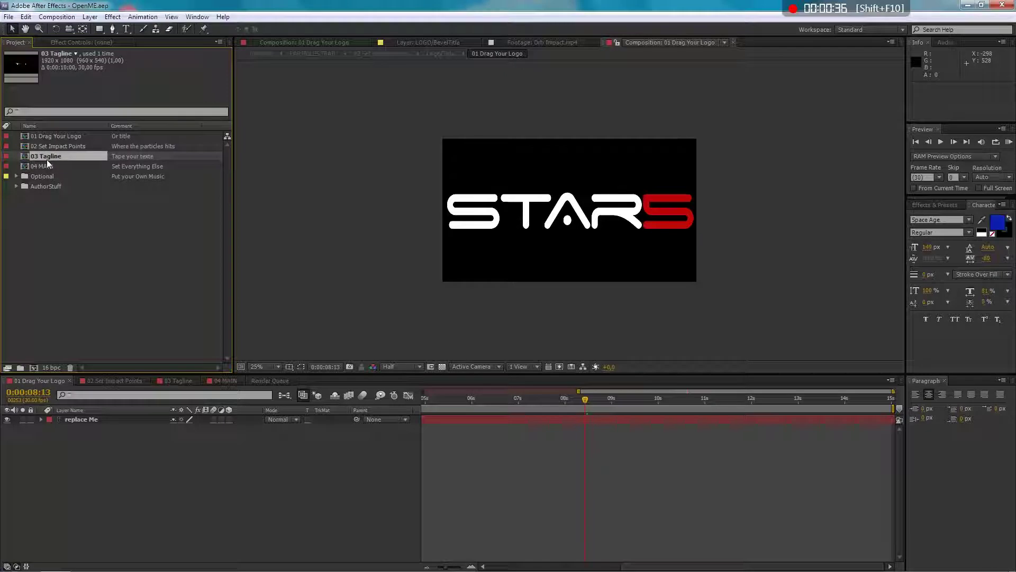
left_click(47, 168)
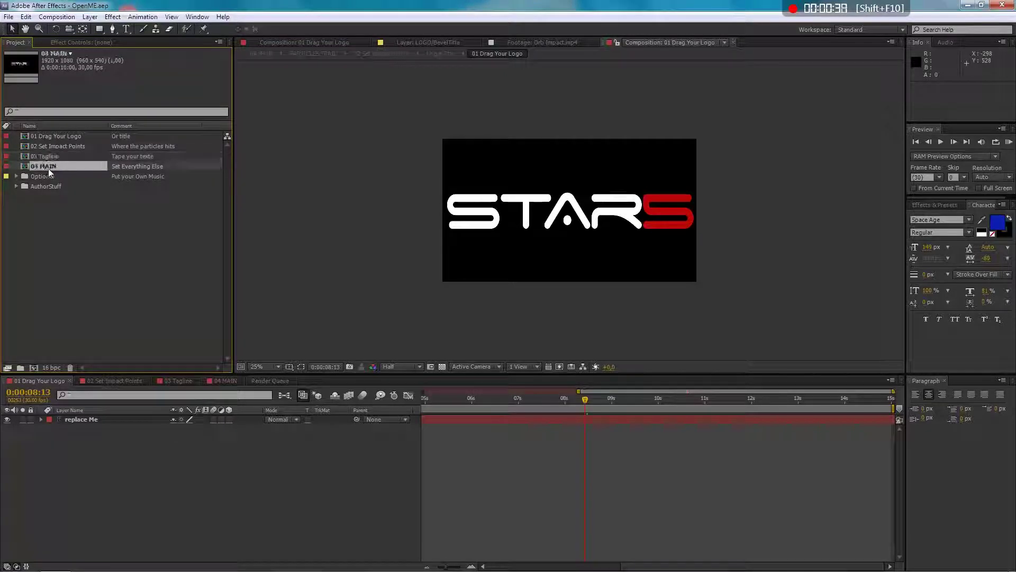
left_click(221, 380)
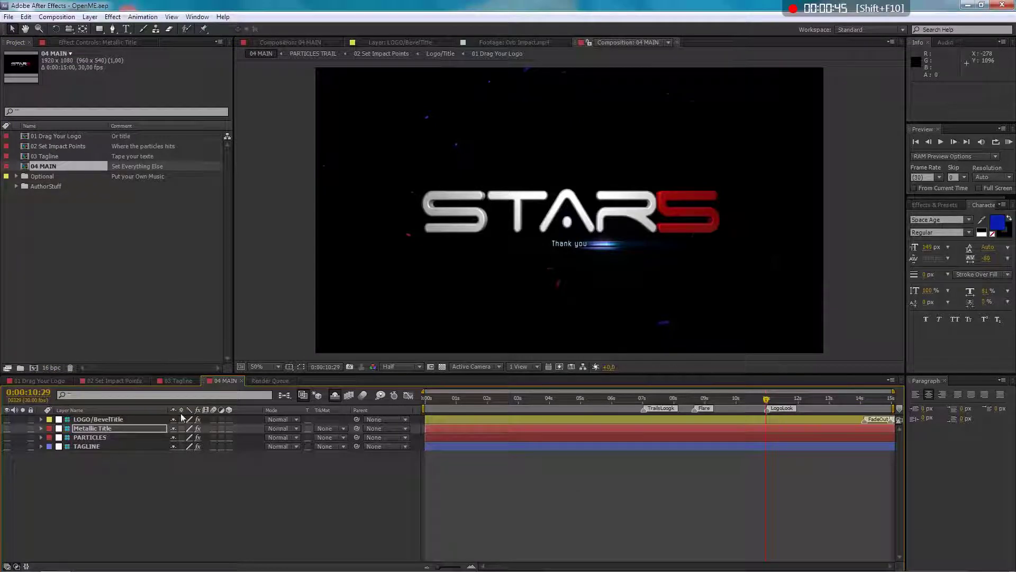
Replace the logo text on the replace Me layer of 01 Drag Your Logo with HOMES, with a red M
left_click(43, 383)
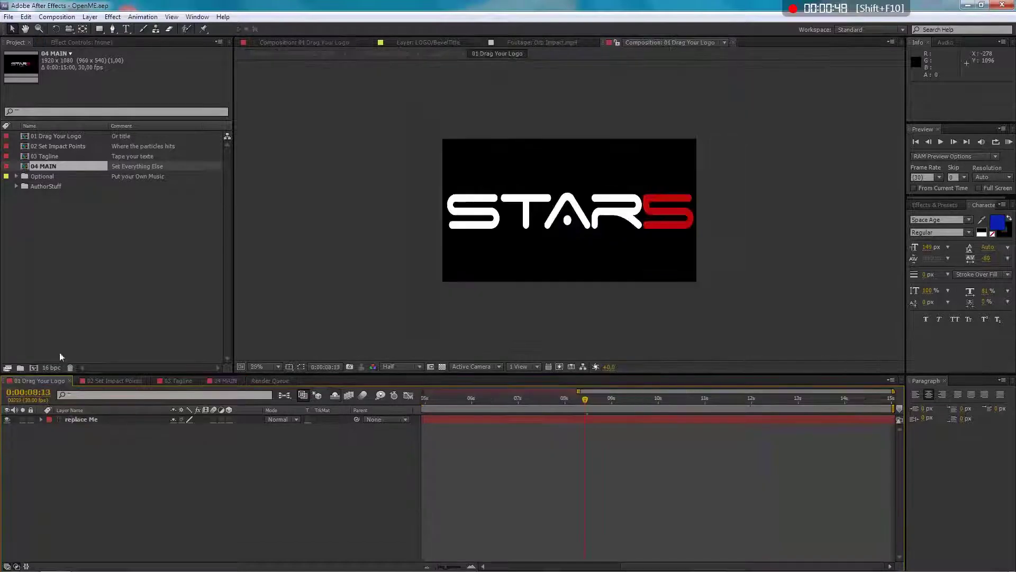
left_click(80, 421)
double_click(564, 214)
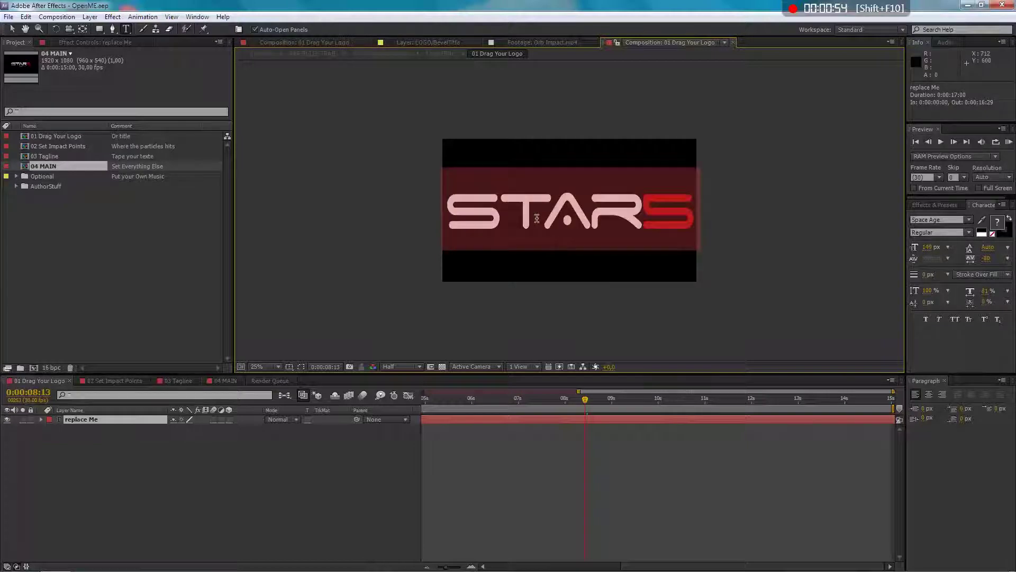
type("HOMES")
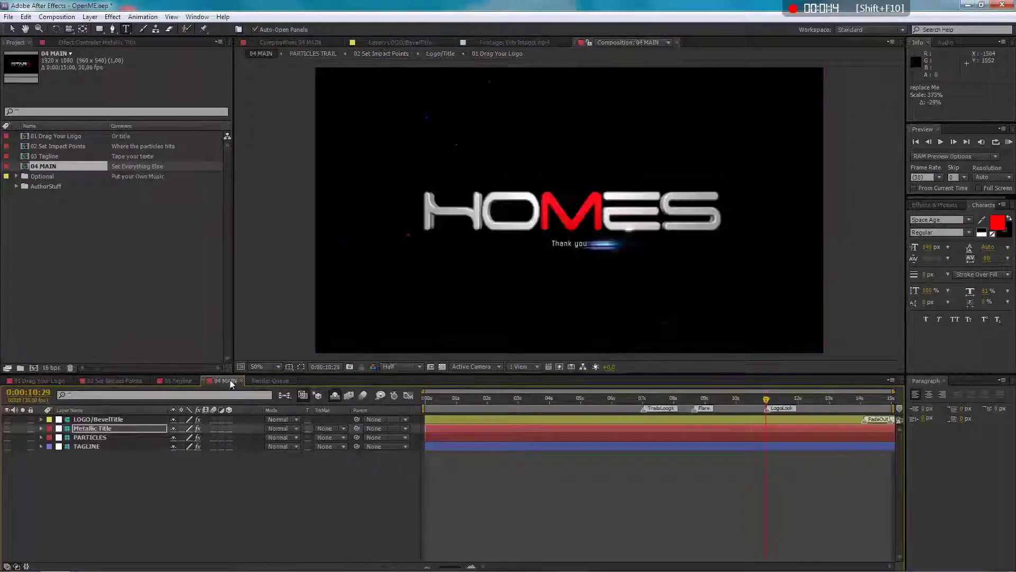
left_click(119, 508)
left_click(53, 381)
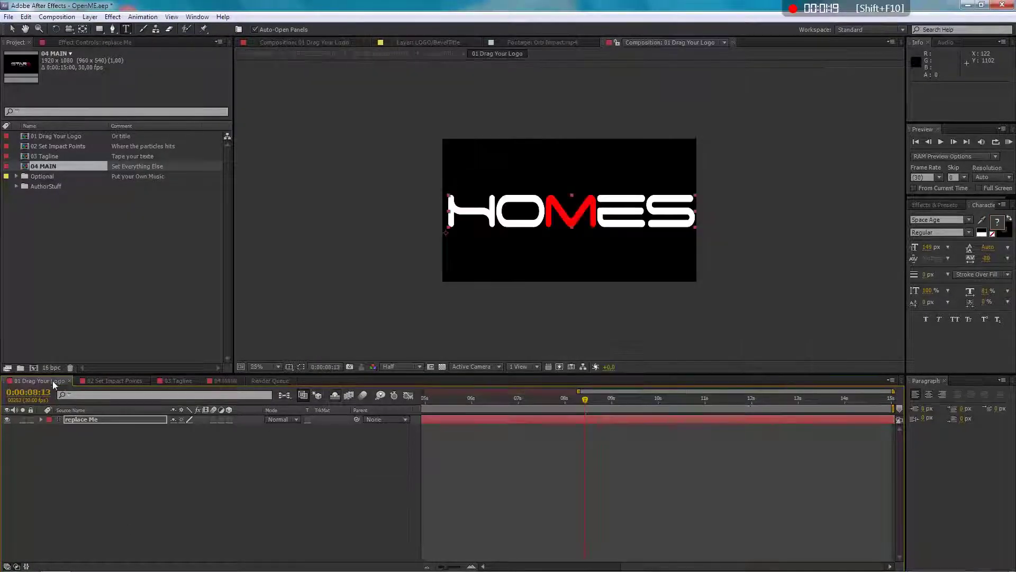
left_click(84, 420)
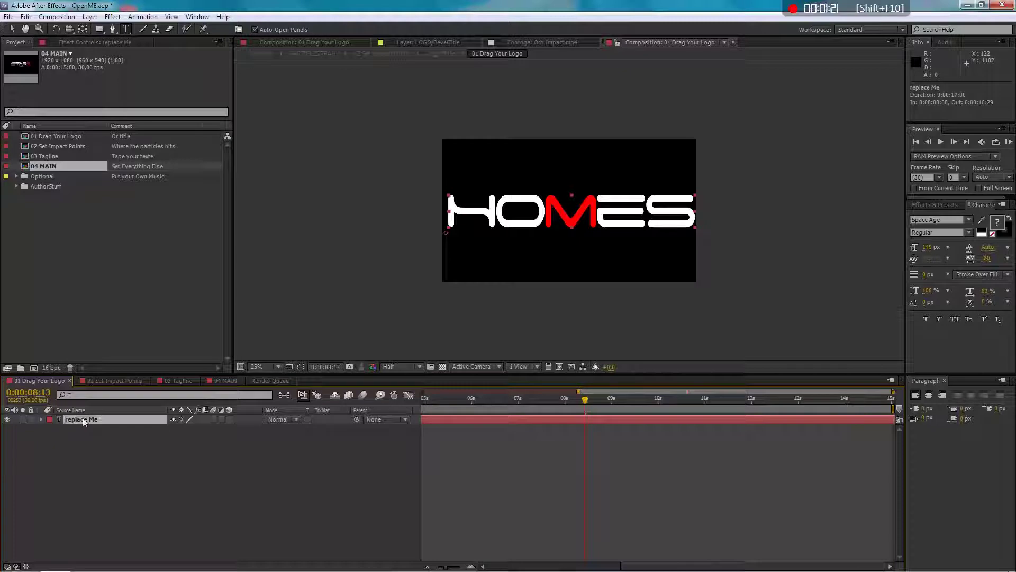
In 02 Set Impact Points, move the Impact Mid star to the base of the M, Impact Left onto the H and Impact Right inside the S
left_click(116, 380)
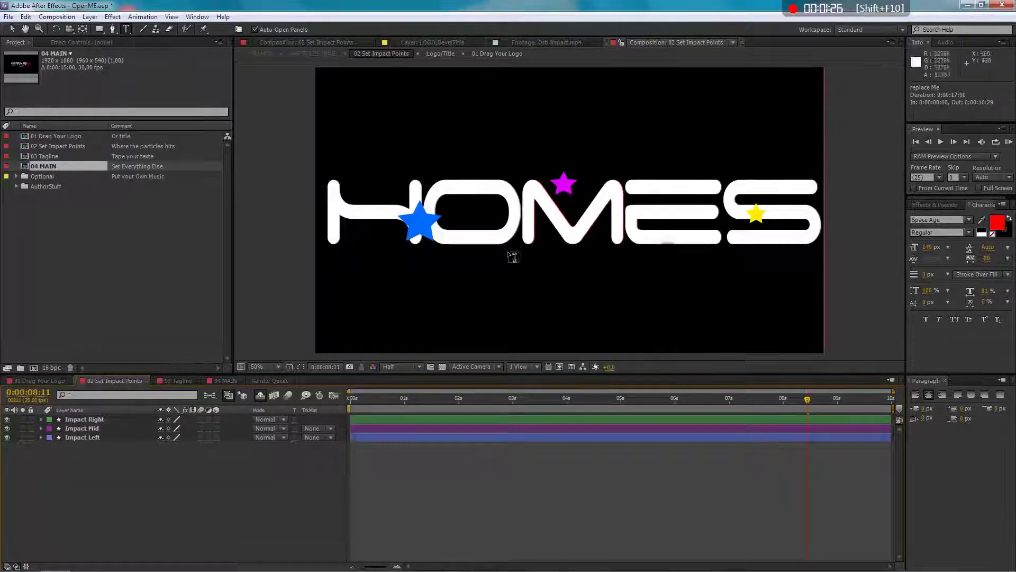
left_click(11, 29)
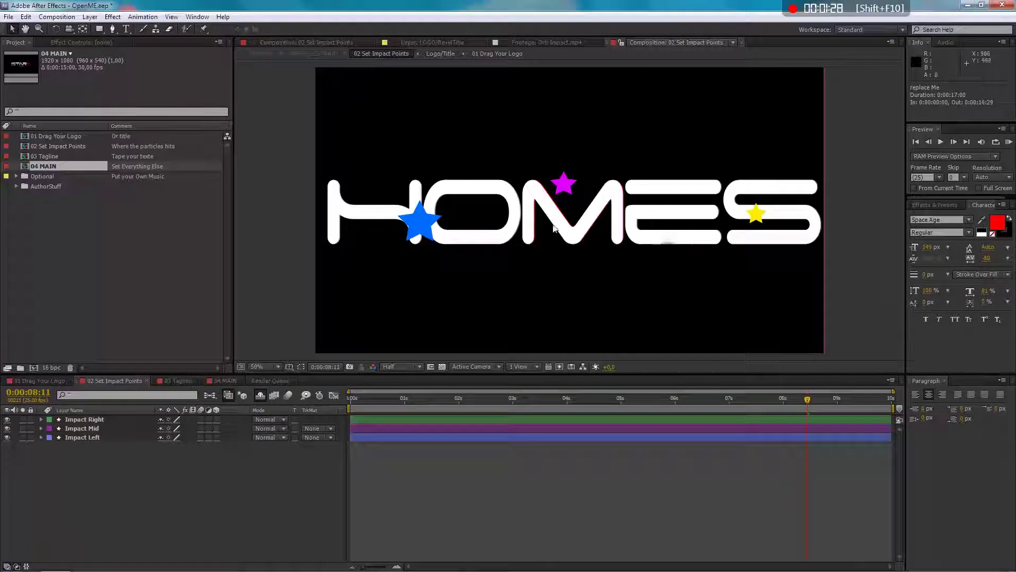
left_click_drag(563, 189, 576, 237)
left_click_drag(424, 223, 381, 212)
left_click_drag(756, 214, 766, 210)
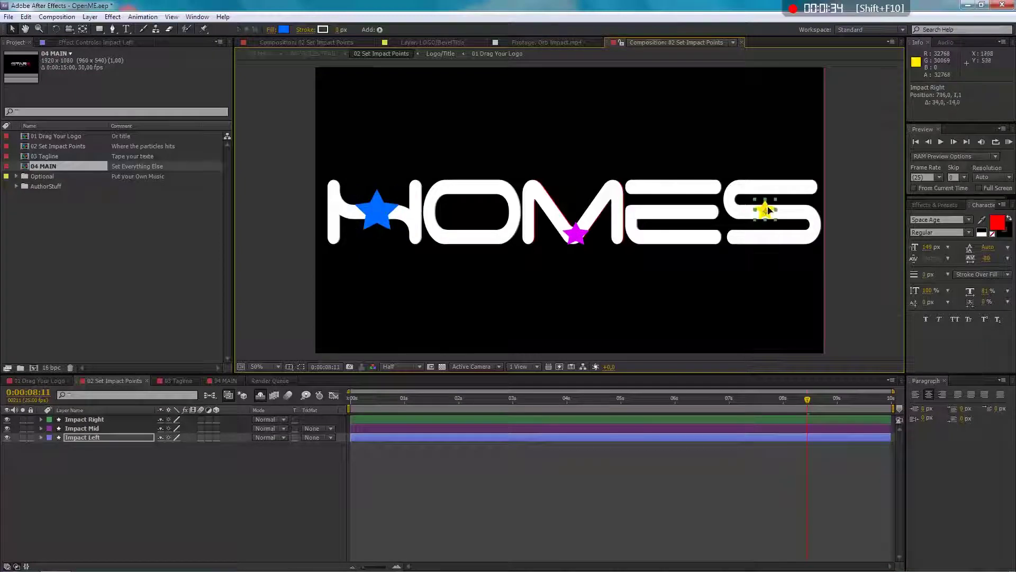
left_click_drag(386, 213, 418, 216)
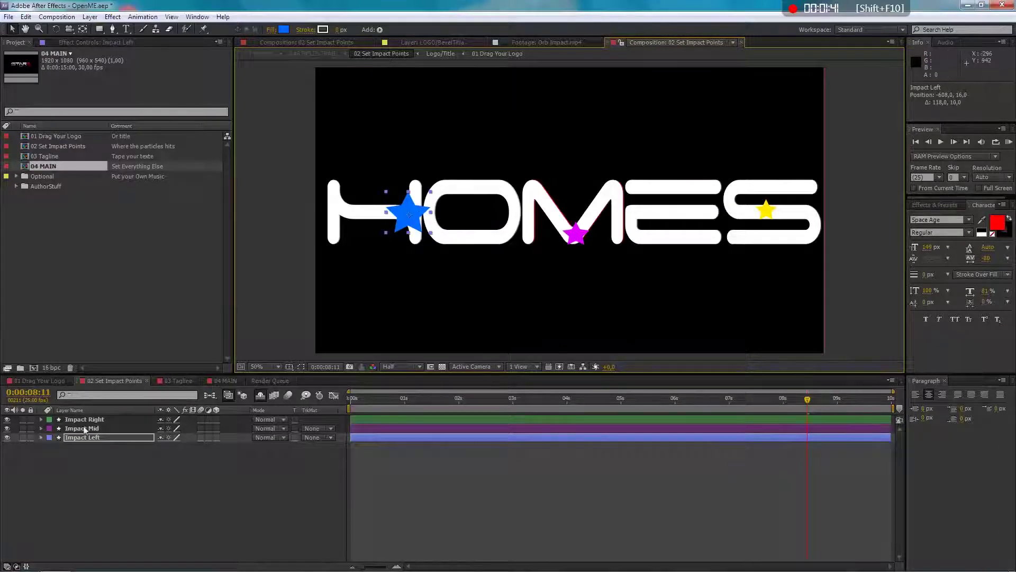
Nudge the Impact Mid star to about 19.3, 84 in the M and preview the impacts near the composition's start
left_click(576, 234)
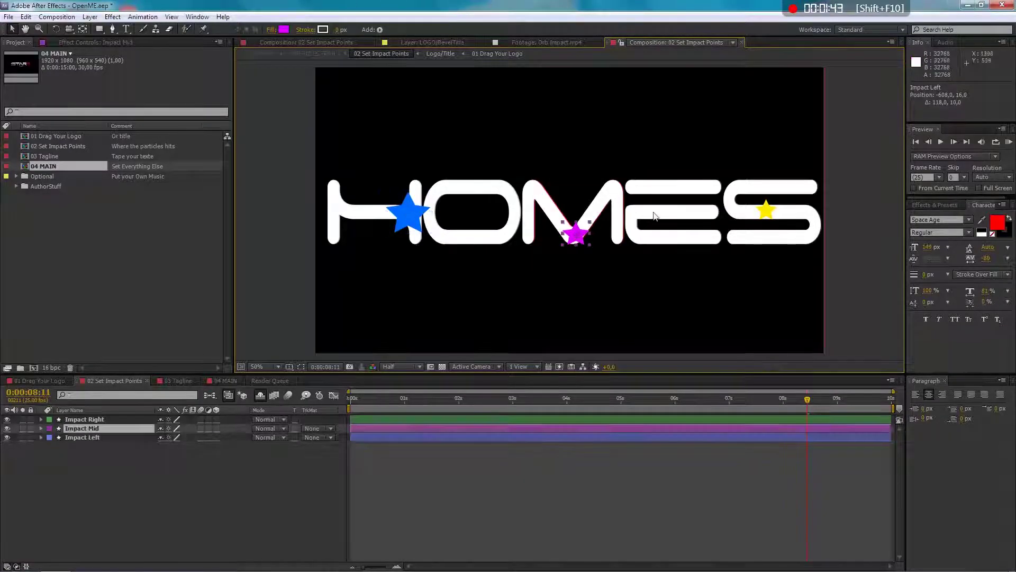
left_click(769, 210)
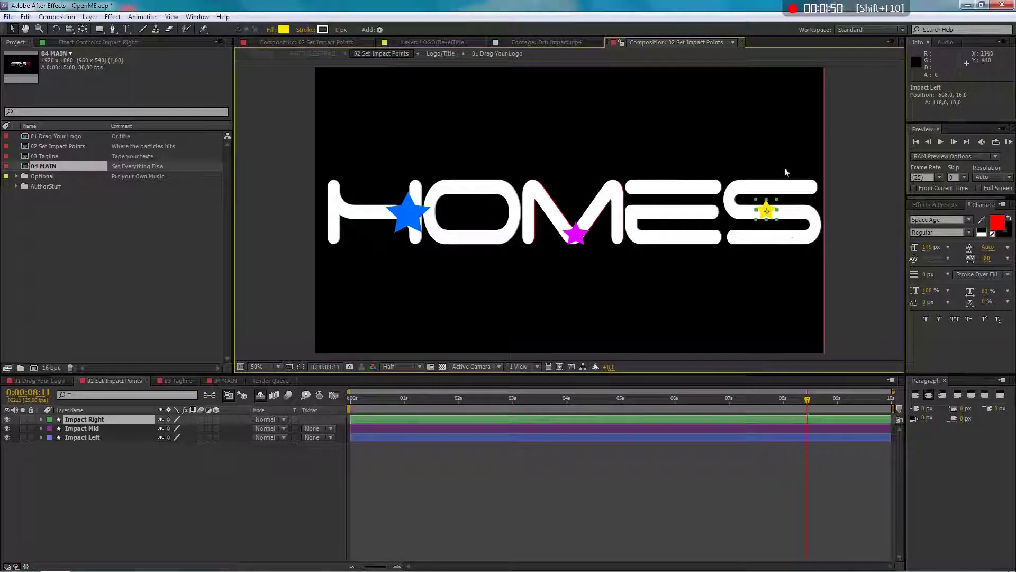
left_click(423, 219)
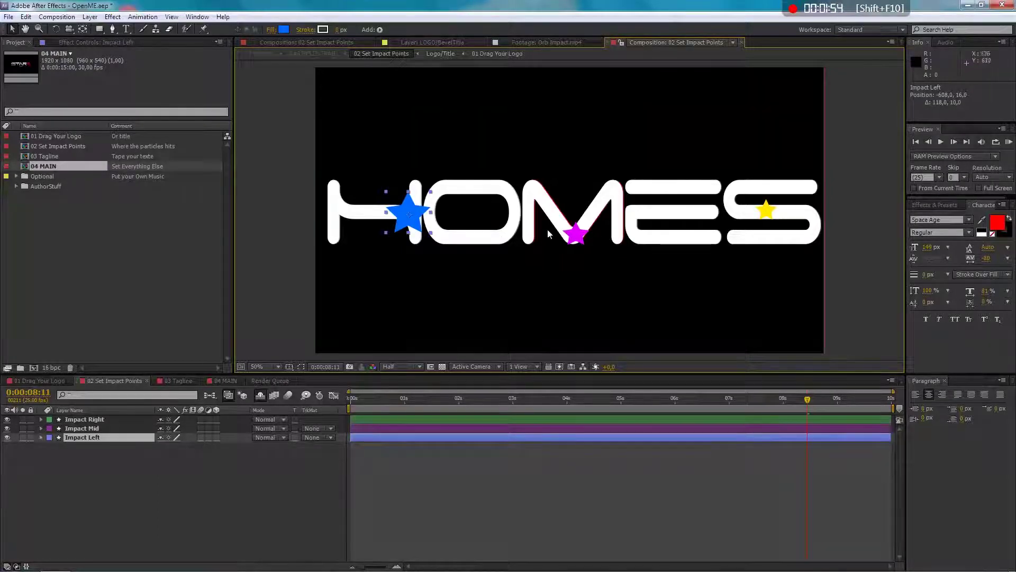
left_click_drag(576, 234, 574, 232)
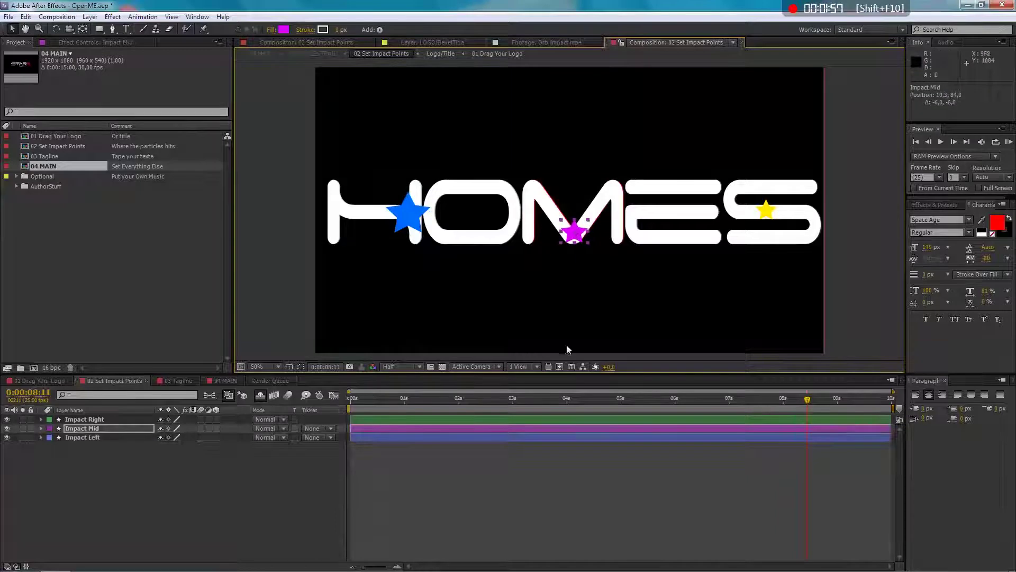
left_click_drag(678, 399, 373, 419)
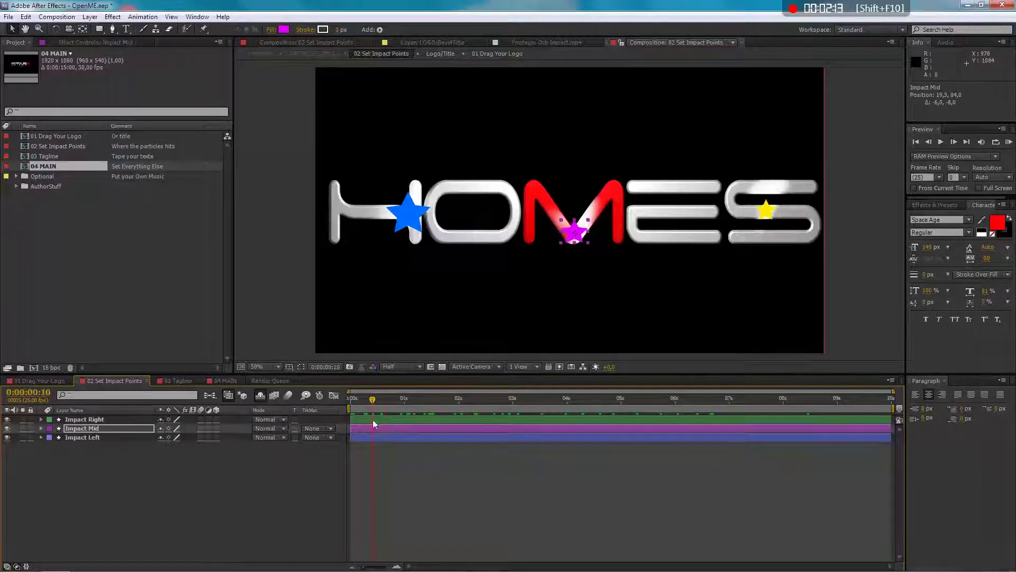
left_click(392, 399)
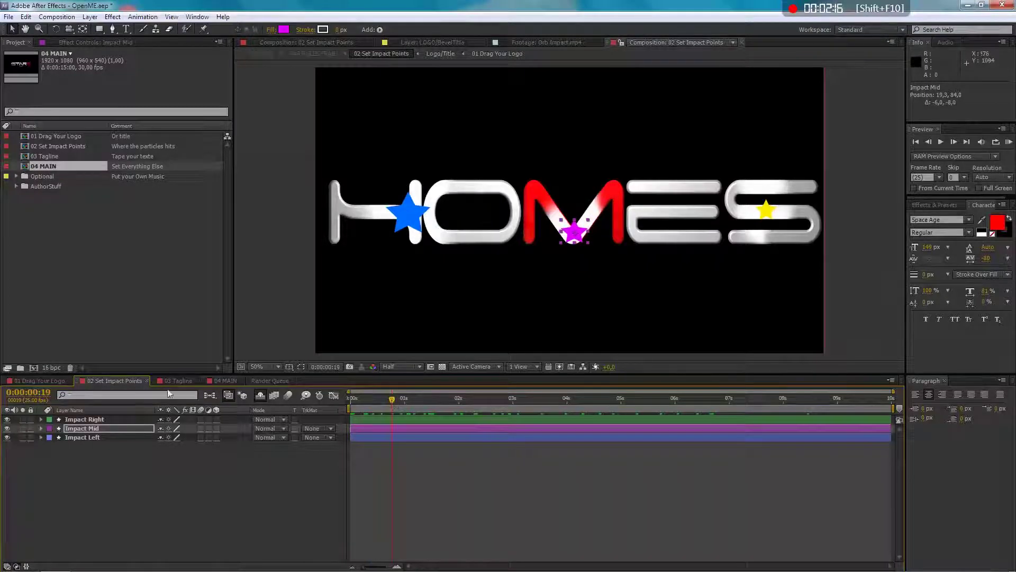
Enable the Activate checkbox in the effect controls of the Metallic Title layer in 04 MAIN
left_click(227, 380)
left_click(93, 427)
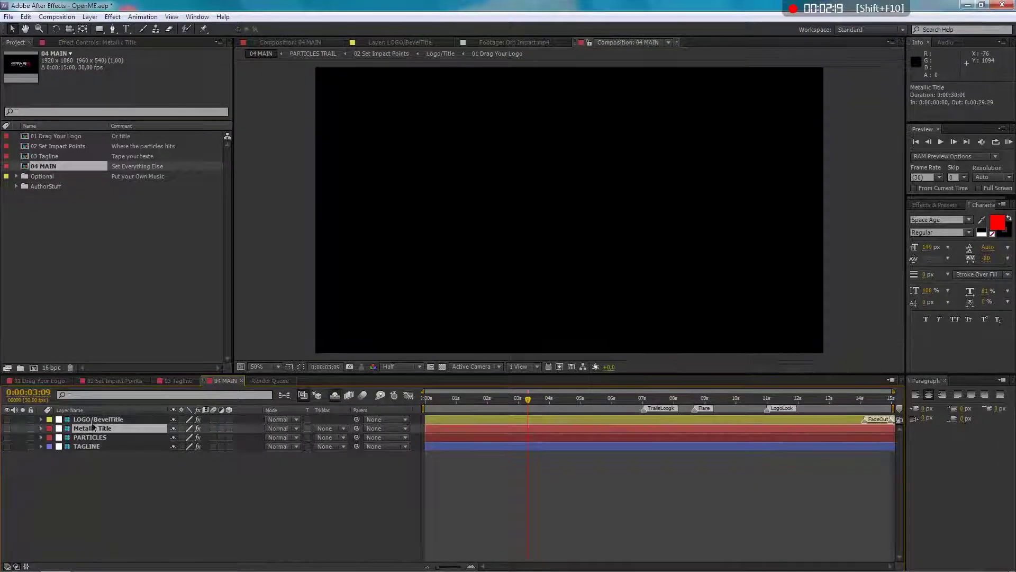
left_click(69, 43)
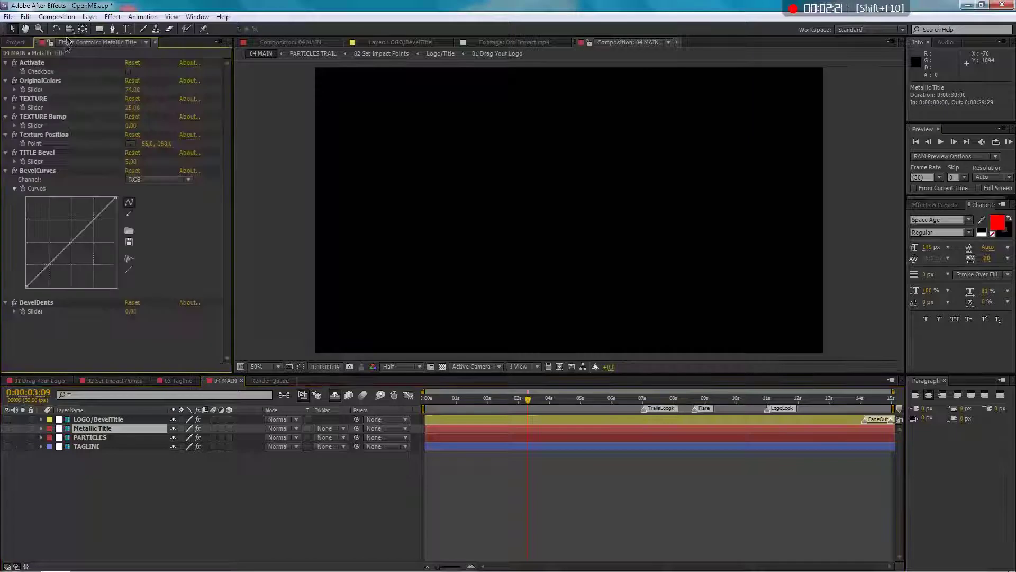
left_click(128, 72)
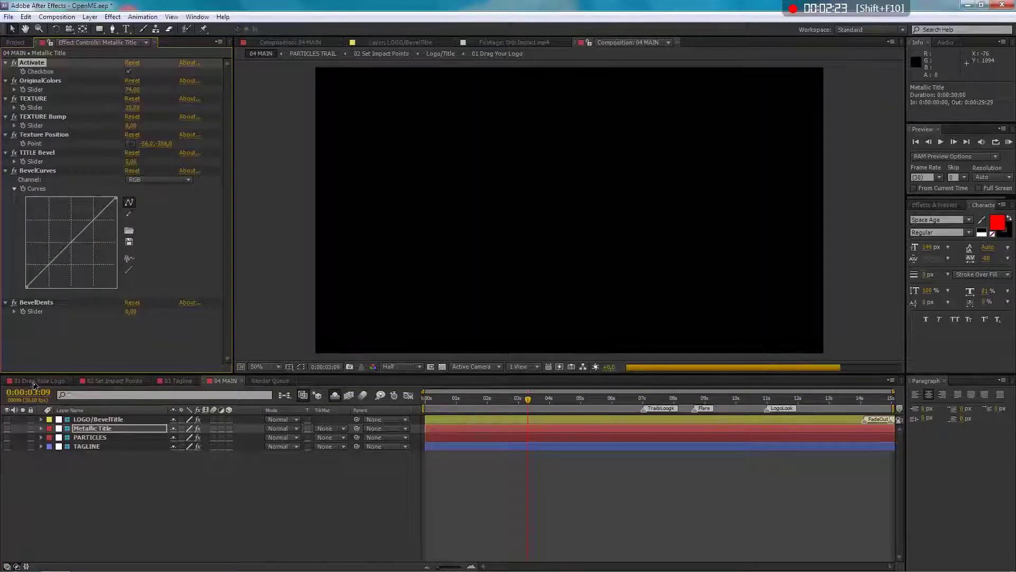
In 02 Set Impact Points, shrink the Impact Mid star to about 37% and the Impact Right star to about 29% at 0:00:02:01
left_click(127, 382)
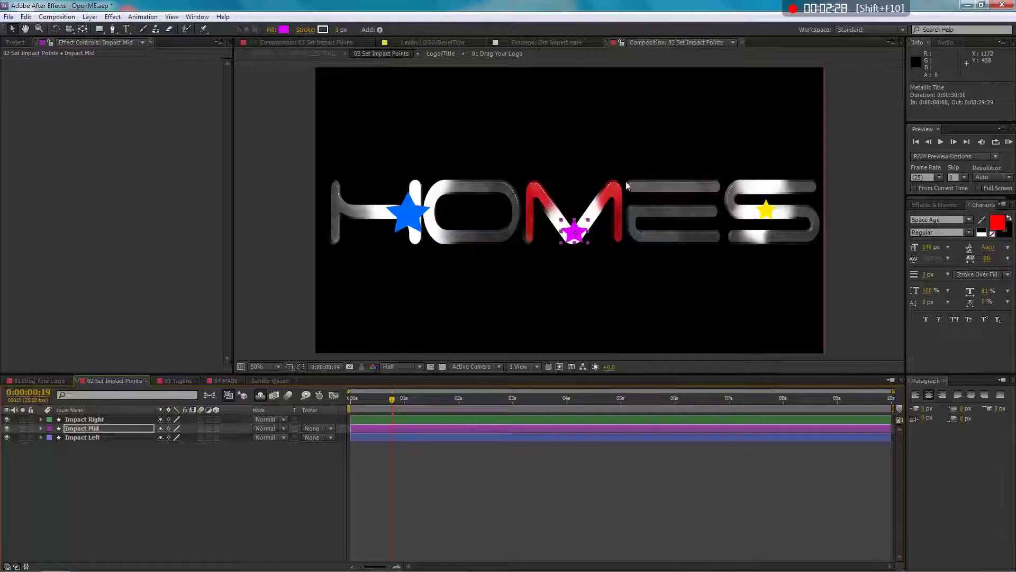
left_click_drag(392, 398, 462, 405)
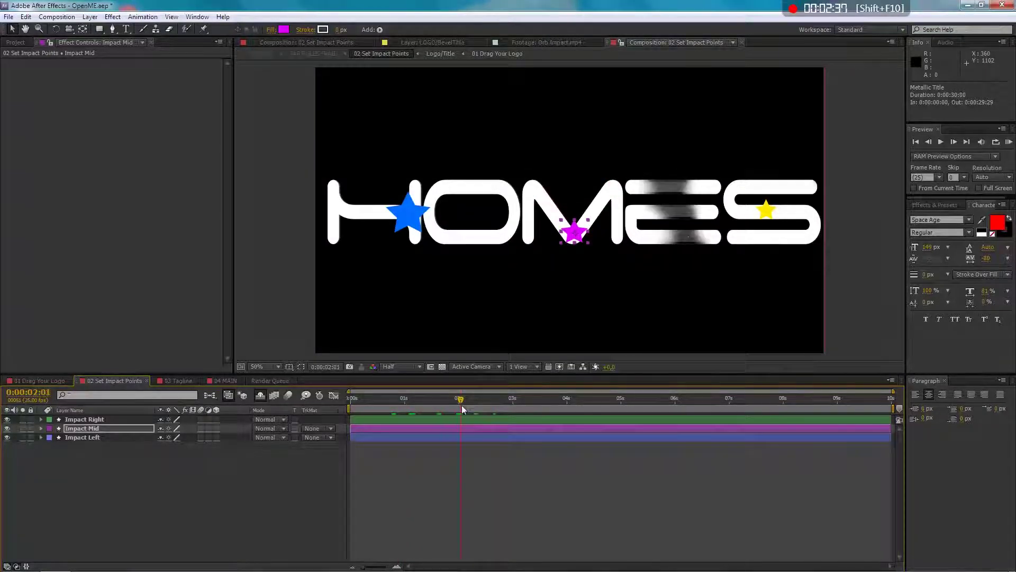
left_click_drag(581, 225, 584, 223)
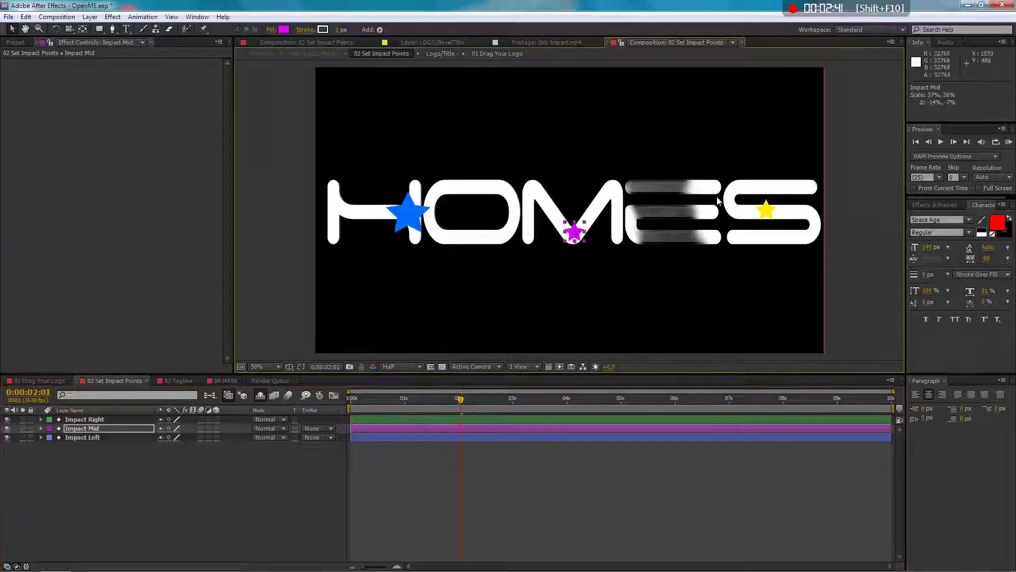
left_click(758, 210)
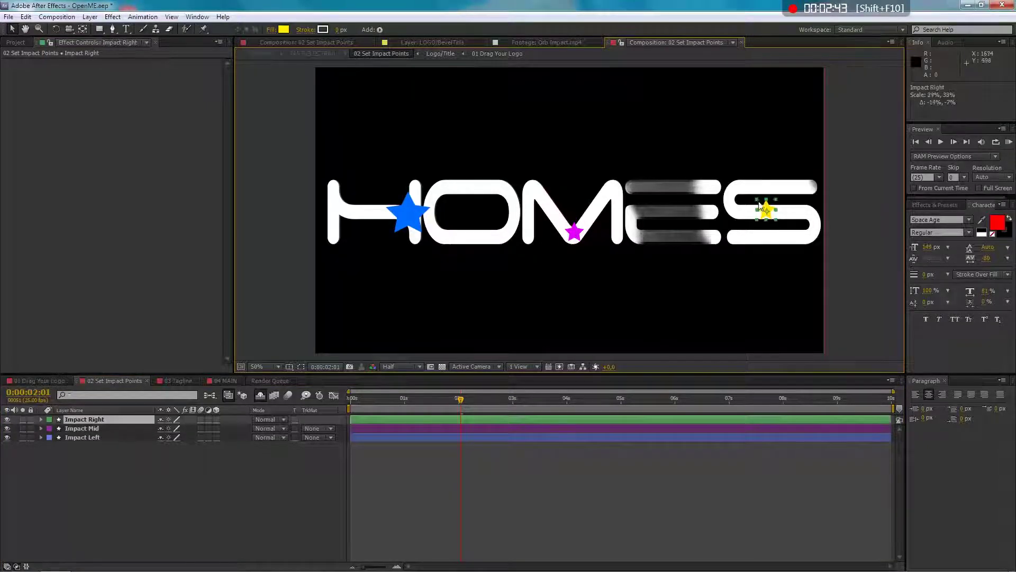
left_click_drag(758, 211, 753, 213)
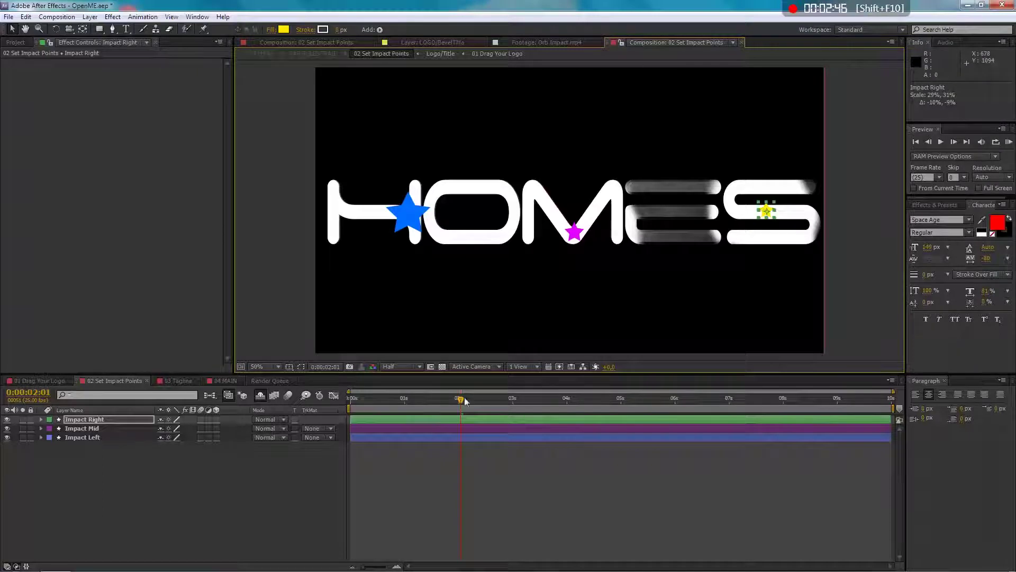
At 0:00:04:10, enlarge the Impact Right star to about 39% and the Impact Mid star to about 59%
left_click_drag(457, 404, 589, 407)
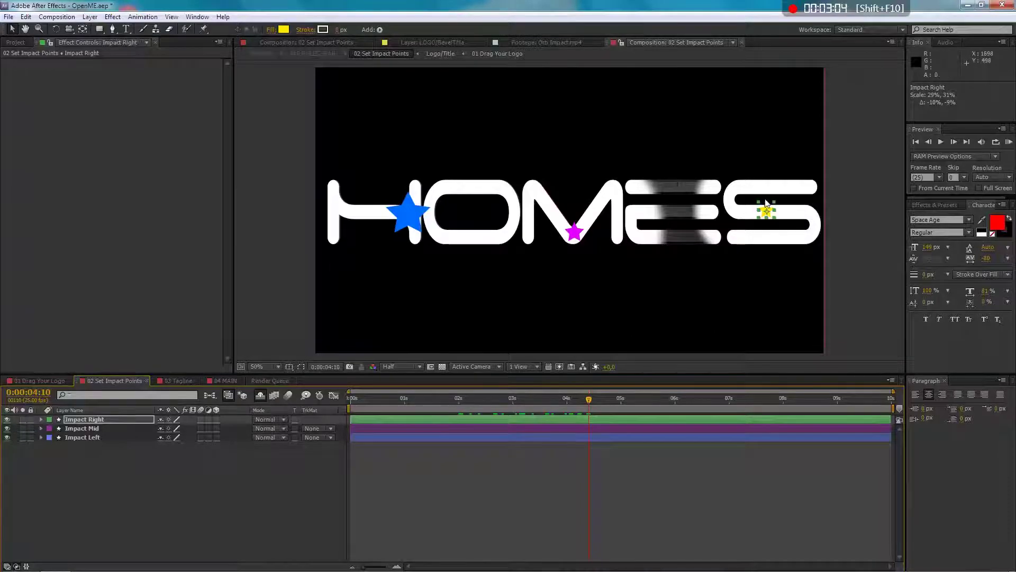
left_click_drag(759, 202, 755, 200)
left_click(588, 232)
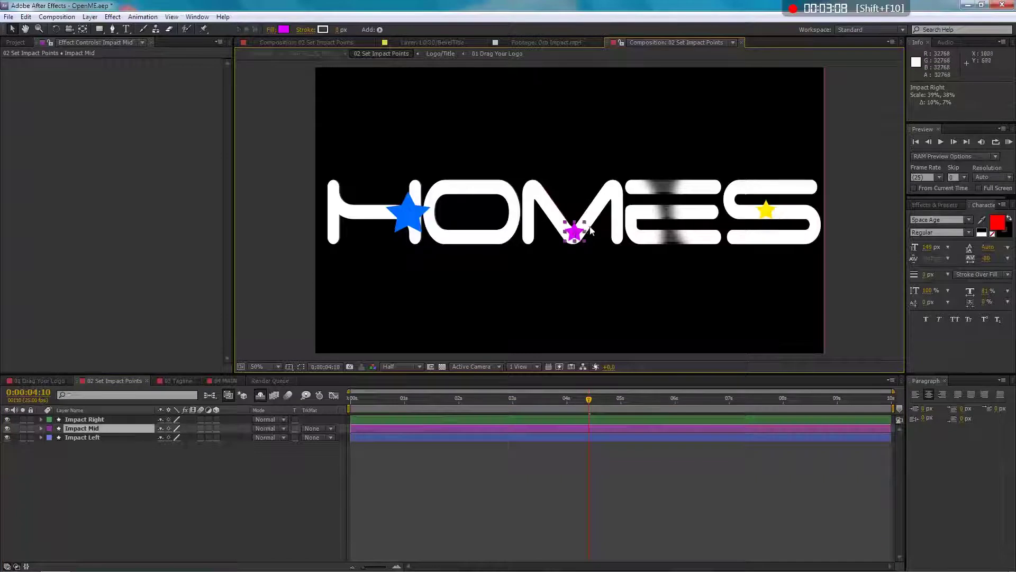
mouse_move(575, 231)
left_mouse_down()
mouse_move(599, 208)
mouse_move(569, 233)
mouse_move(588, 222)
left_mouse_up()
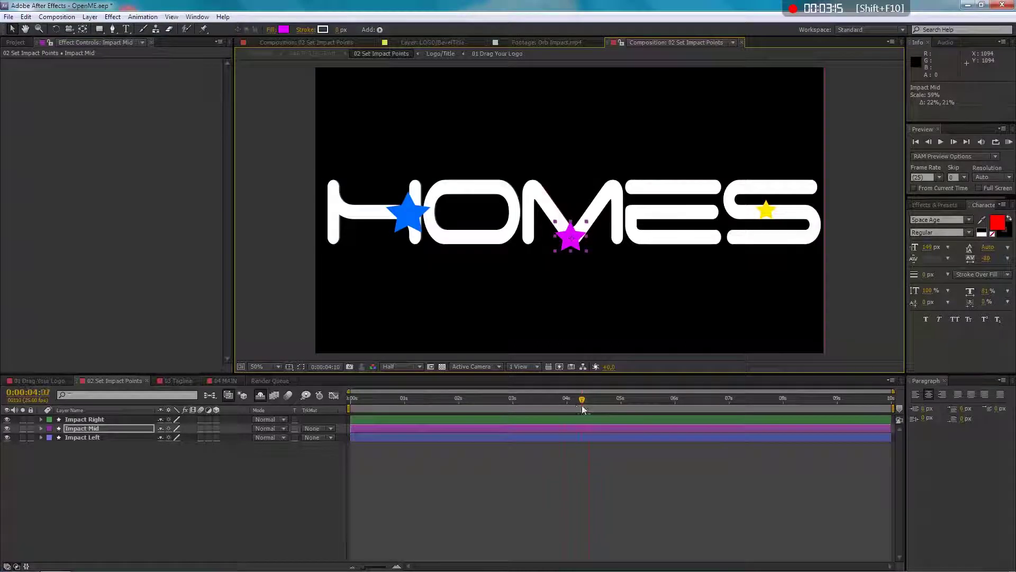
Preview the impact animation on the HOMES logo from the start to about 0:00:03:21
key("KP_0")
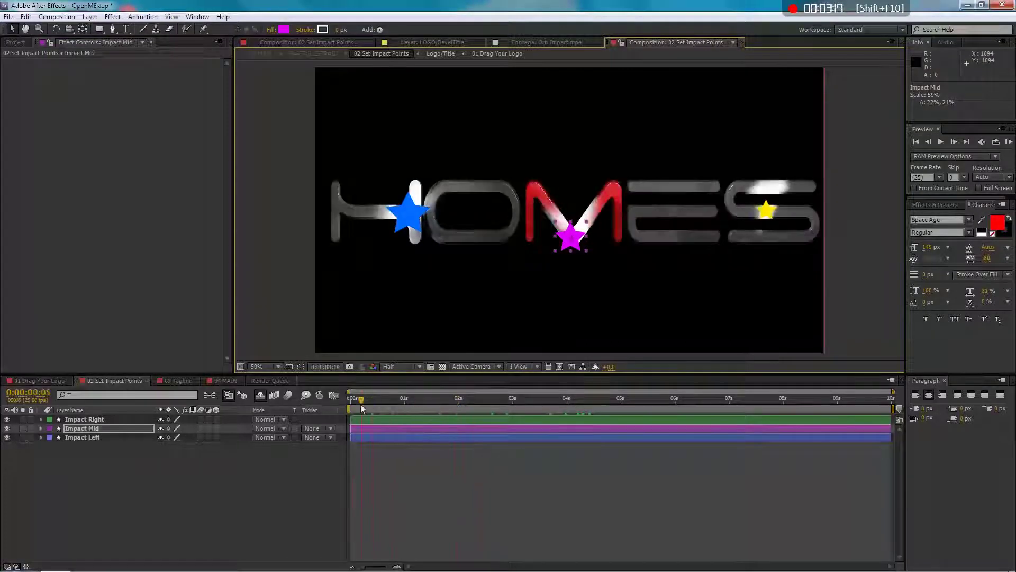
left_click(493, 398)
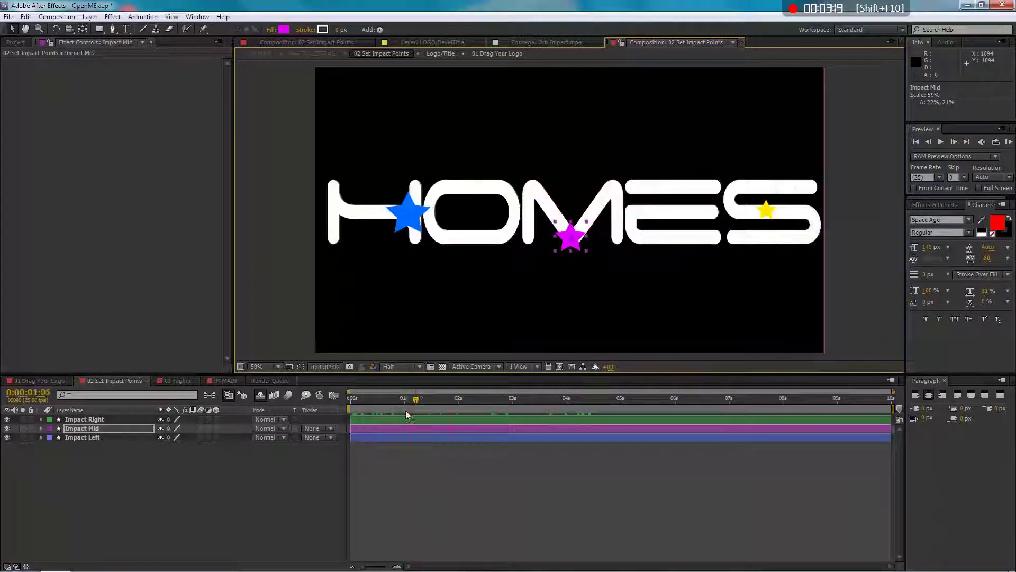
left_click_drag(407, 413, 558, 399)
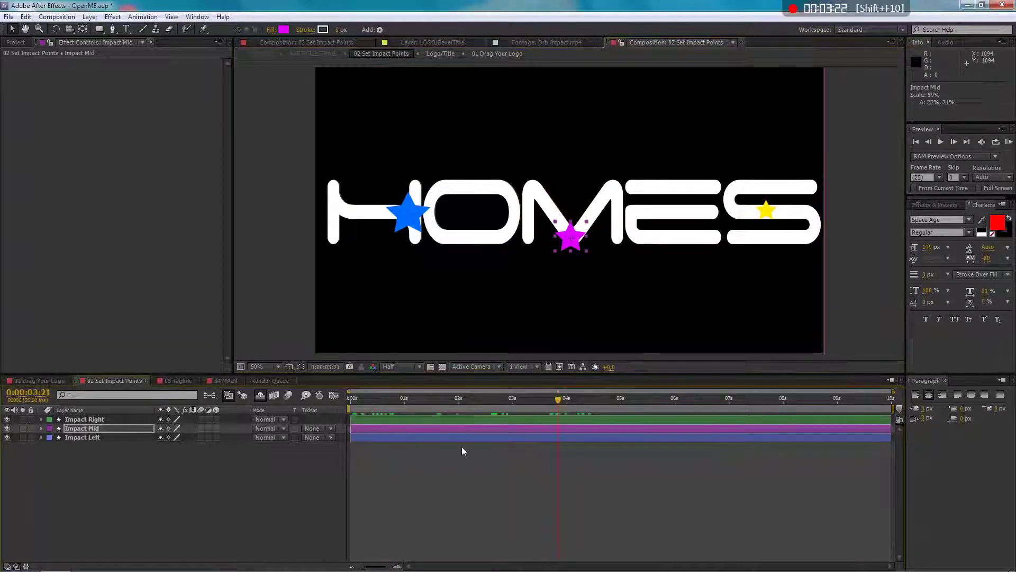
Replace the "replace me" text in the 03 Tagline composition with "Feeeling Good"
left_click(177, 381)
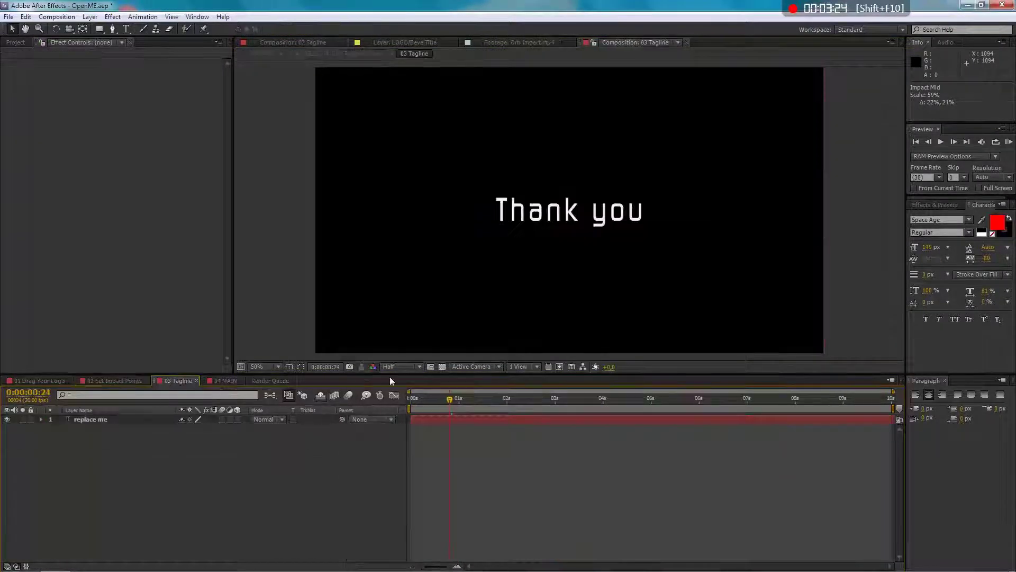
left_click(97, 419)
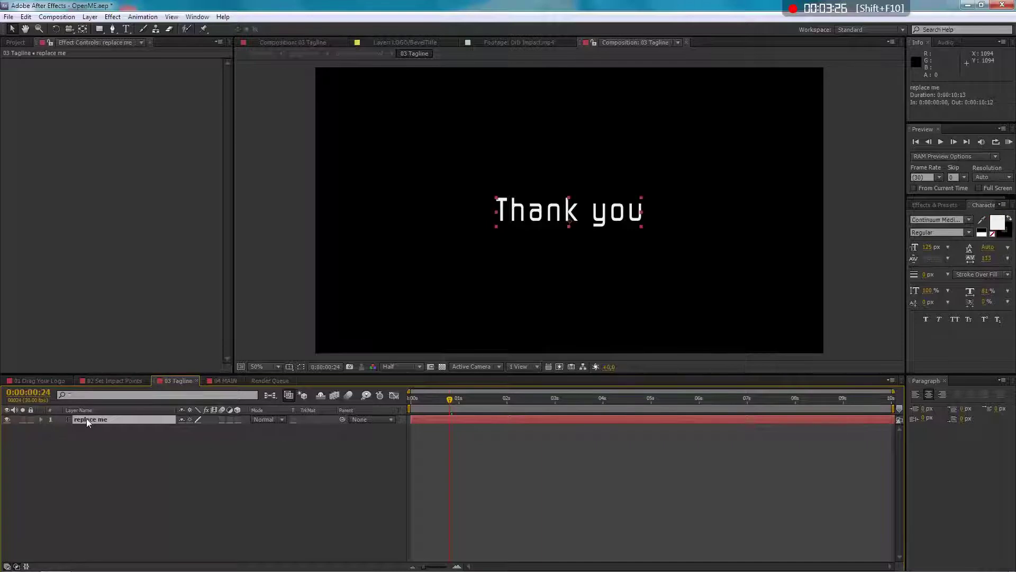
double_click(92, 419)
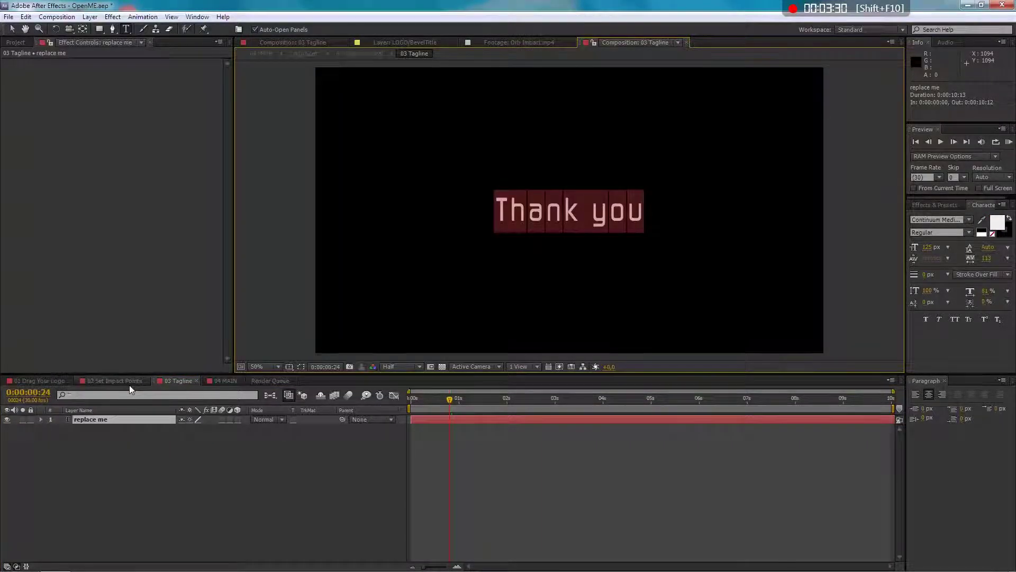
type("Feeeli")
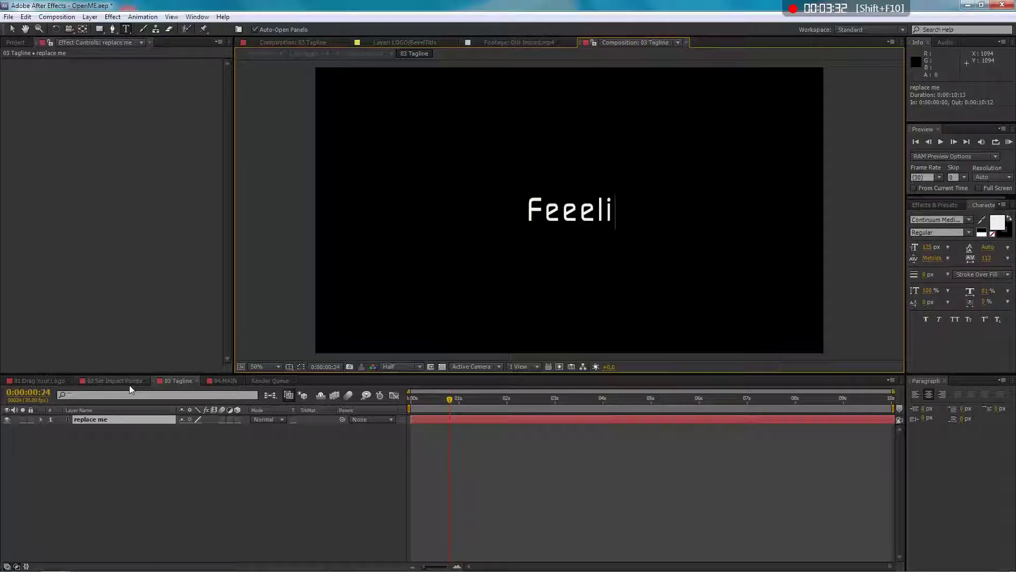
type("ng Good")
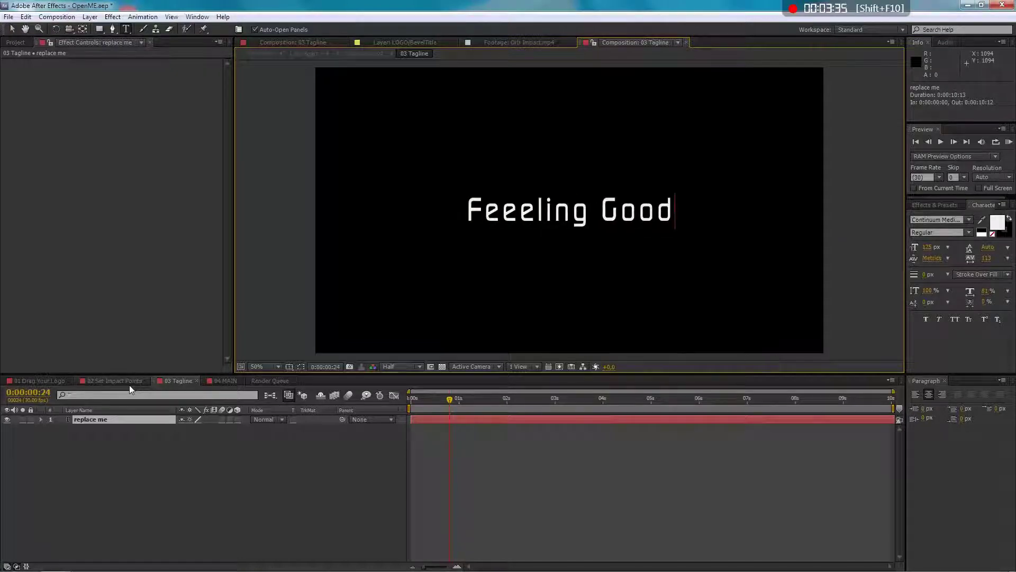
left_click(159, 456)
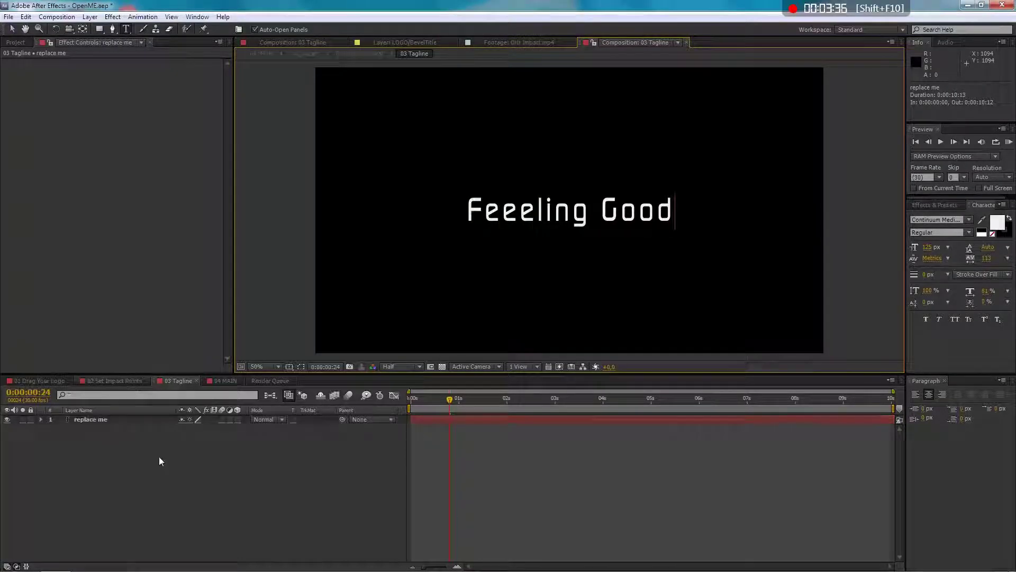
In 04 MAIN, examine the effect controls of the LOGO/BevelTitle, Metallic Title and TAGLINE layers
left_click(226, 380)
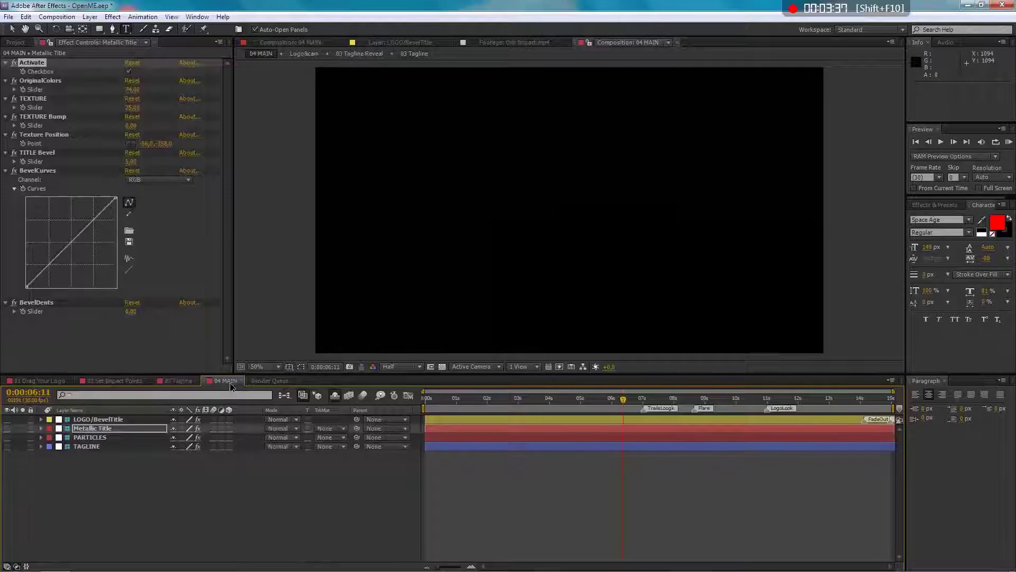
left_click(229, 498)
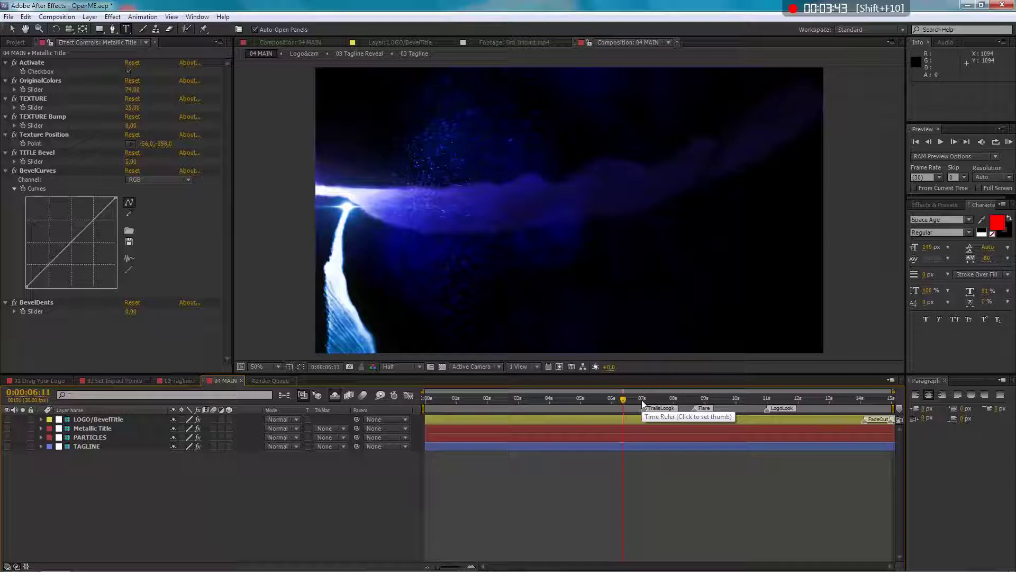
left_click(91, 419)
left_click(88, 429)
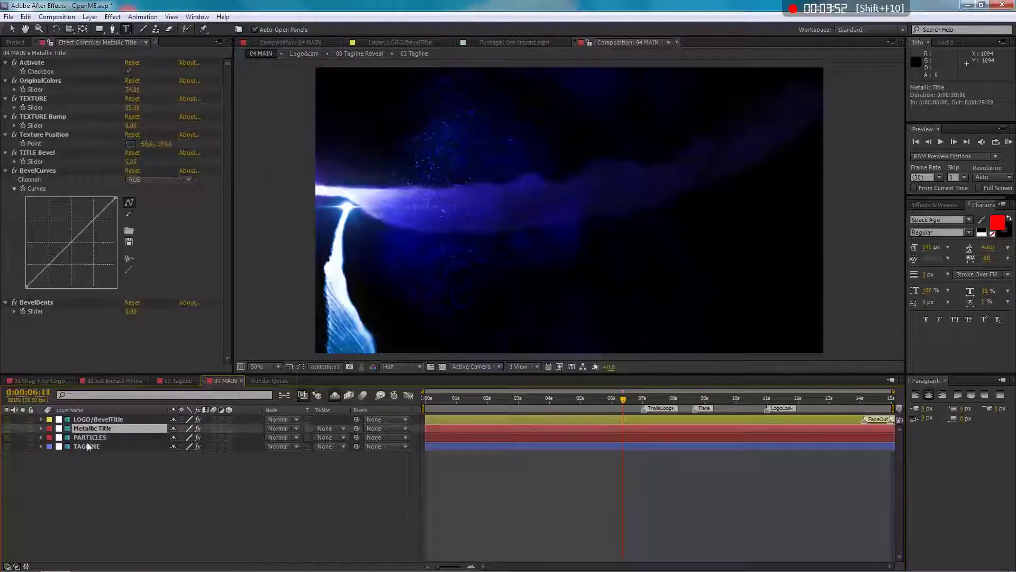
left_click(87, 446)
left_click(91, 420)
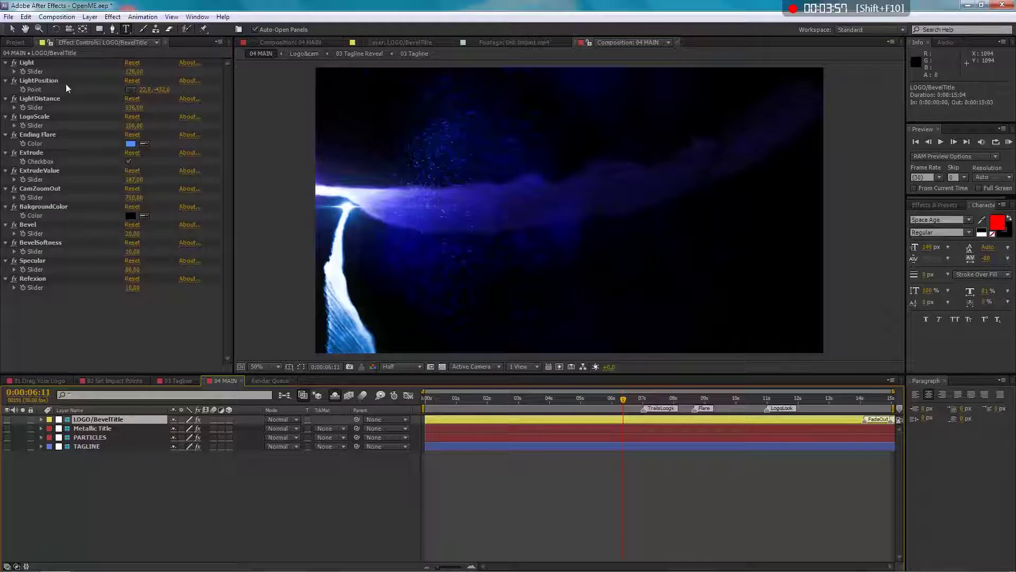
left_click(107, 427)
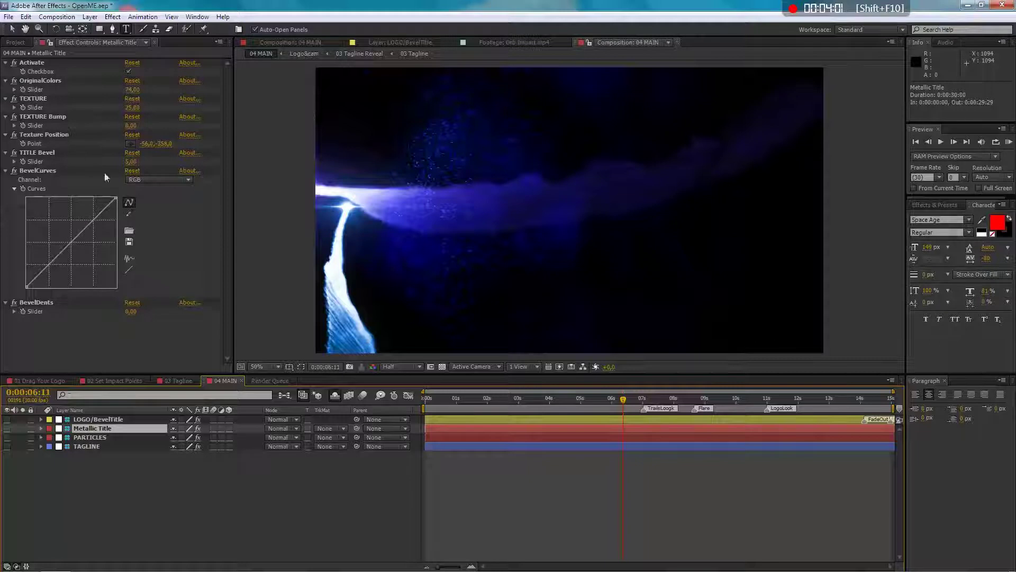
left_click(91, 421)
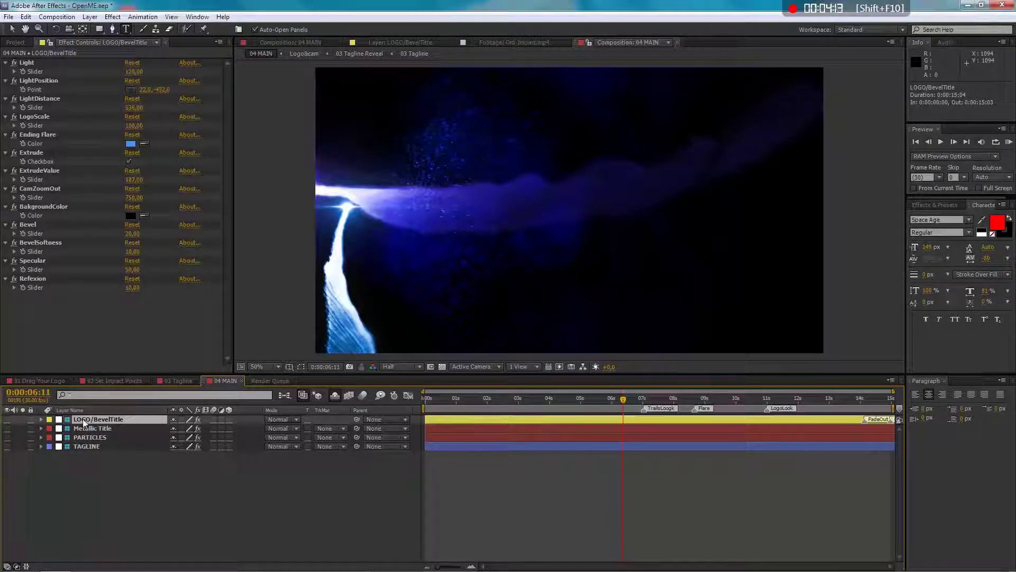
At 0:00:11:00, disable the Activate checkbox of the Metallic Title layer
left_click(768, 406)
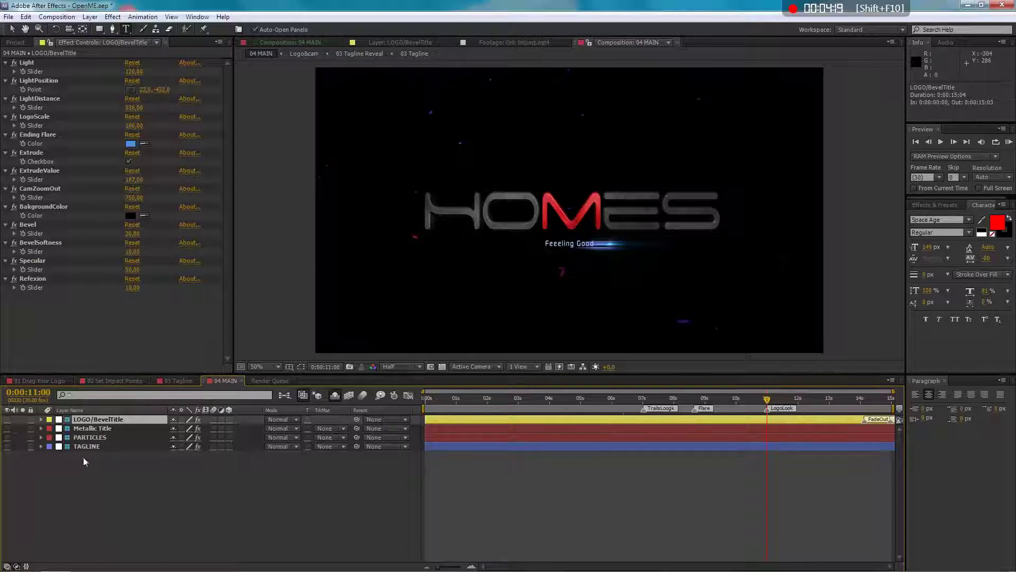
left_click(86, 428)
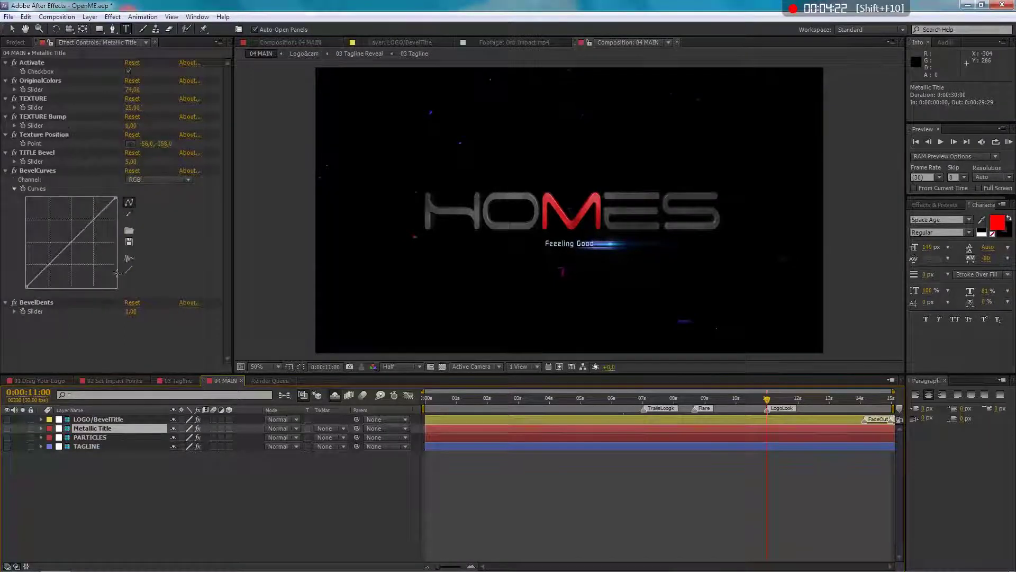
left_click(128, 71)
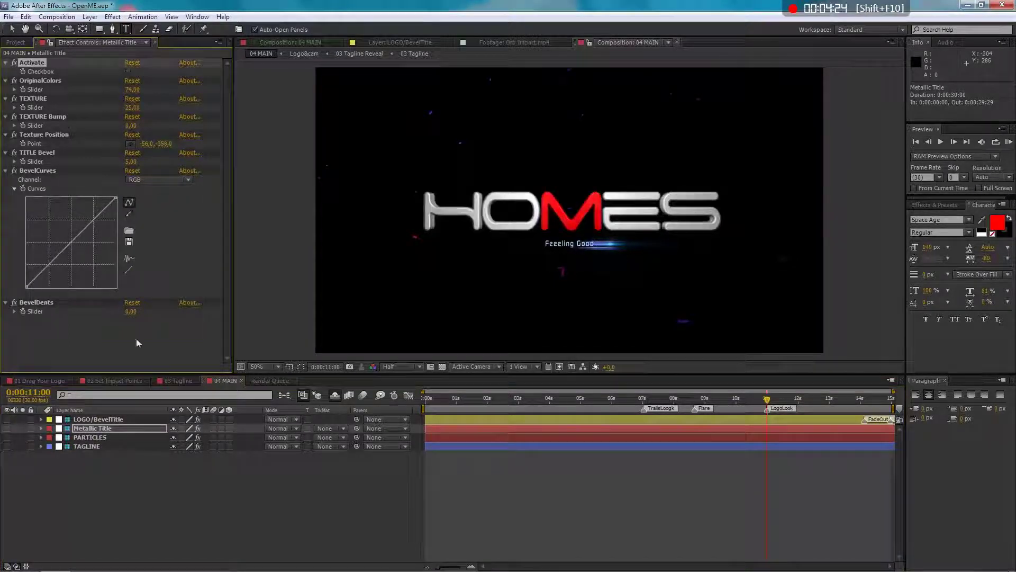
Set the Light slider of the LOGO/BevelTitle layer to 114
left_click(115, 420)
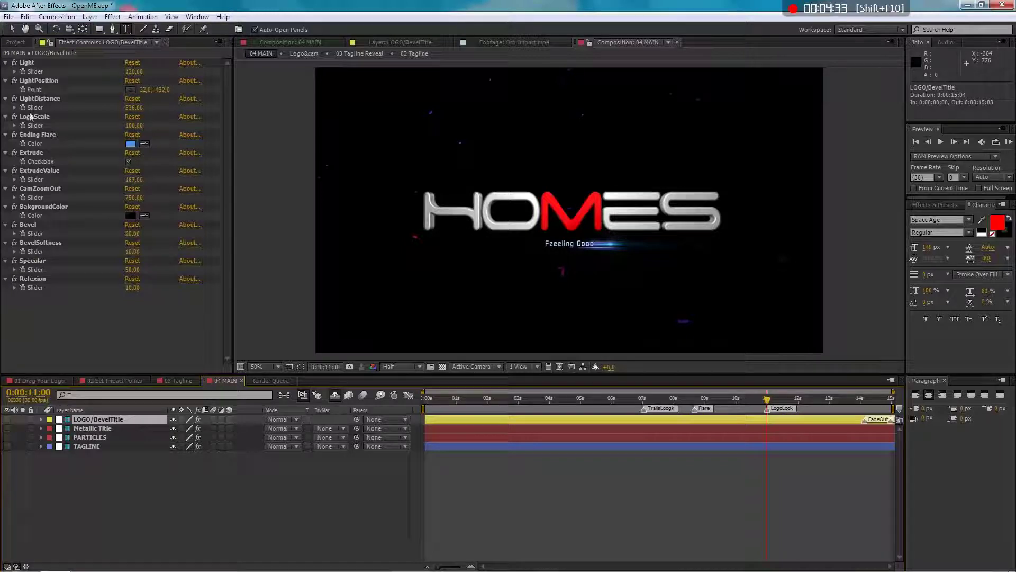
left_click(27, 64)
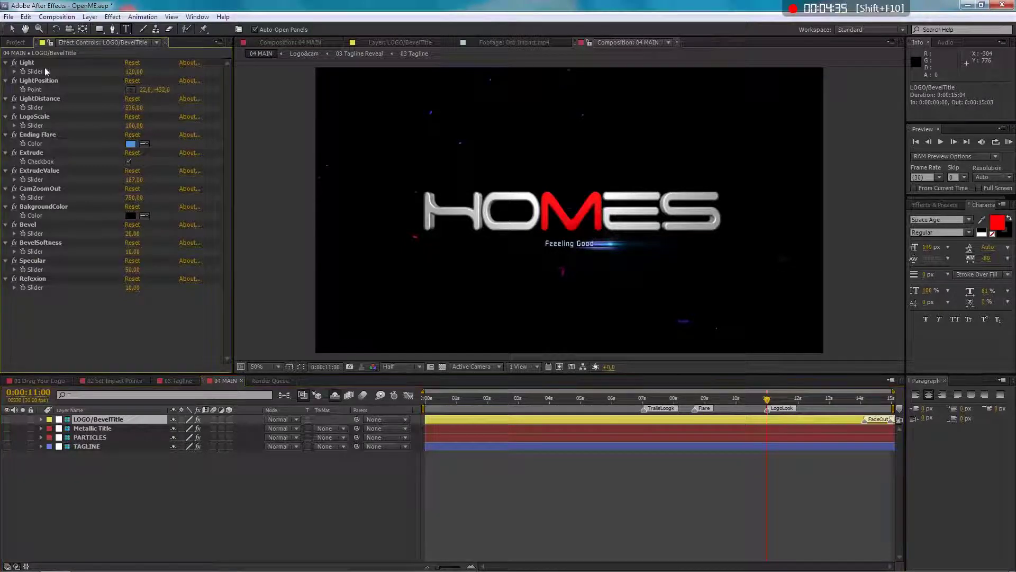
mouse_move(132, 73)
left_mouse_down()
mouse_move(89, 67)
mouse_move(121, 64)
left_mouse_up()
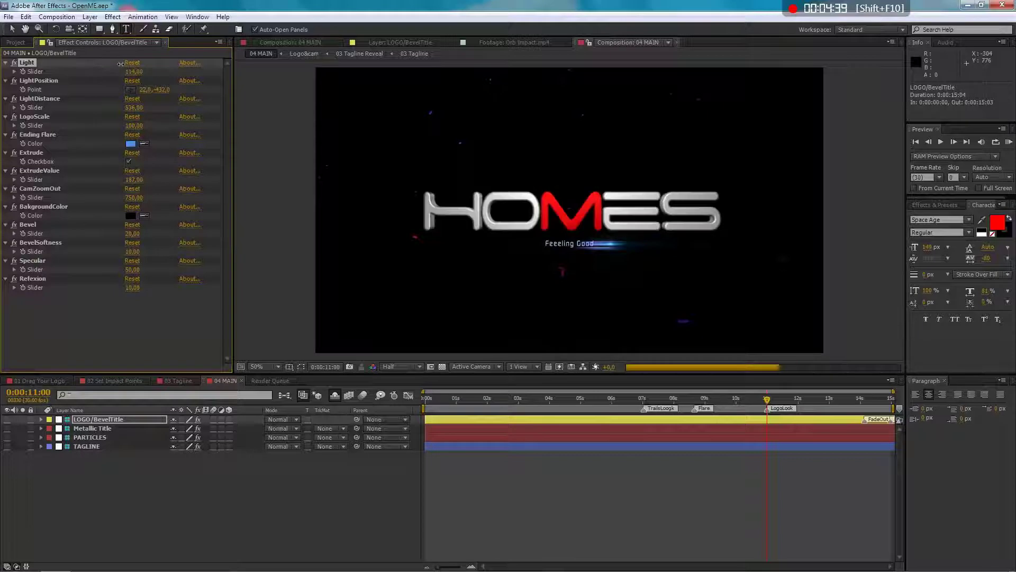
Try different LightPosition points around the logo and leave the light above it at about 26, -336
left_click(39, 81)
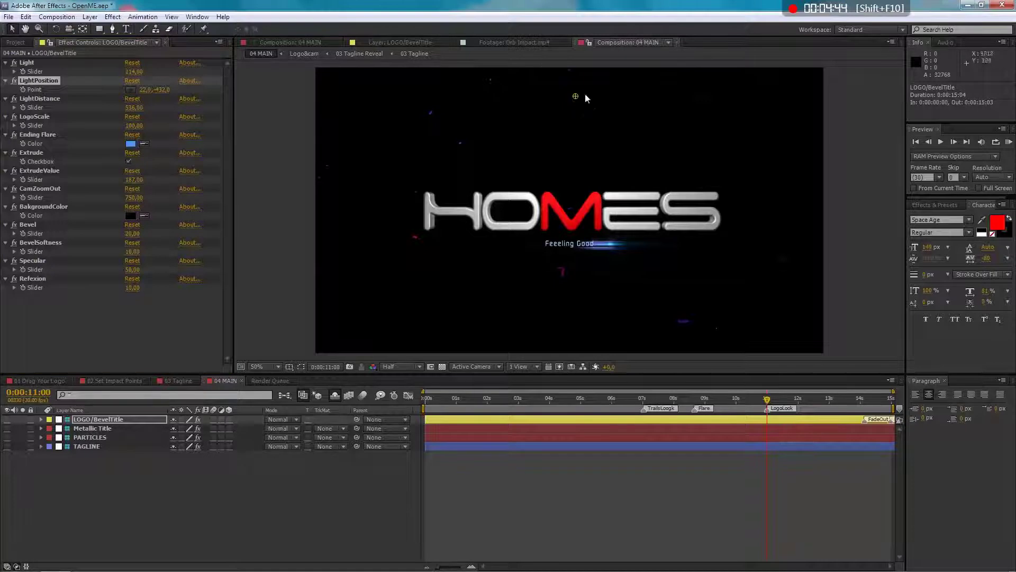
left_click_drag(575, 97, 503, 310)
left_click_drag(572, 313, 579, 98)
left_click(37, 98)
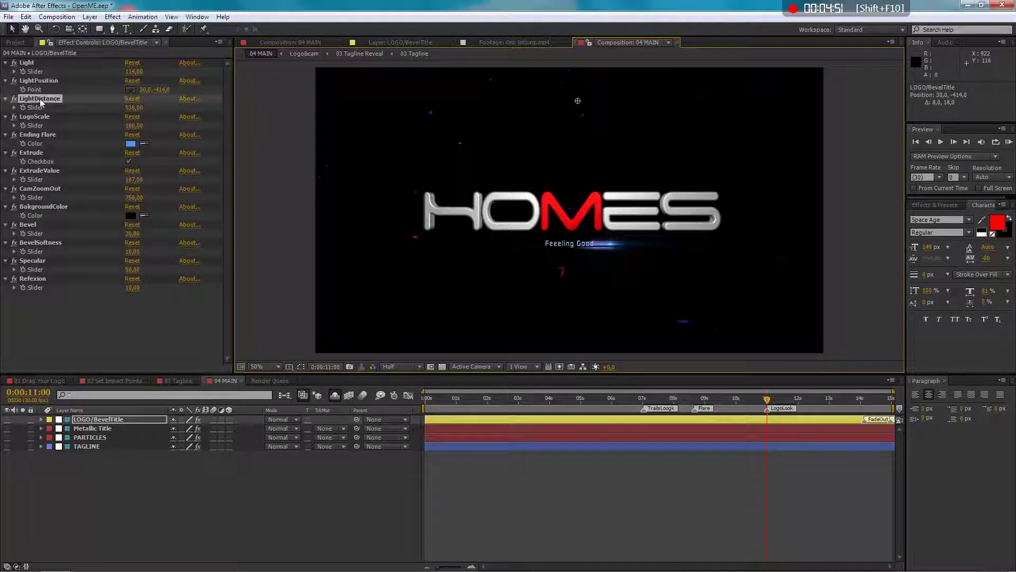
left_click(39, 81)
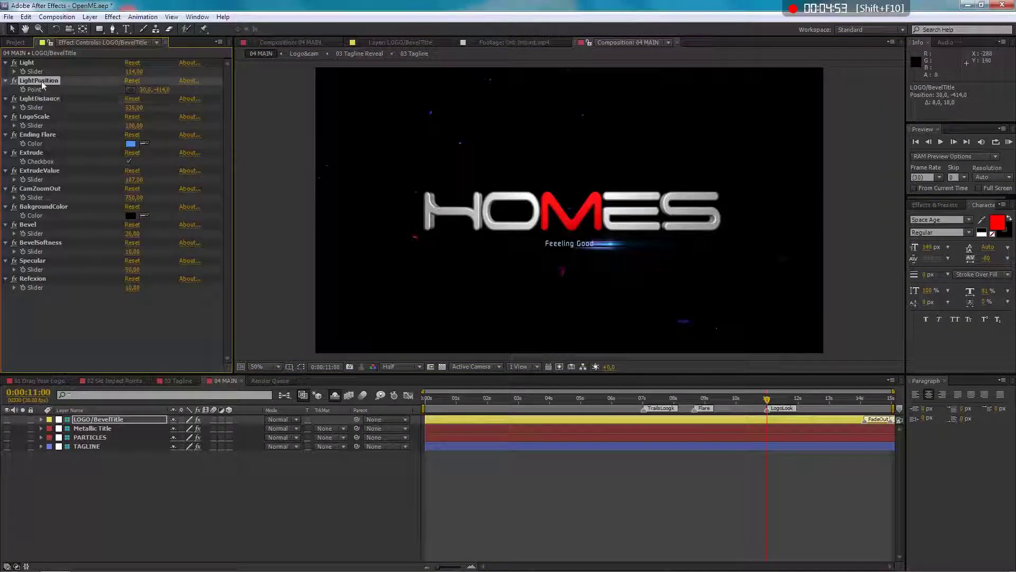
mouse_move(578, 102)
left_mouse_down()
mouse_move(581, 195)
mouse_move(577, 122)
left_mouse_up()
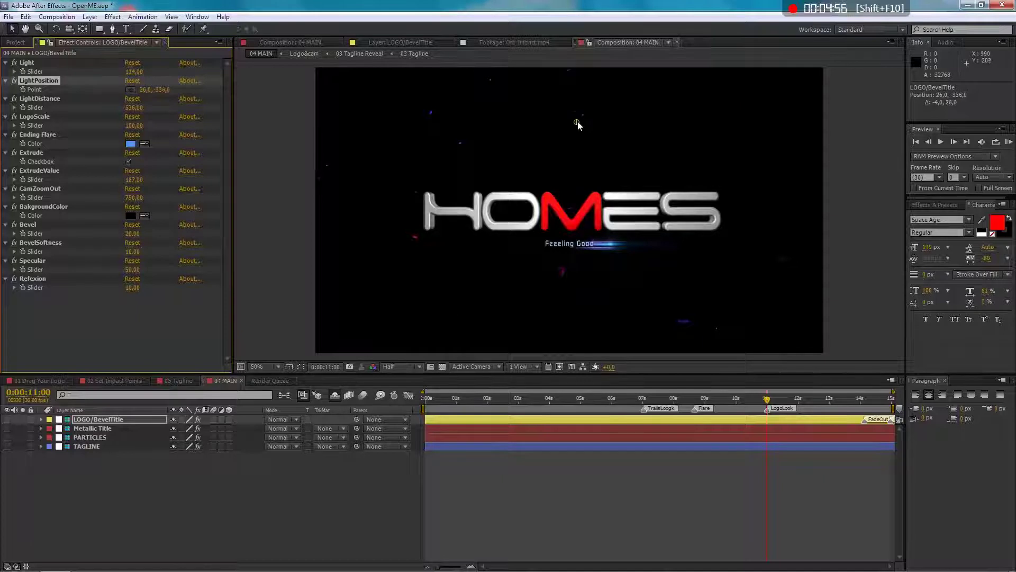
Enlarge the logo by setting the LogoScale slider to 118
left_click(40, 98)
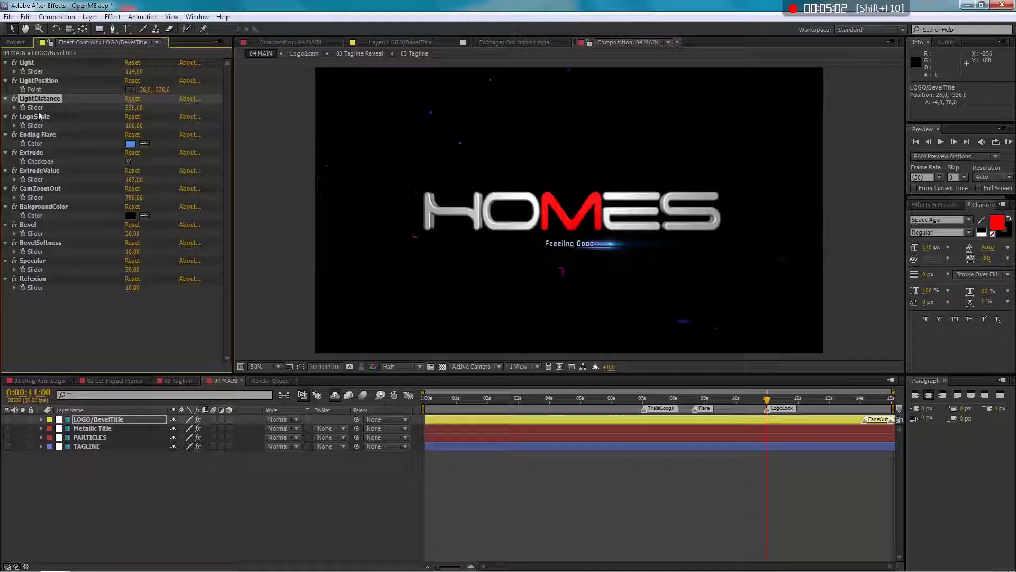
left_click(43, 119)
left_click_drag(136, 126, 147, 125)
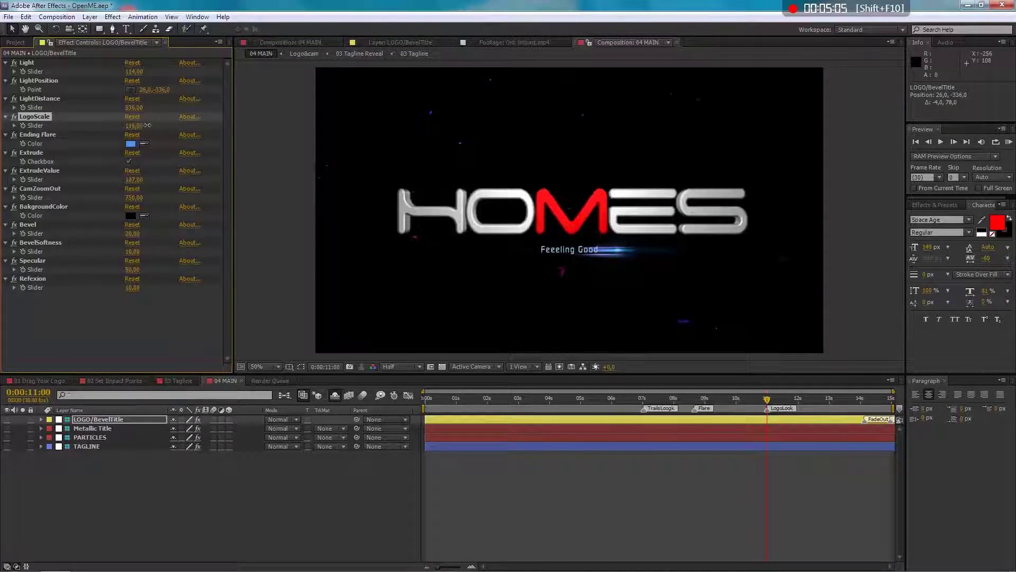
At 0:00:08:20, compare the logo with Extrude off and on, keep it enabled, and set ExtrudeValue to 127
left_click(44, 135)
key("j")
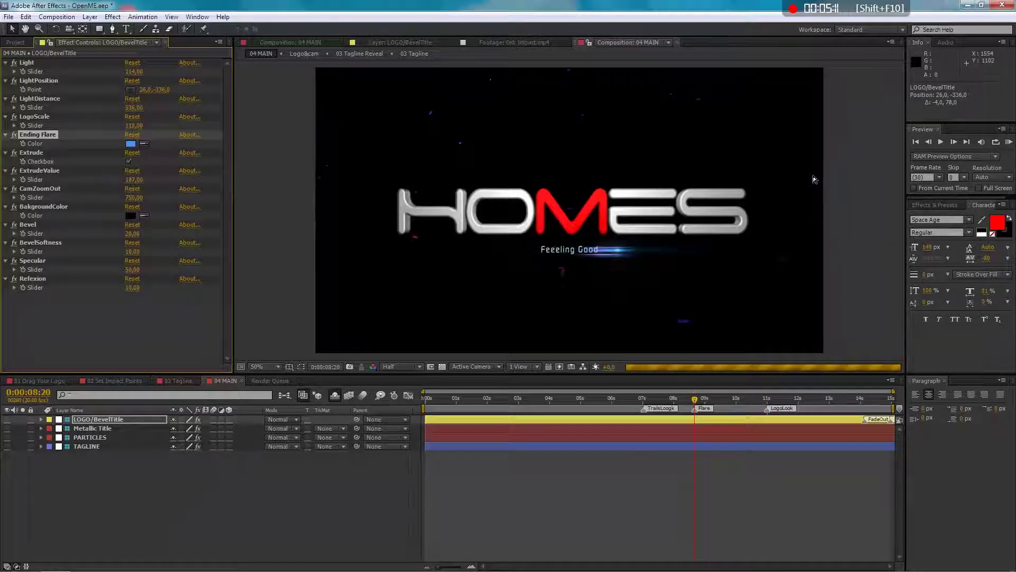
left_click(36, 154)
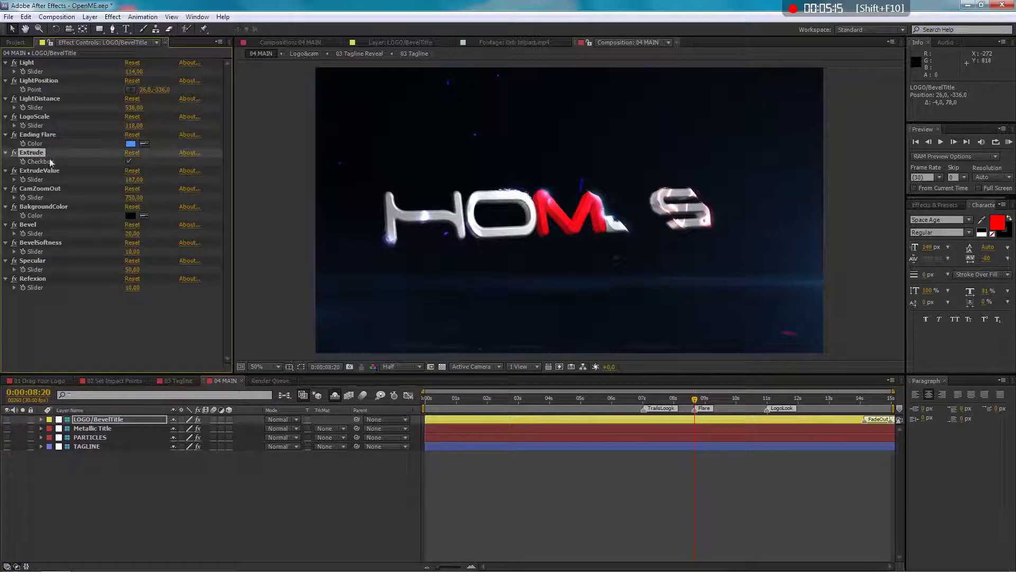
left_click(129, 161)
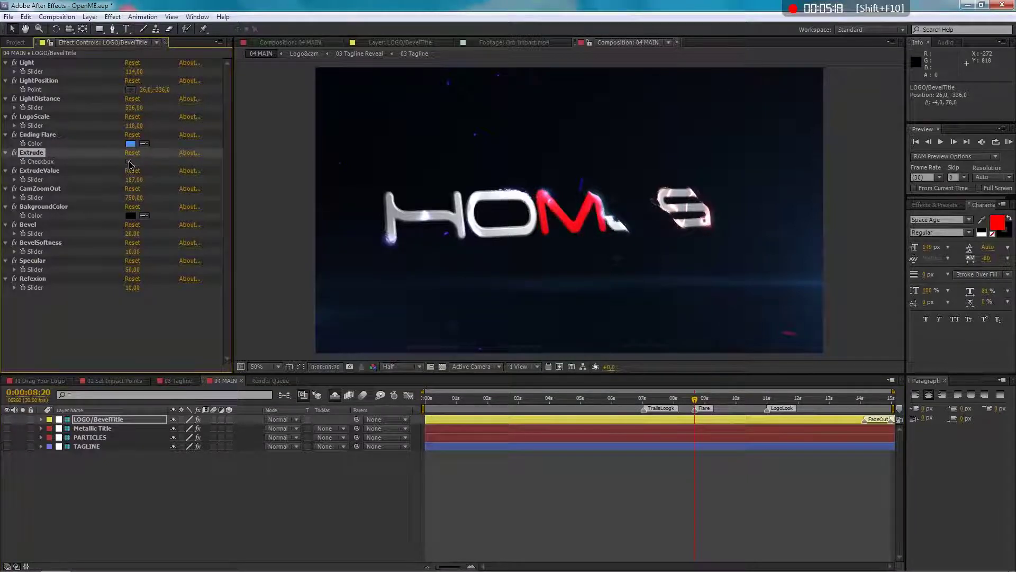
left_click(129, 161)
left_click(67, 170)
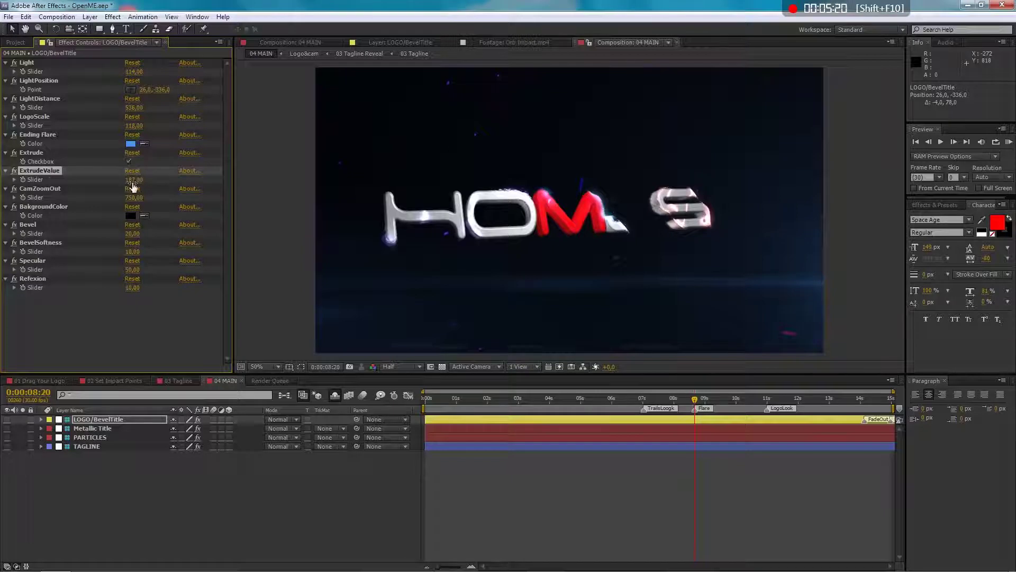
left_click_drag(135, 179, 110, 185)
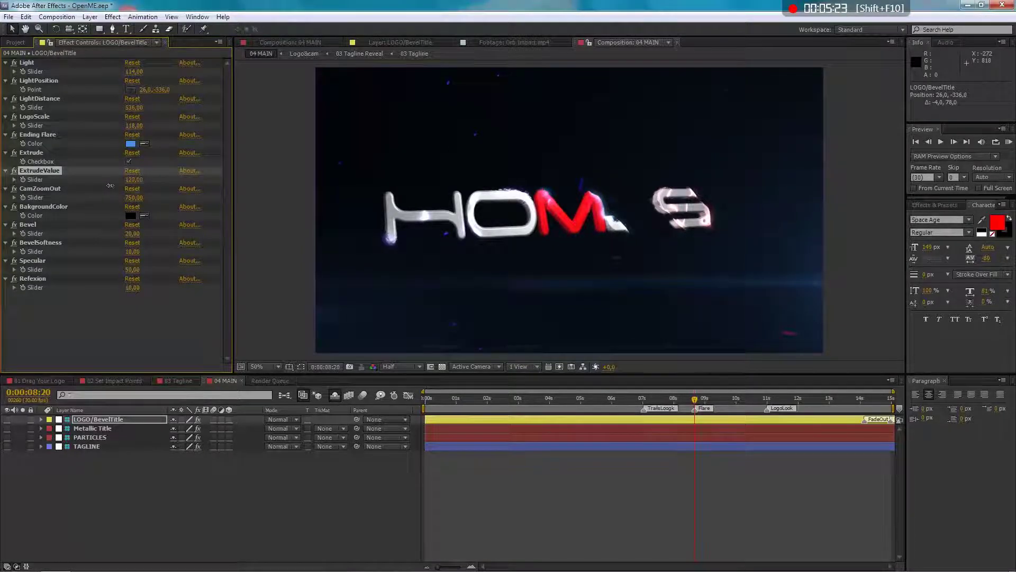
At 0:00:14:09, set the CamZoomOut slider to 1023 for a stronger final camera pull-back
left_click(49, 187)
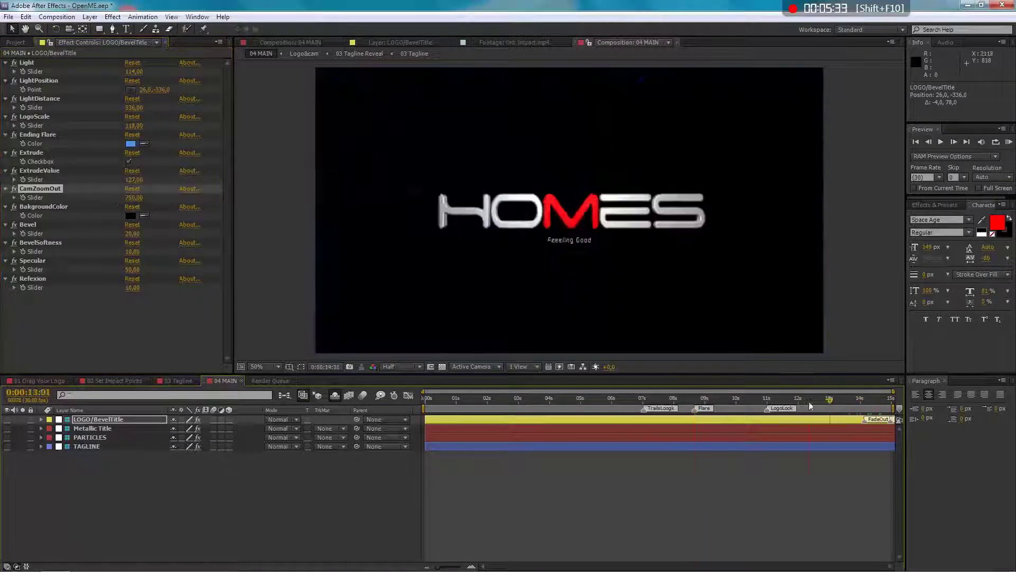
left_click_drag(810, 406, 869, 403)
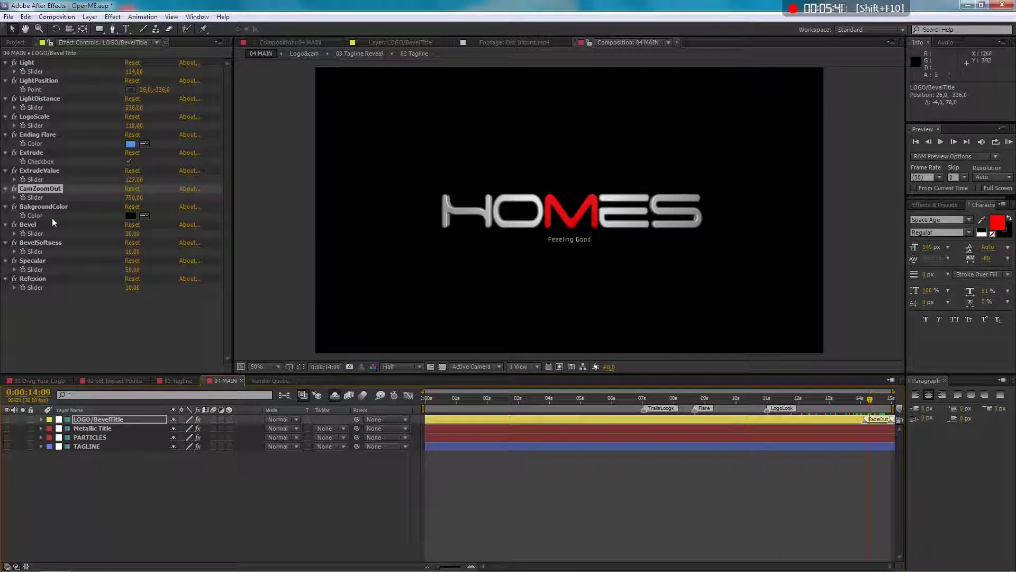
left_click_drag(132, 200, 264, 193)
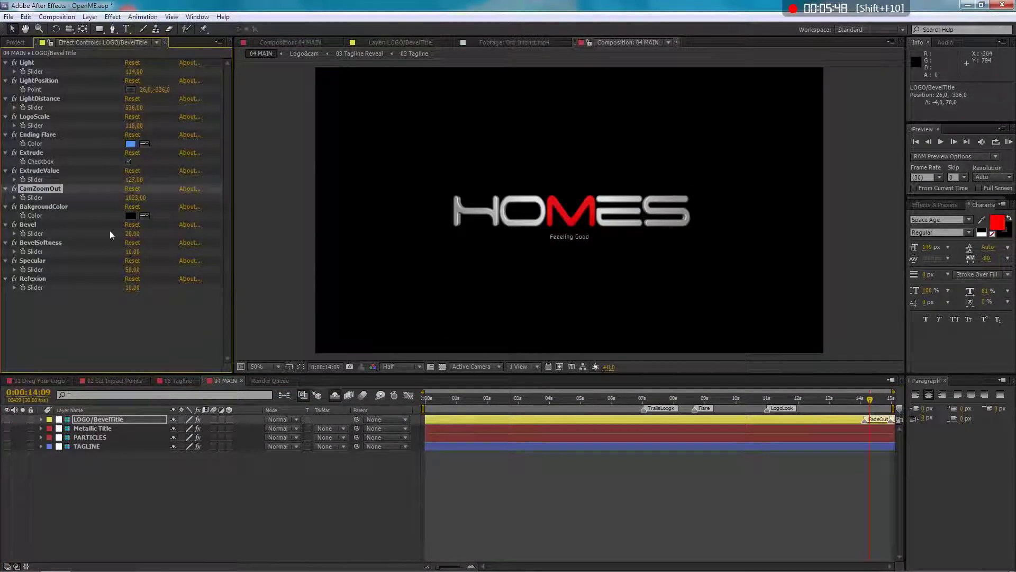
At 0:00:09:23, set the BakgroundColor effect's color to red
left_click(44, 206)
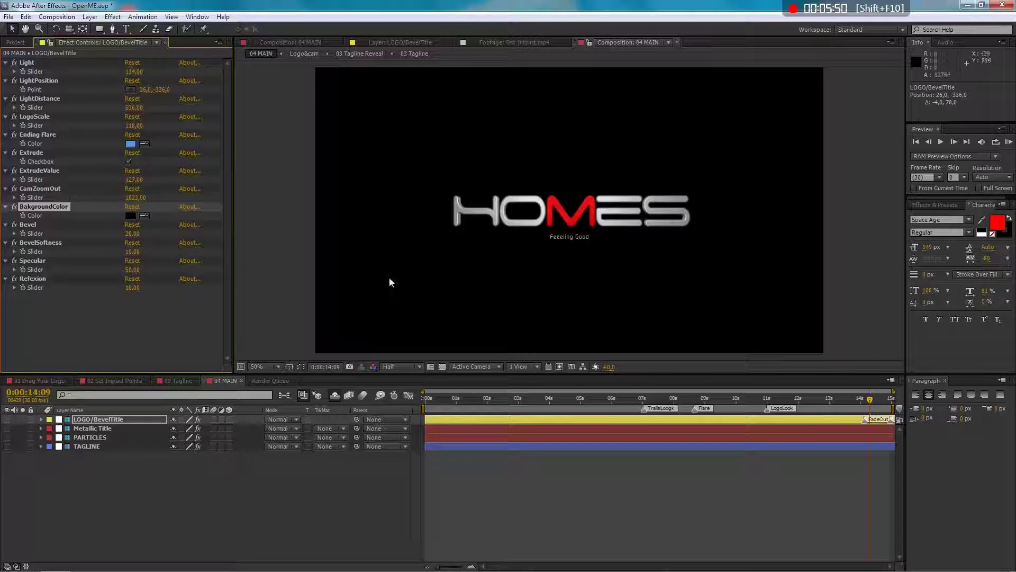
left_click(728, 399)
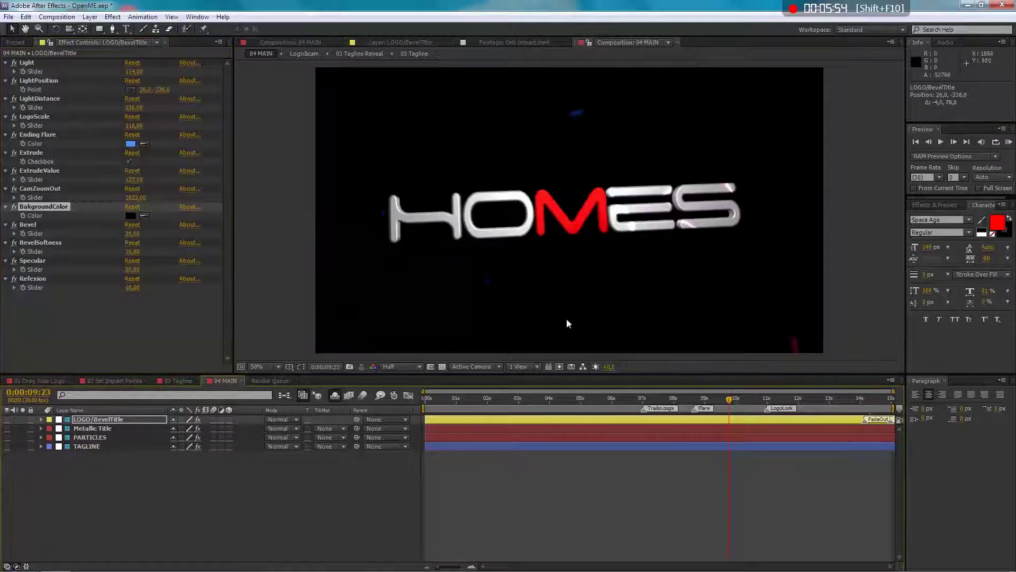
left_click(129, 216)
left_click(412, 291)
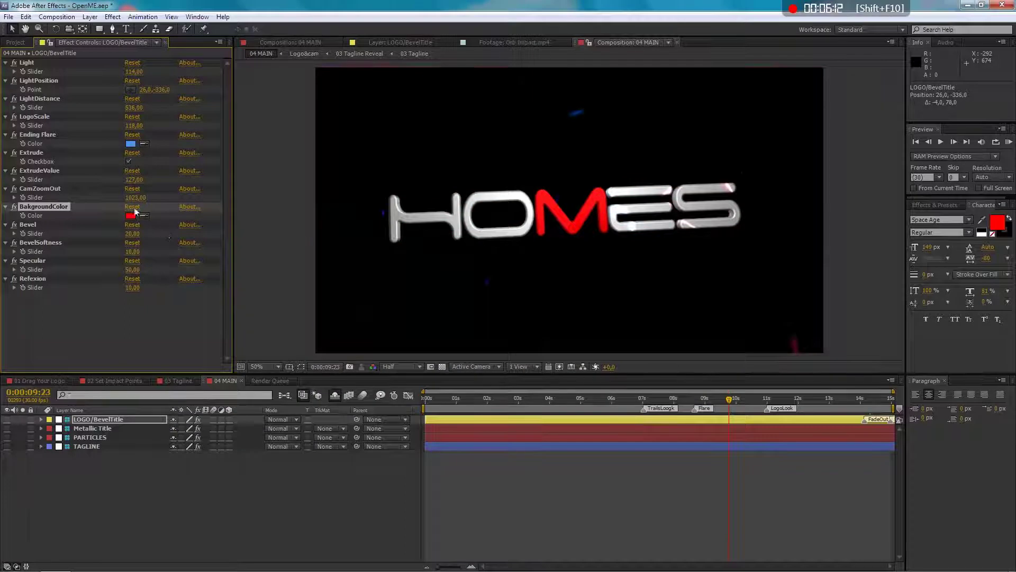
Set the BakgroundColor effect's color to black (000000)
left_click(32, 225)
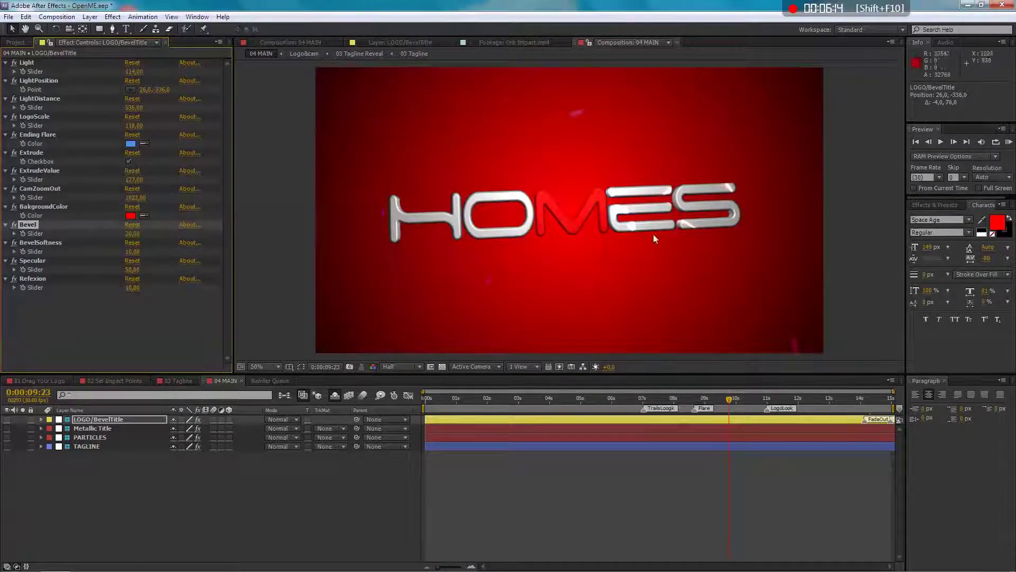
left_click(129, 215)
left_click_drag(222, 381, 166, 445)
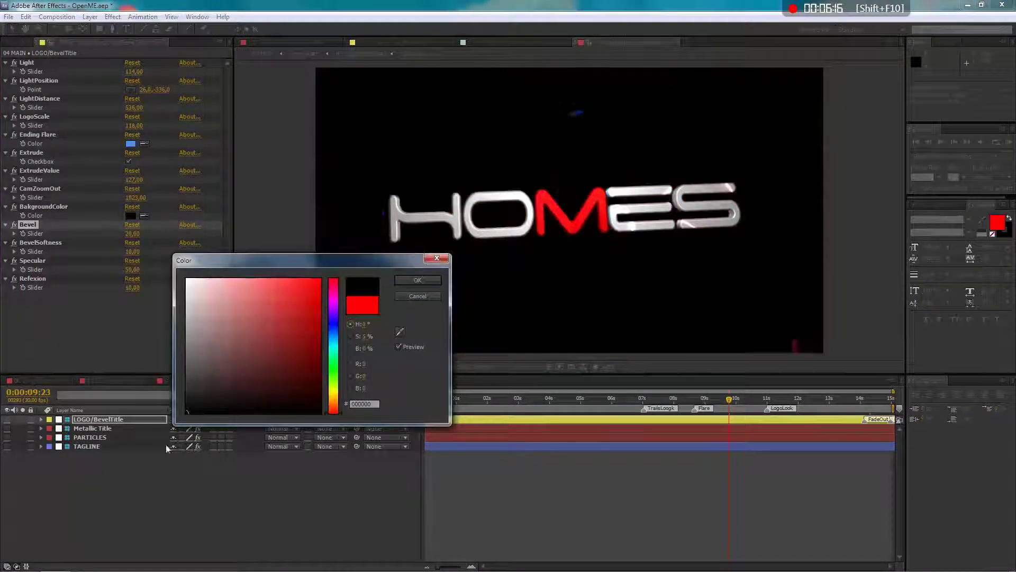
left_click(412, 284)
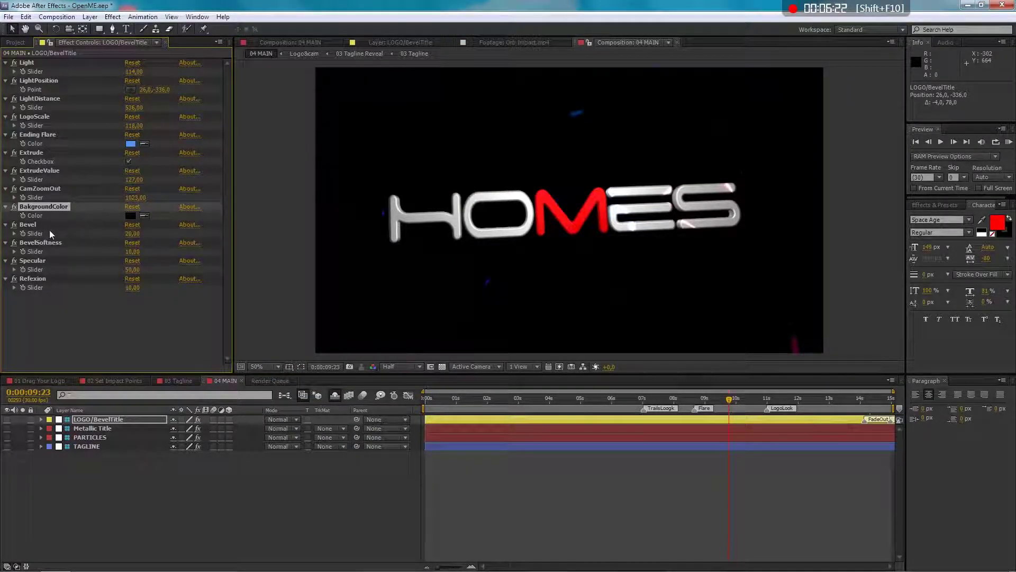
Import AudioJungle SOLO.png and use it in the 01 Drag Your Logo composition in place of the replace Me text
left_click(12, 42)
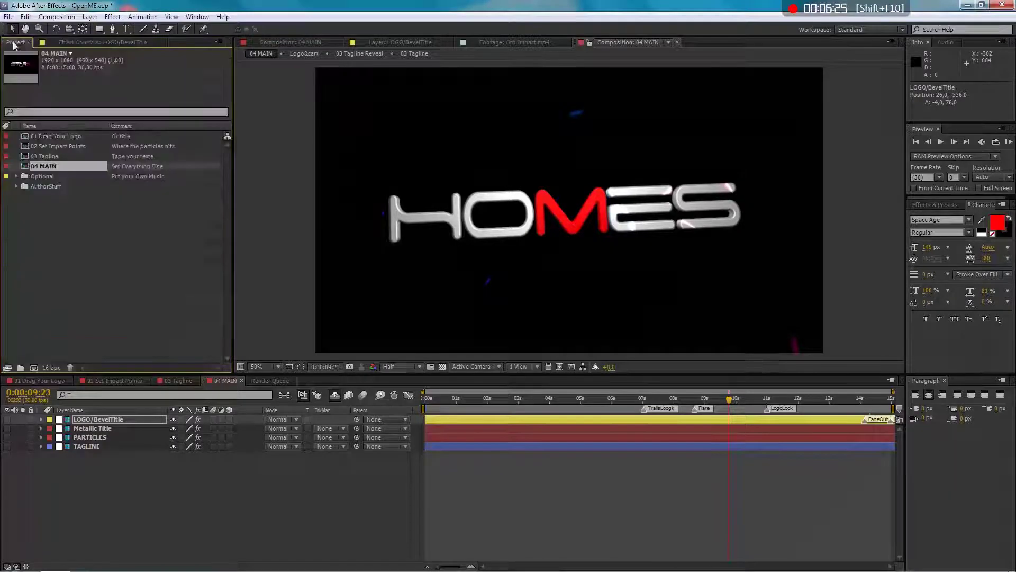
double_click(43, 227)
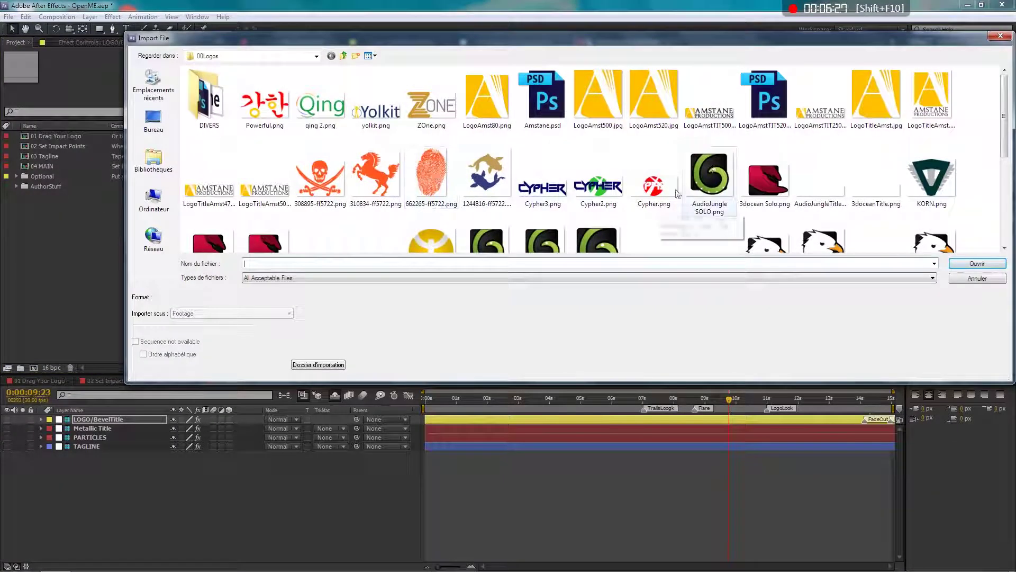
left_click(708, 180)
left_click(976, 264)
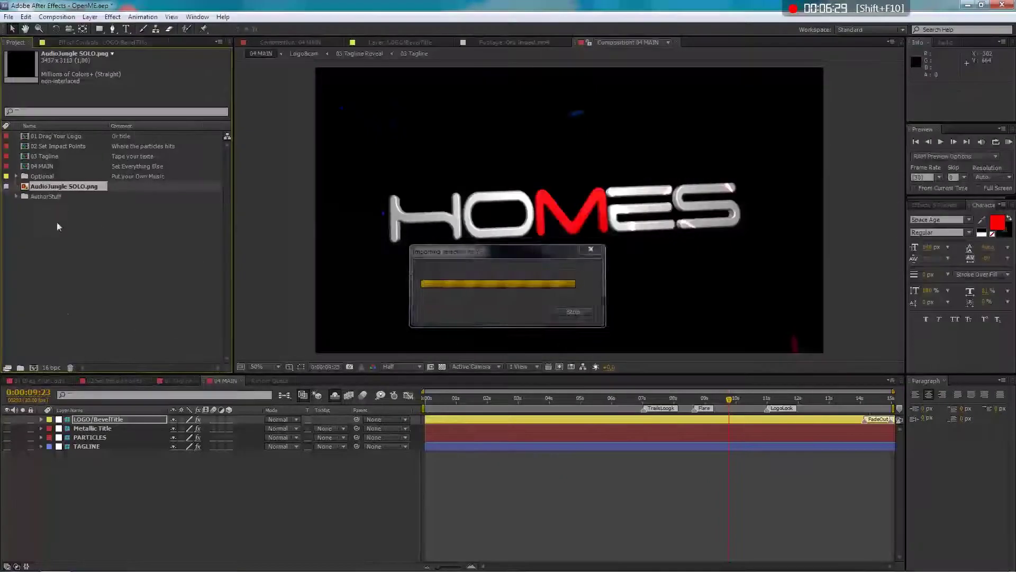
left_click_drag(59, 189, 48, 427)
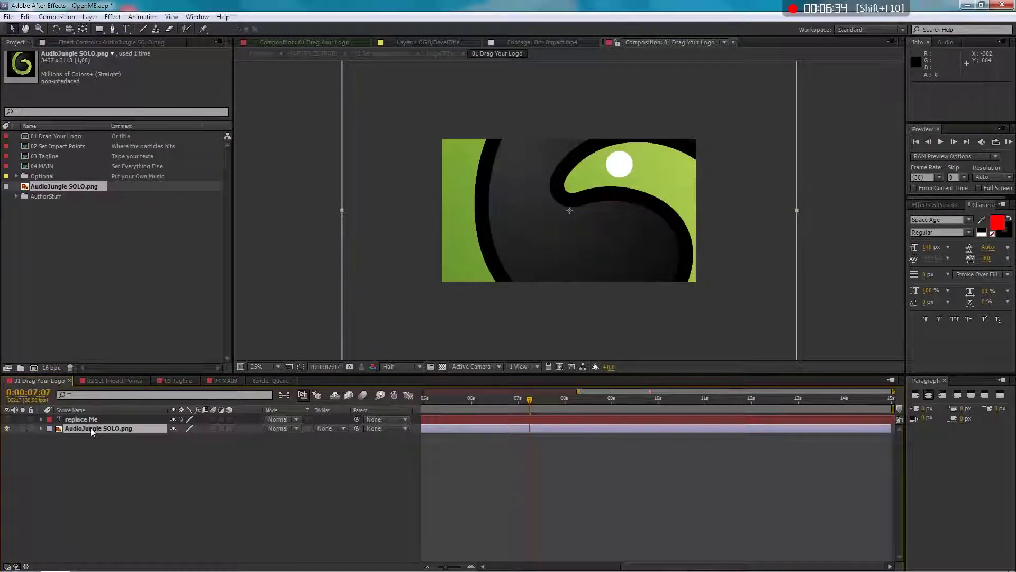
Scale the AudioJungle SOLO.png layer to 34% and check its edges against the transparency grid
key("s")
left_click_drag(199, 445, 167, 441)
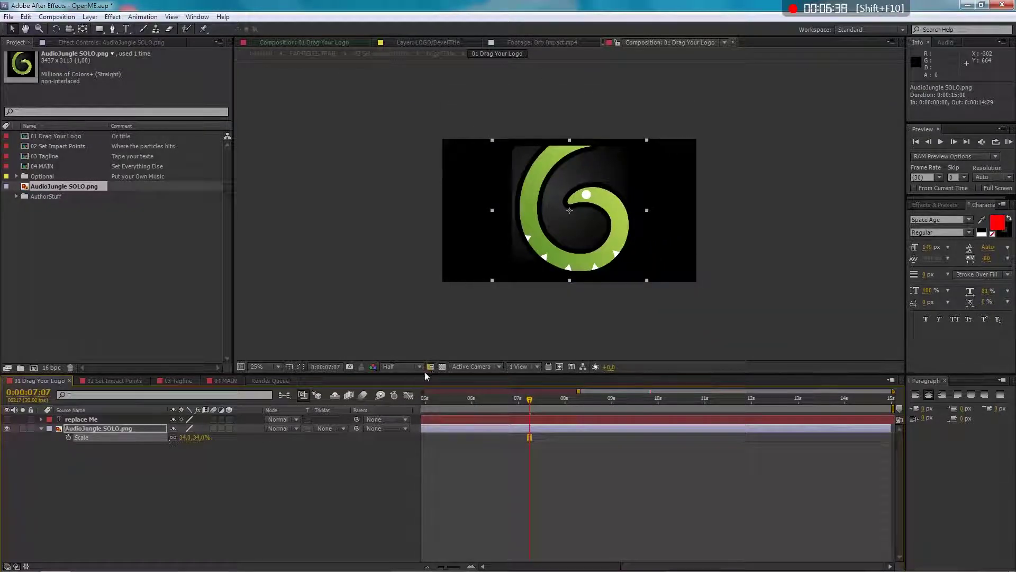
left_click(442, 367)
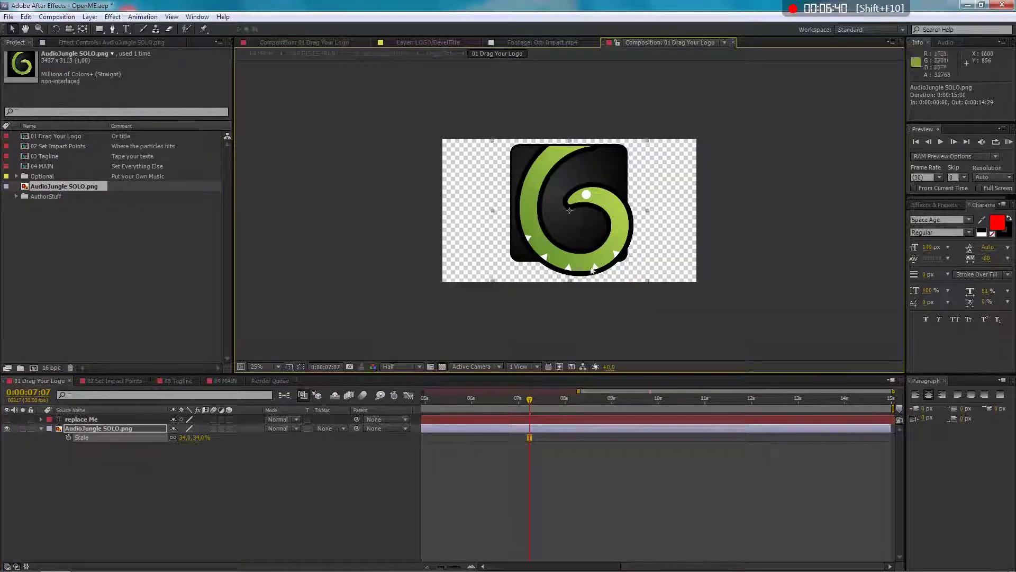
left_click(444, 366)
left_click(440, 367)
left_click(439, 367)
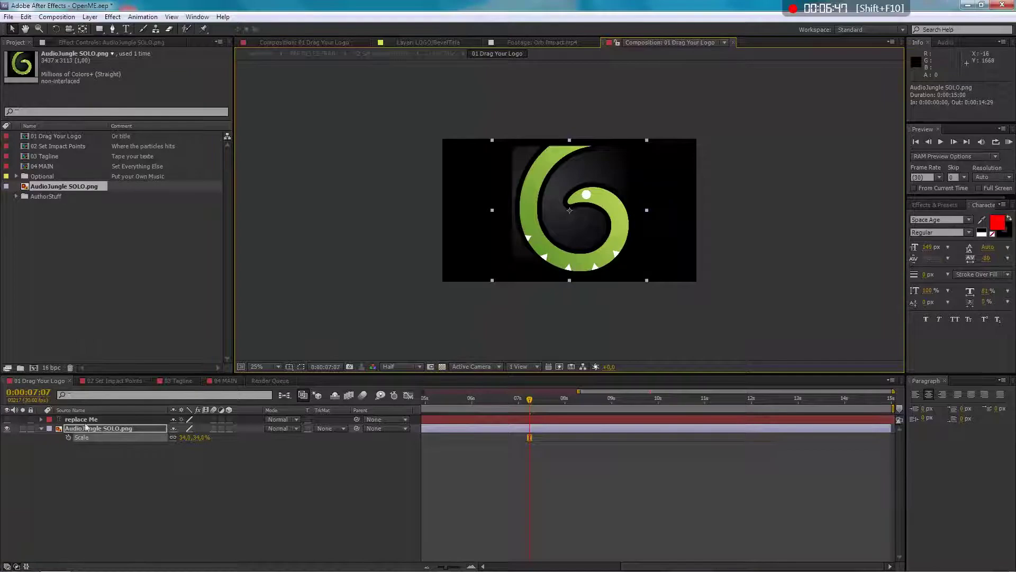
In 04 MAIN at 0:00:11:01, turn off the Activate option of the TAGLINE layer
left_click(225, 381)
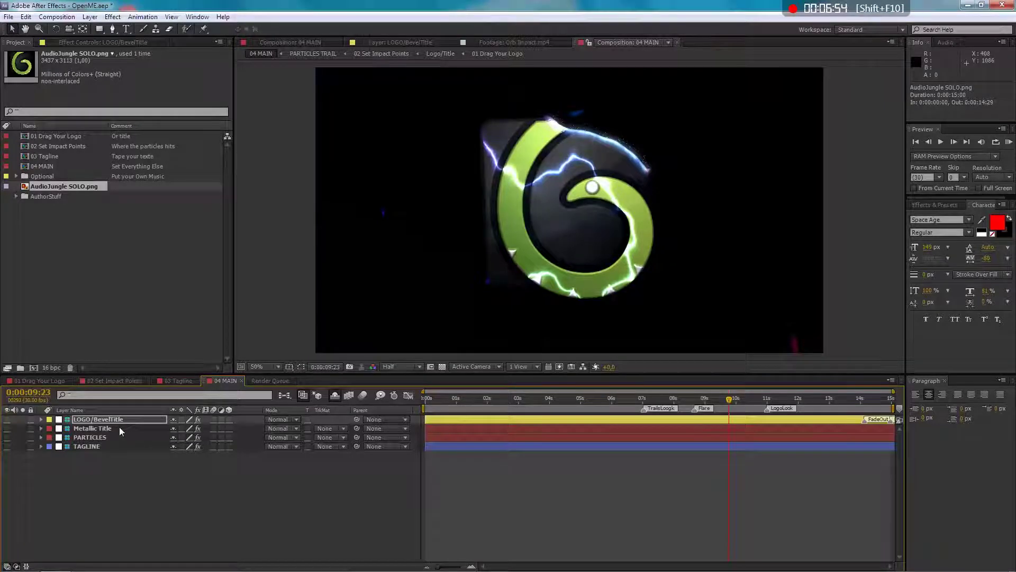
left_click(769, 400)
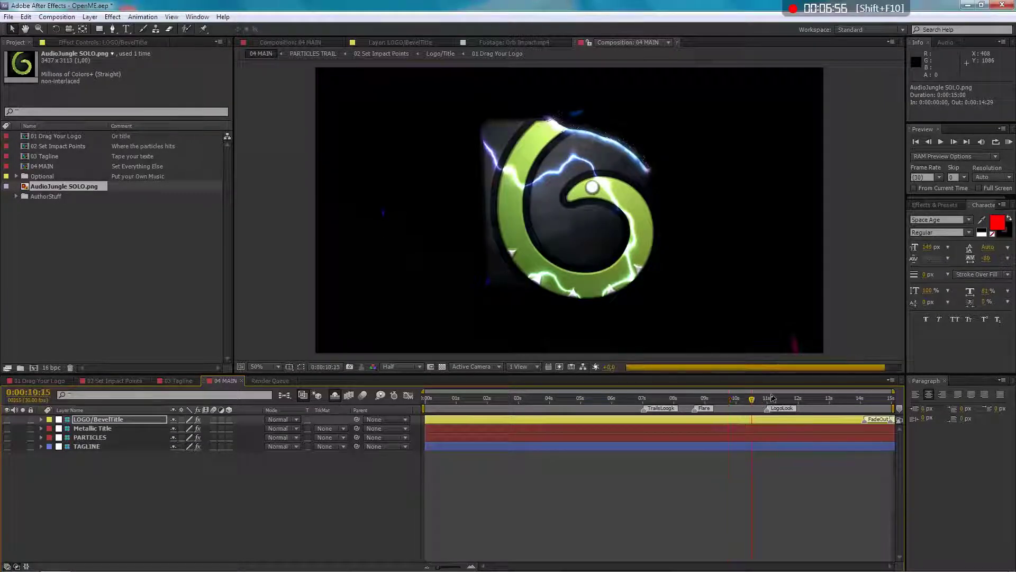
left_click(769, 404)
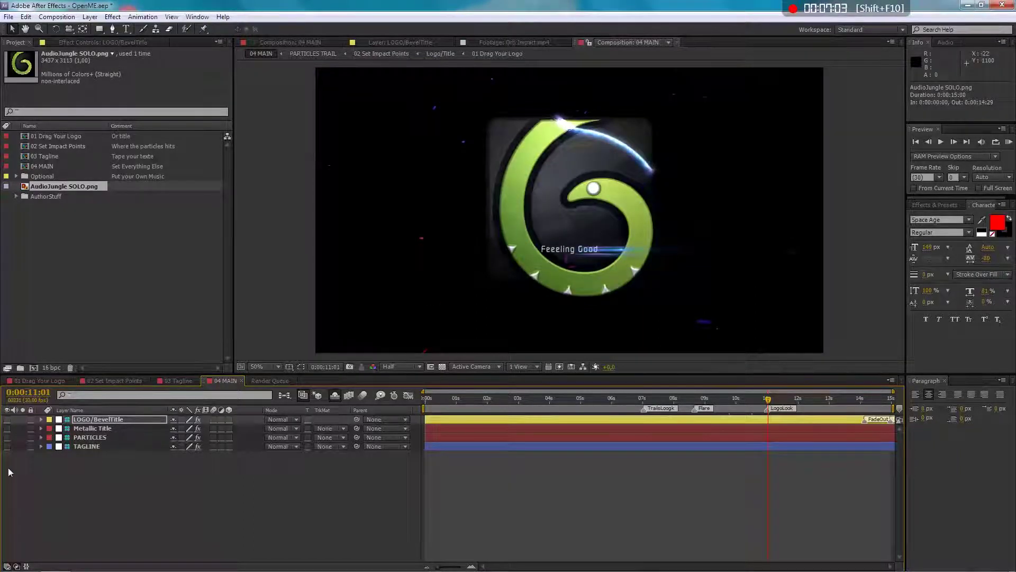
left_click(94, 448)
left_click(113, 44)
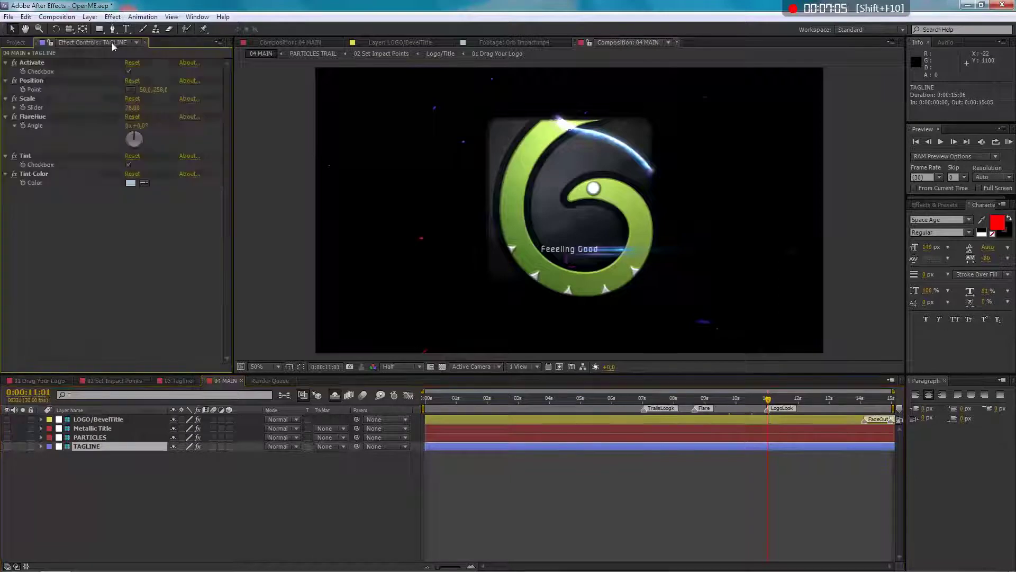
left_click(128, 72)
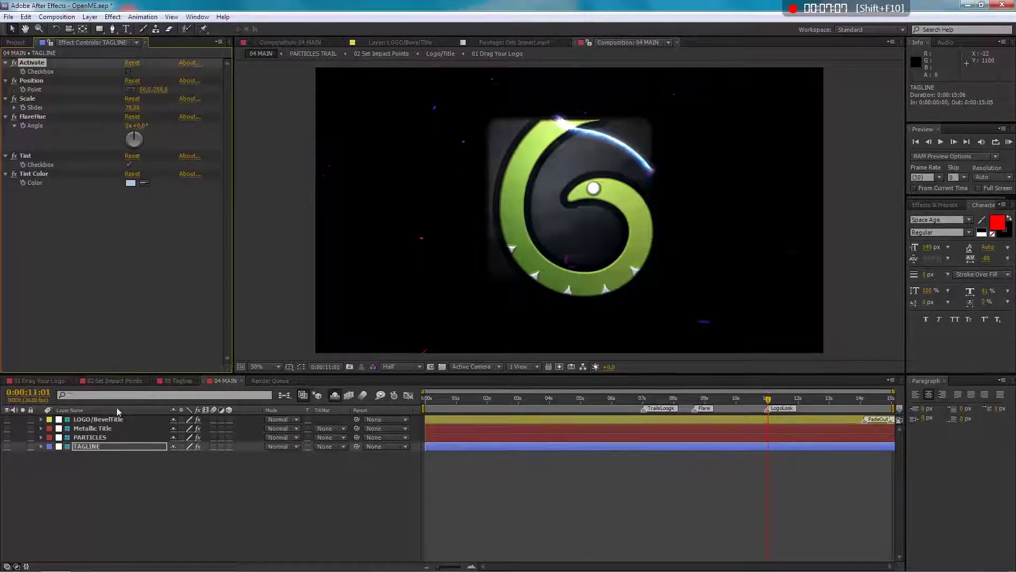
Select the LOGO/BevelTitle layer and toggle the layer list to source names and back to layer names
left_click(107, 422)
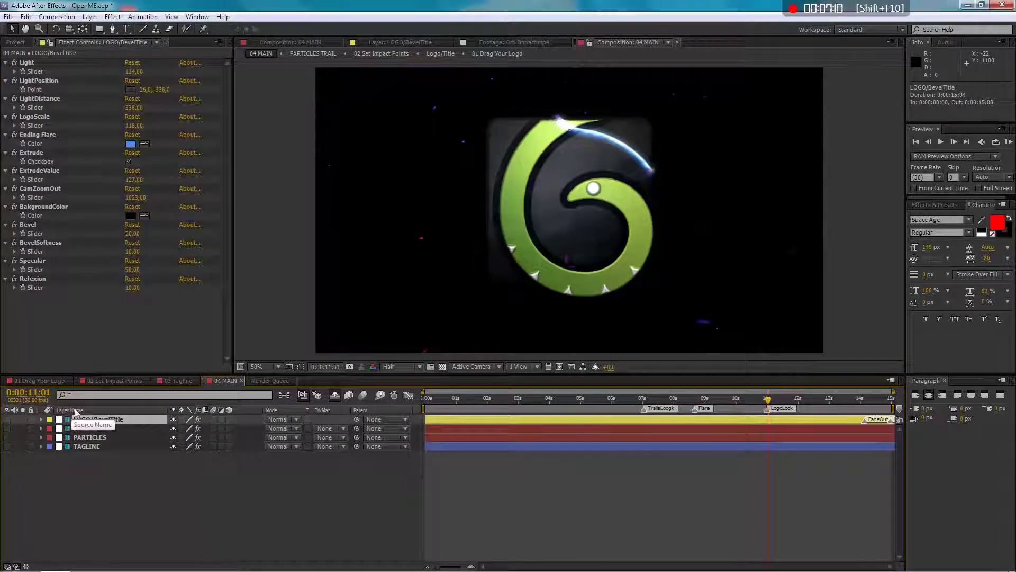
left_click(102, 412)
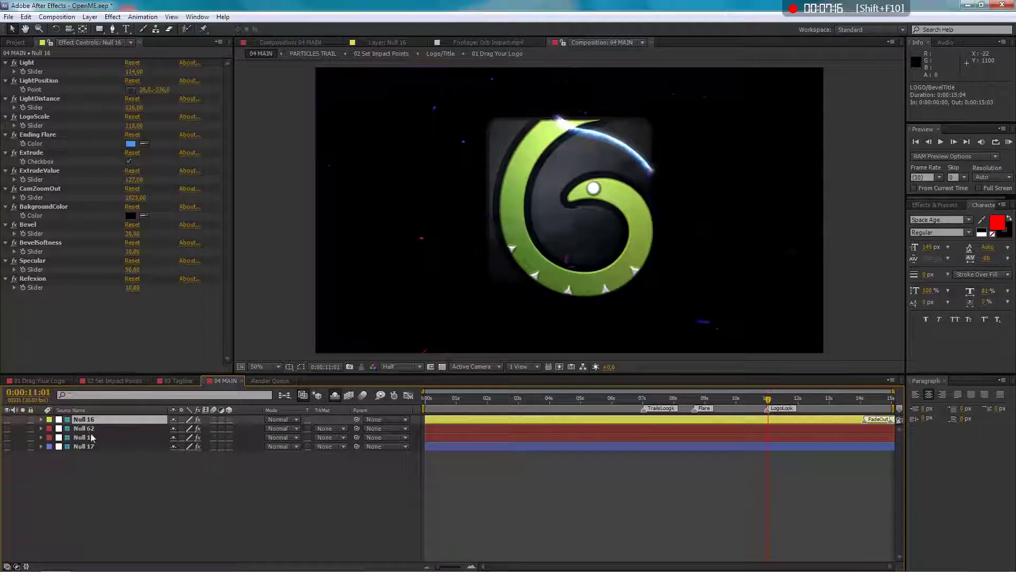
left_click(80, 412)
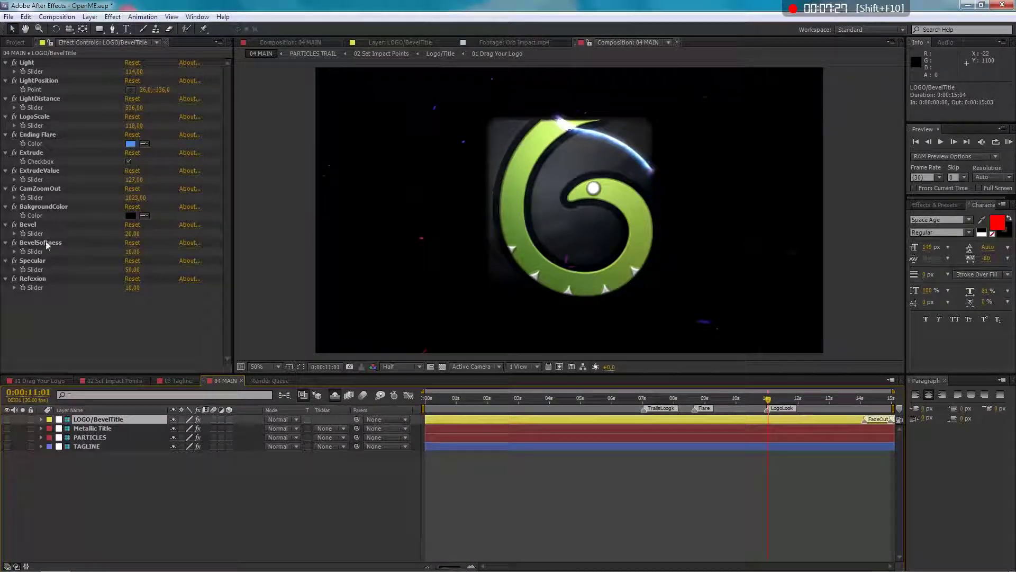
Reset the Bevel, BevelSoftness, Specular and Refexion effects of the LOGO/BevelTitle layer
left_click(132, 225)
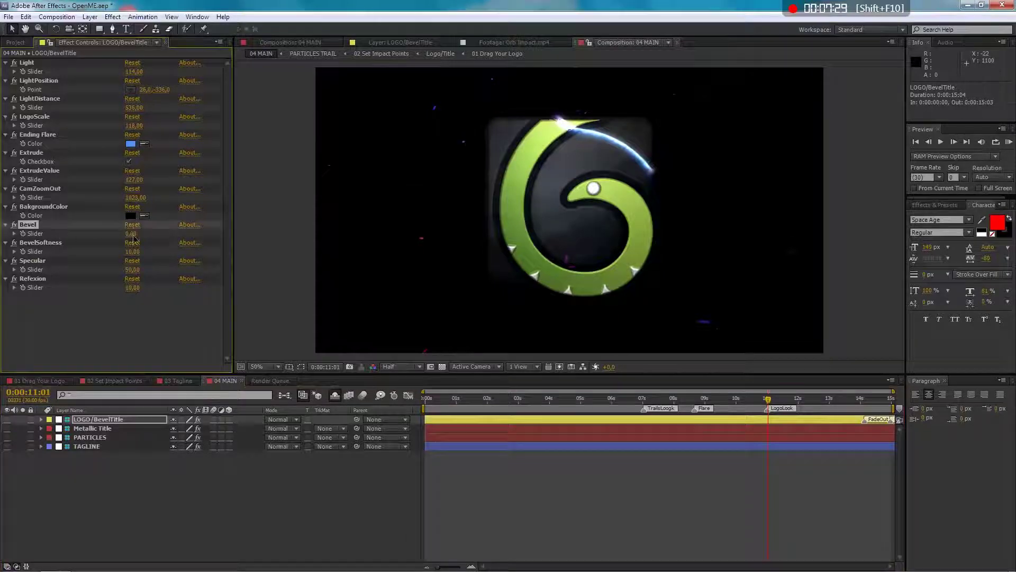
left_click(132, 243)
left_click(132, 261)
left_click(135, 279)
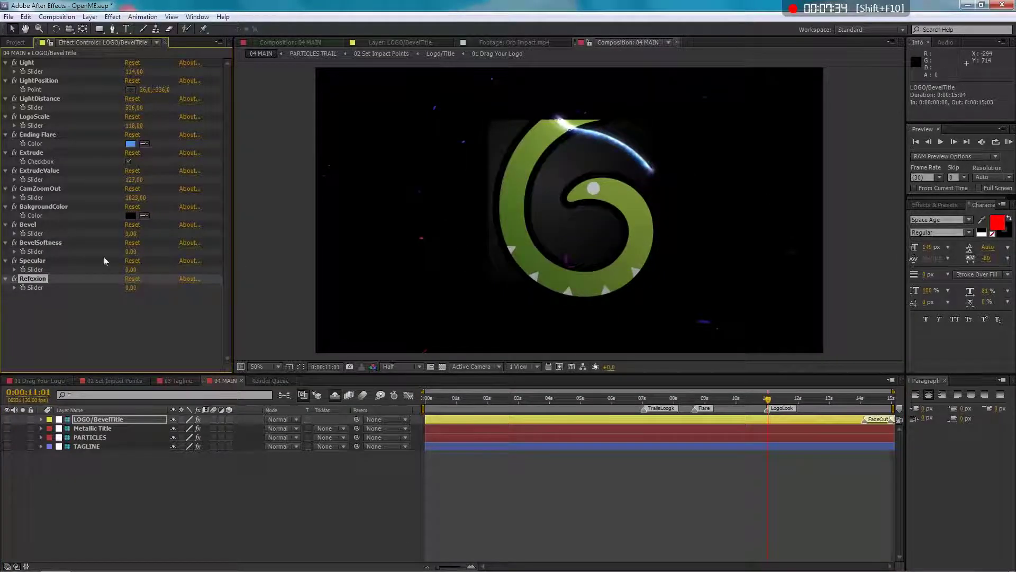
Set the Bevel slider to 88, BevelSoftness to 18, Specular to 21 and Refexion to 47
left_click_drag(131, 233, 173, 230)
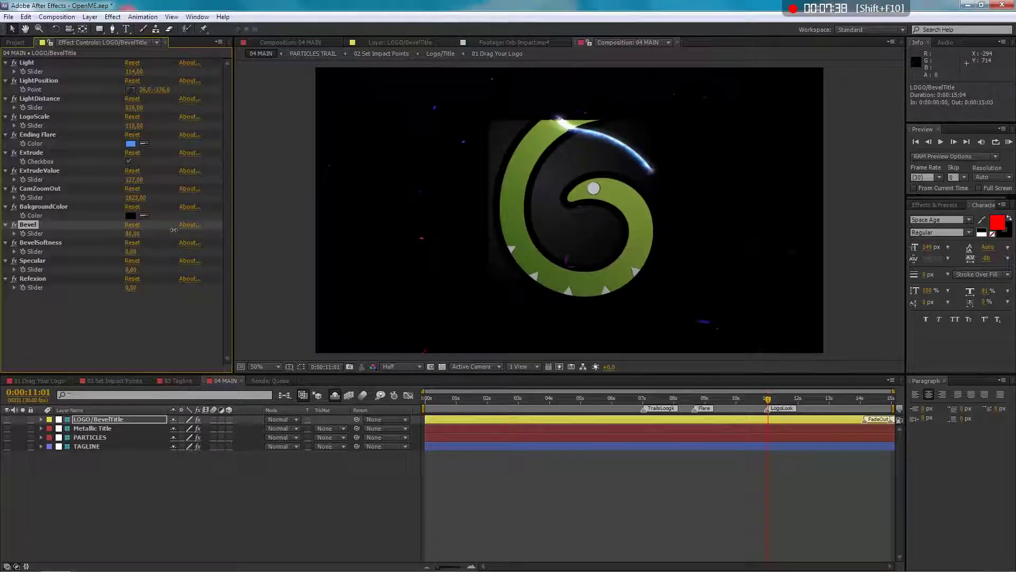
mouse_move(131, 253)
left_mouse_down()
mouse_move(165, 255)
mouse_move(140, 255)
left_mouse_up()
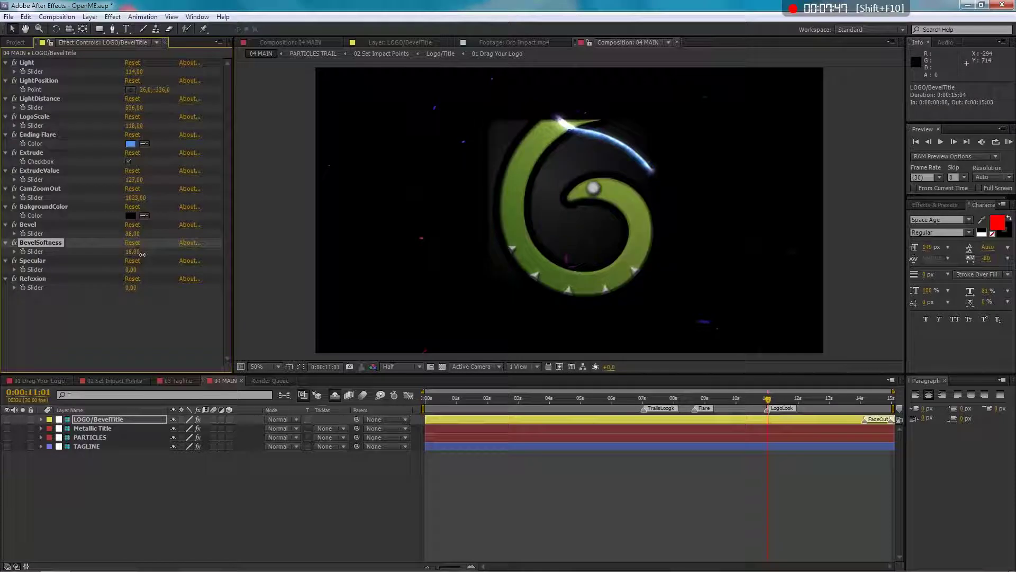
left_click_drag(131, 269, 141, 271)
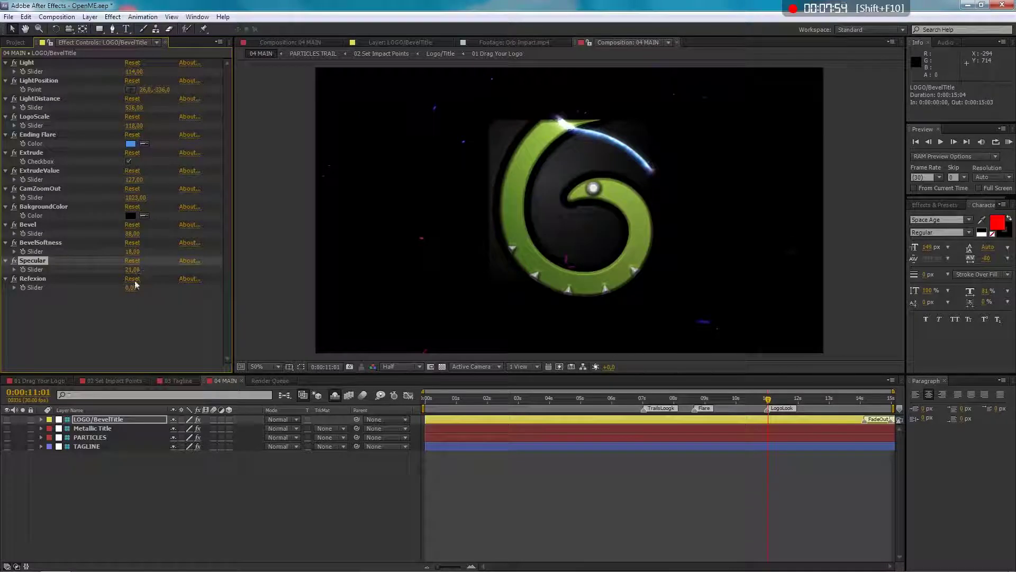
left_click_drag(135, 291, 157, 285)
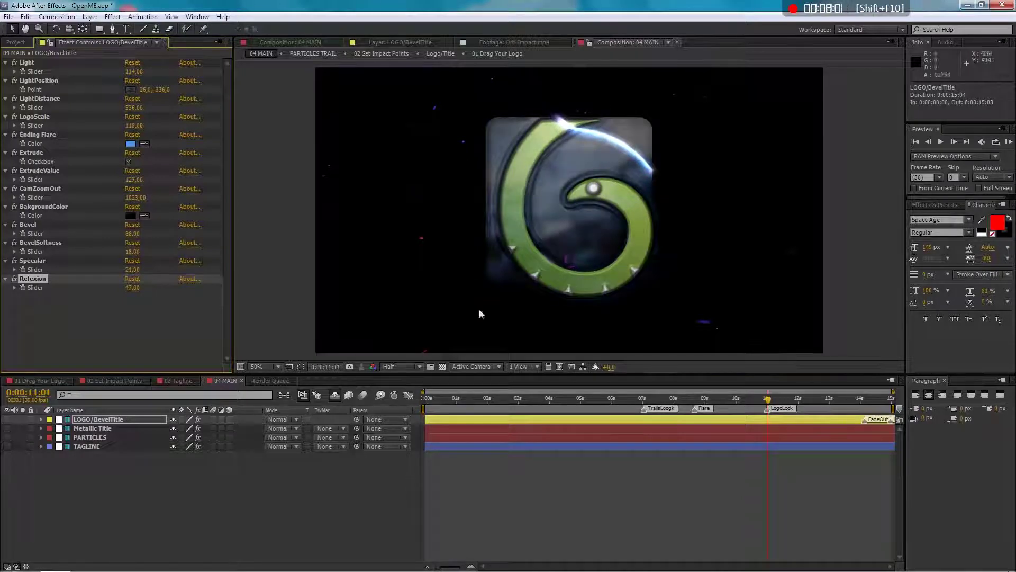
Preview the AudioJungle logo reveal at several frames between 0:00:07:21 and 0:00:09:05
left_click(700, 397)
left_click(664, 397)
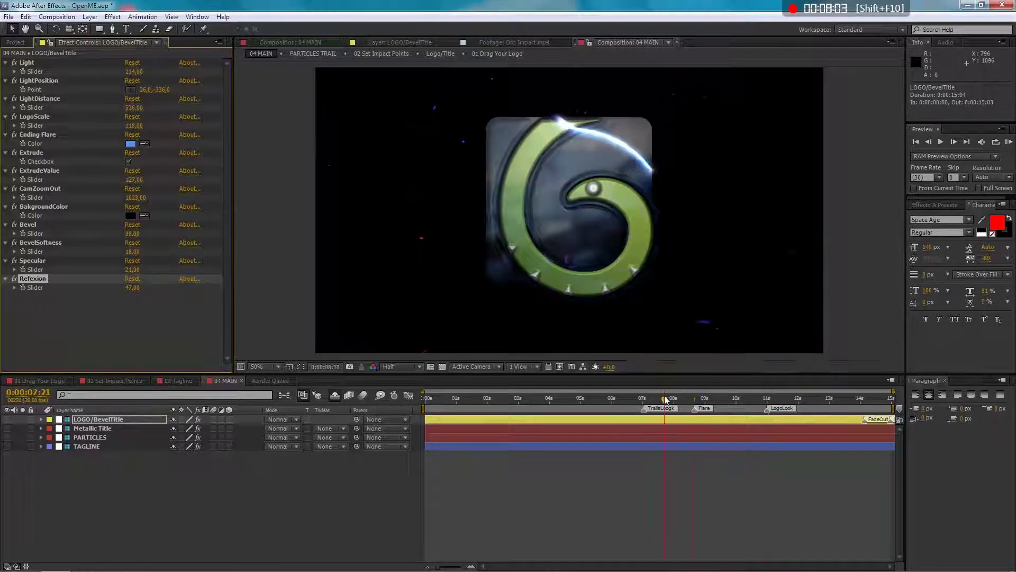
left_click(686, 398)
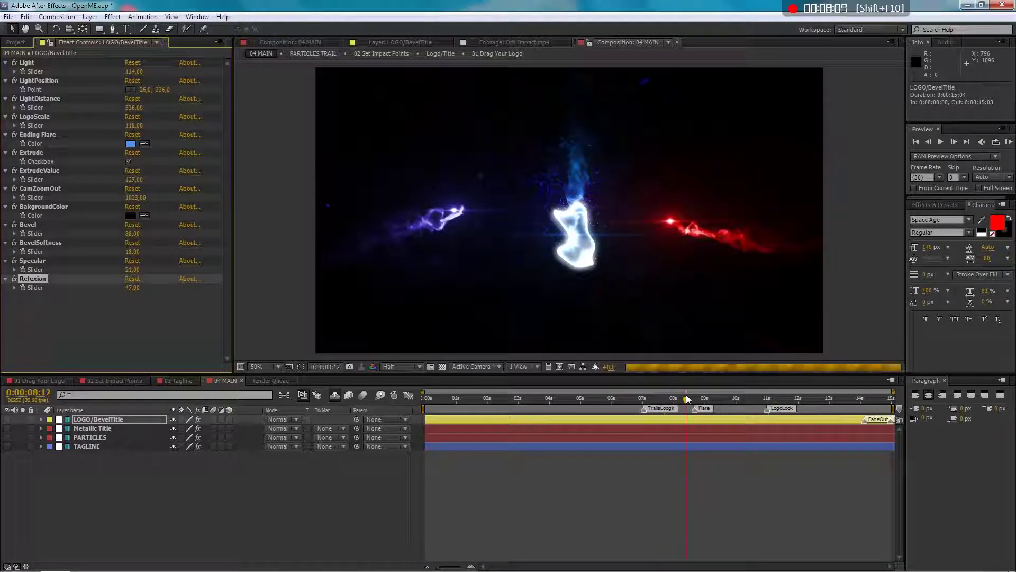
left_click(694, 398)
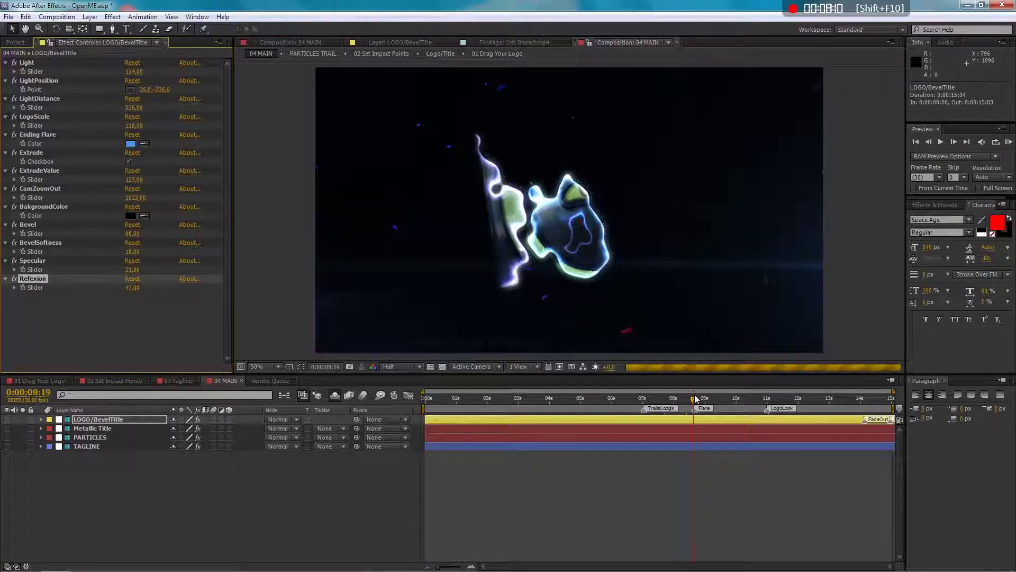
left_click(704, 399)
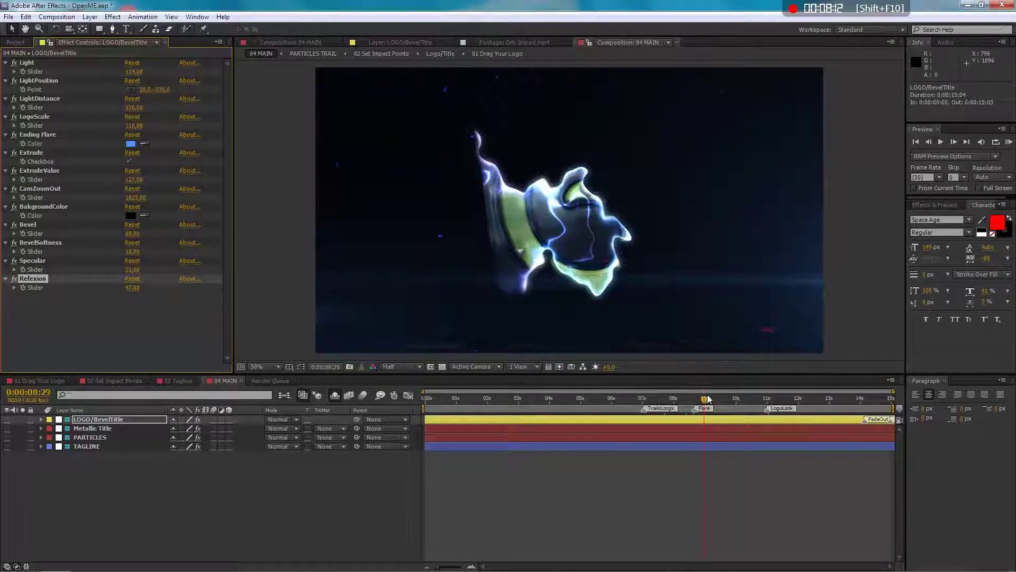
left_click(712, 398)
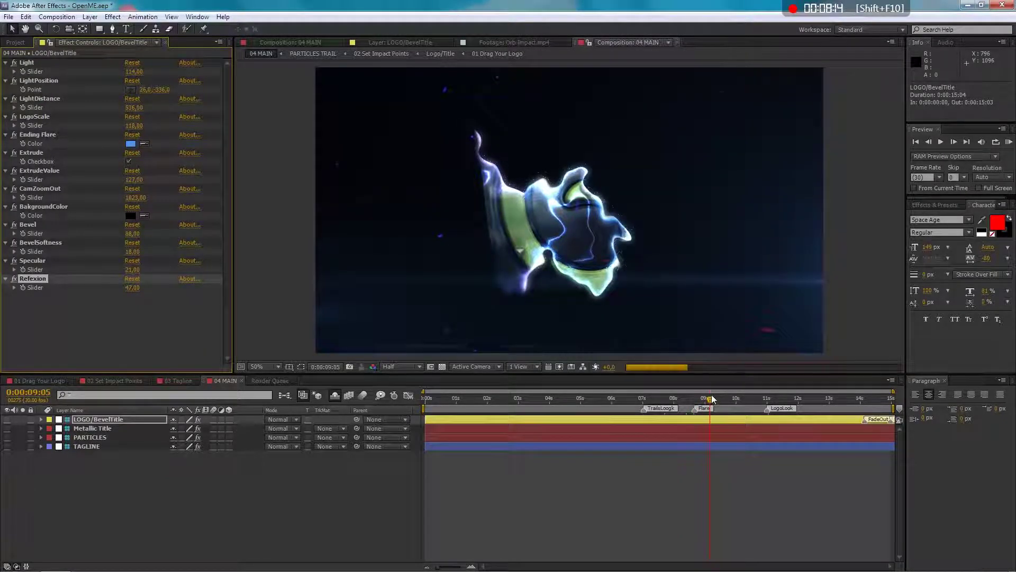
At 0:00:11:00, set the Refexion slider of the LOGO/BevelTitle layer to 30
left_click(769, 400)
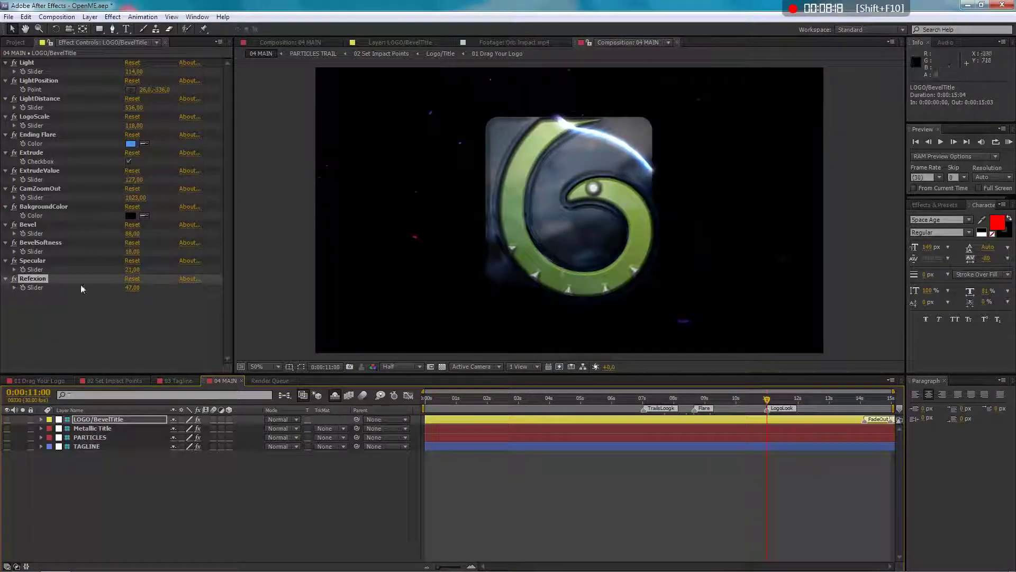
left_click(132, 288)
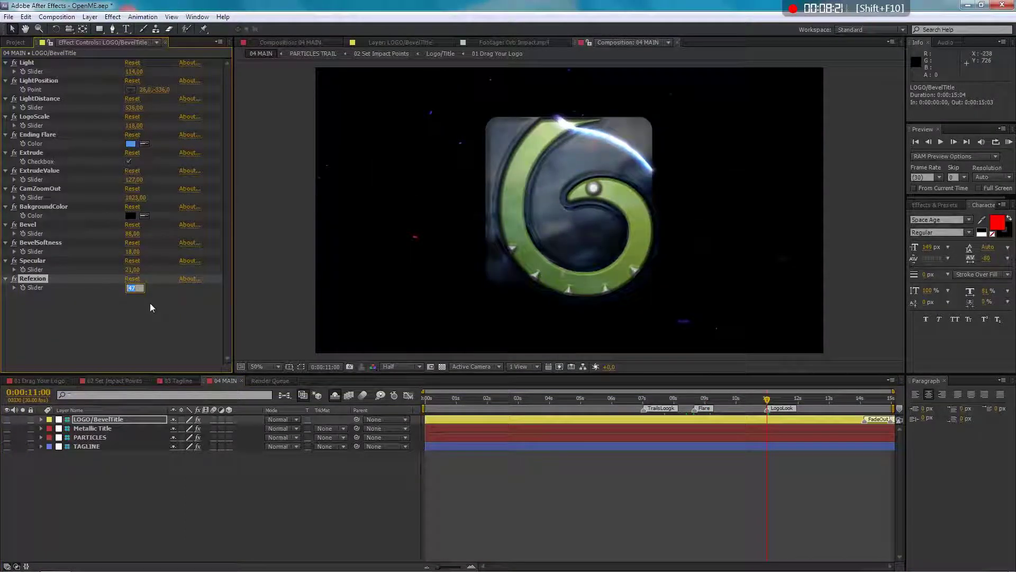
type("30")
key("Return")
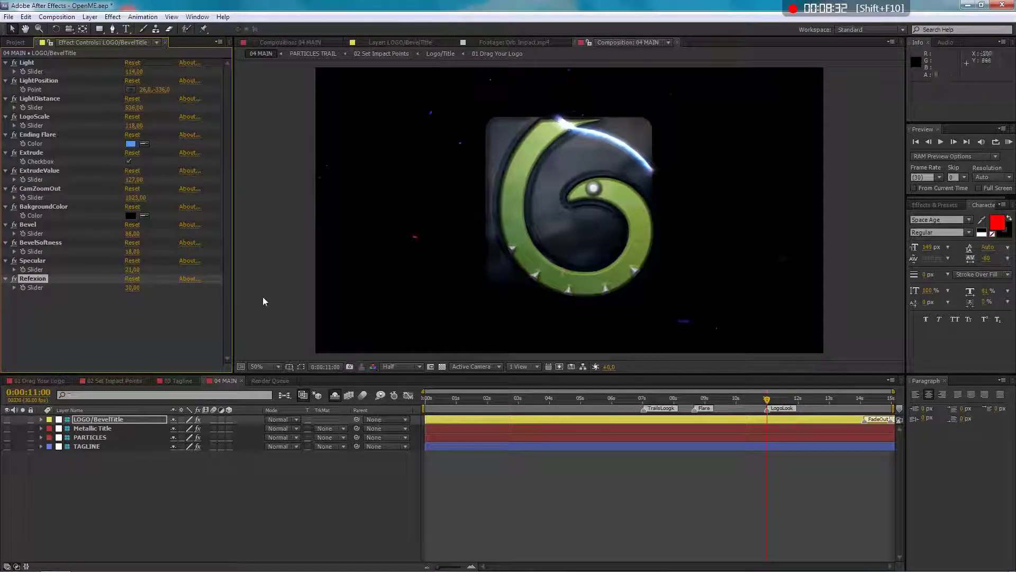
Show the replace Me text instead of AudioJungle SOLO.png in 01 Drag Your Logo, and set the Refexion slider in 04 MAIN to 44
left_click(31, 382)
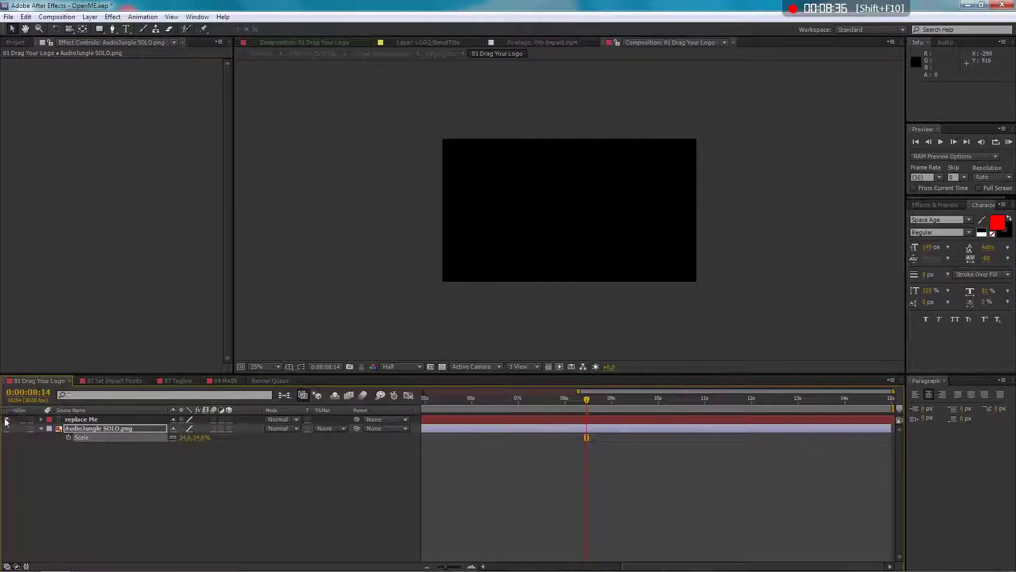
left_click(180, 380)
left_click(217, 381)
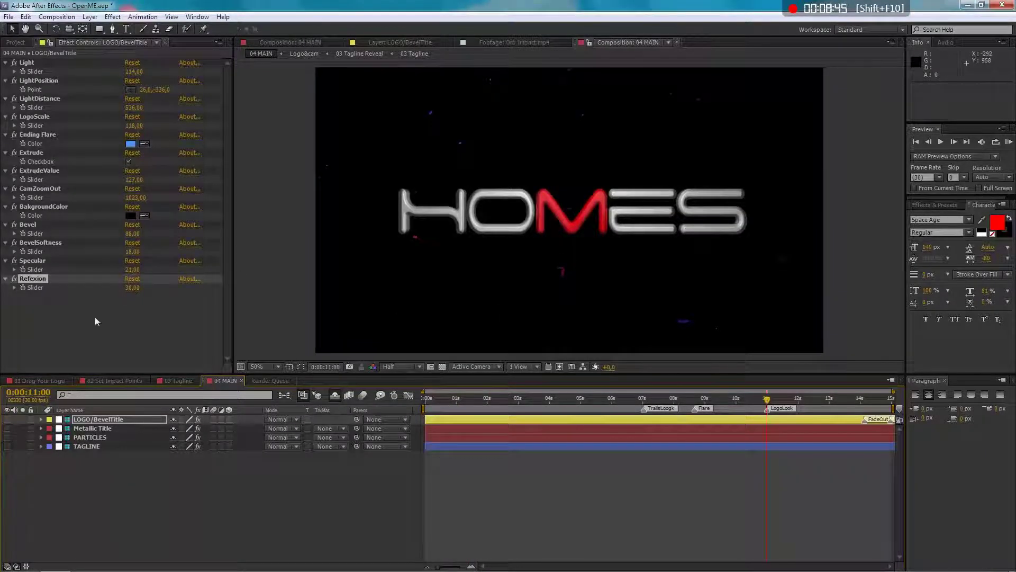
left_click_drag(150, 287, 130, 287)
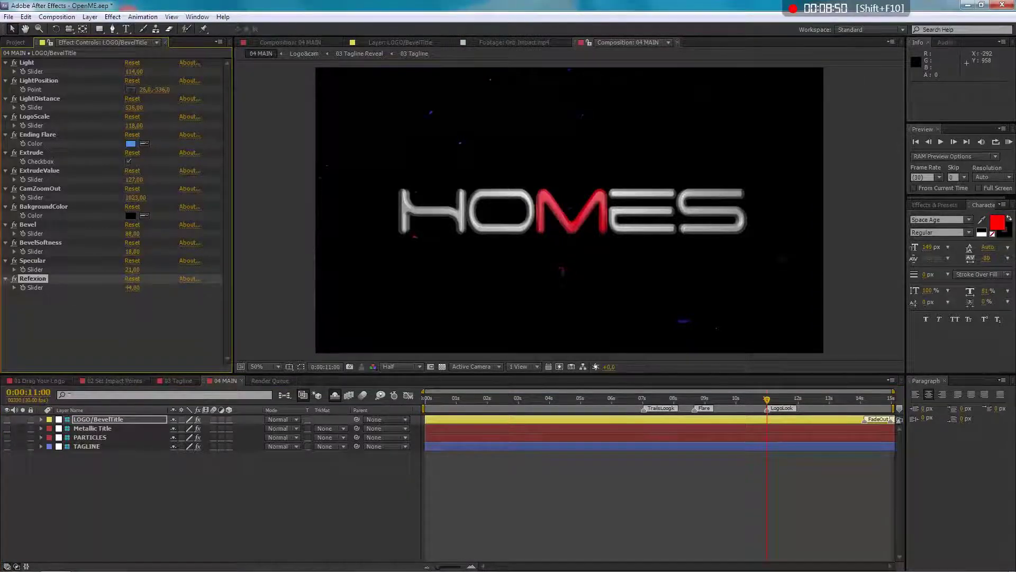
Activate the effects of the Metallic Title layer and set its OriginalColors slider to 79
left_click(97, 429)
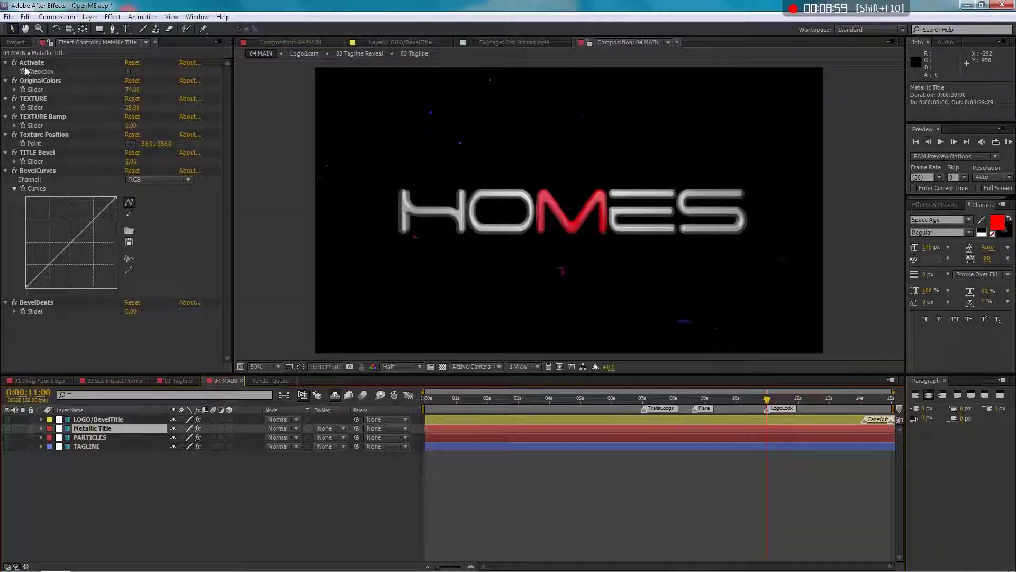
left_click(129, 72)
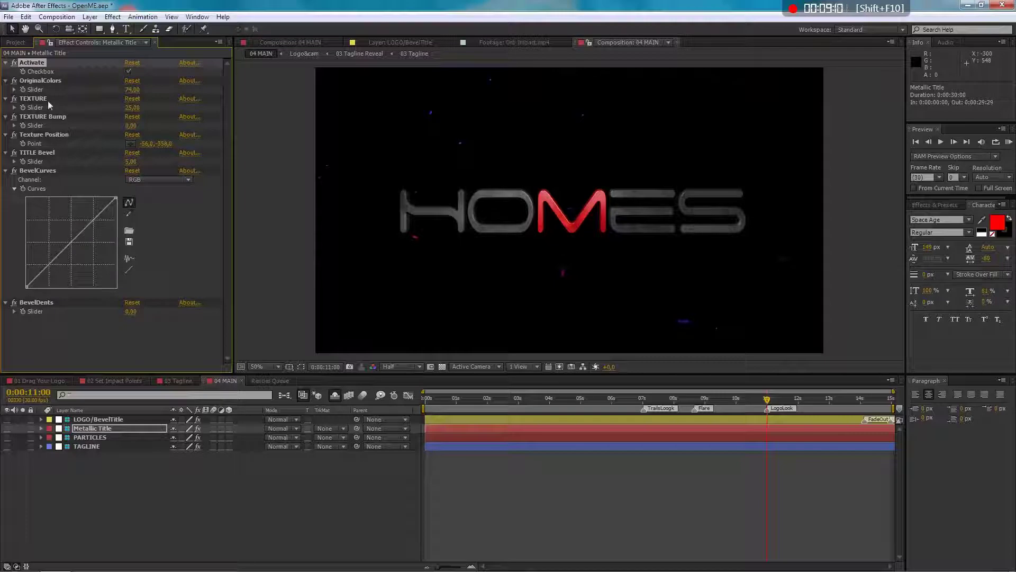
left_click(52, 80)
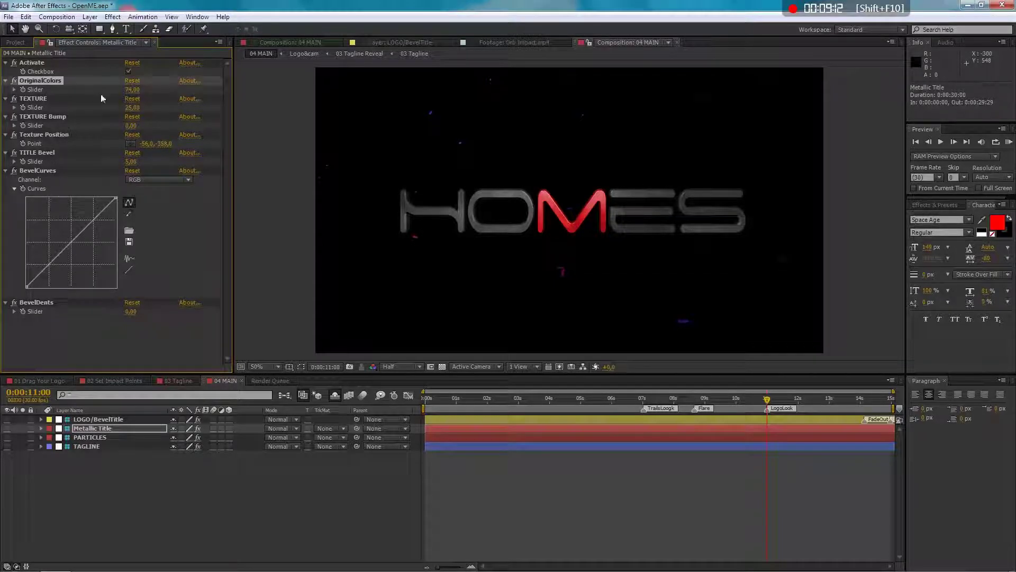
left_click_drag(132, 89, 94, 88)
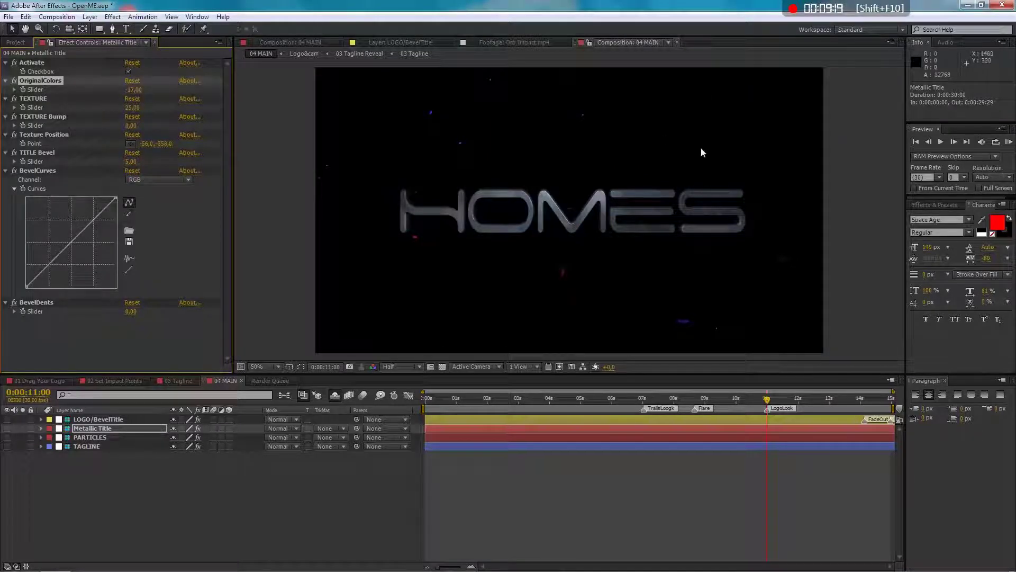
left_click_drag(137, 94, 186, 87)
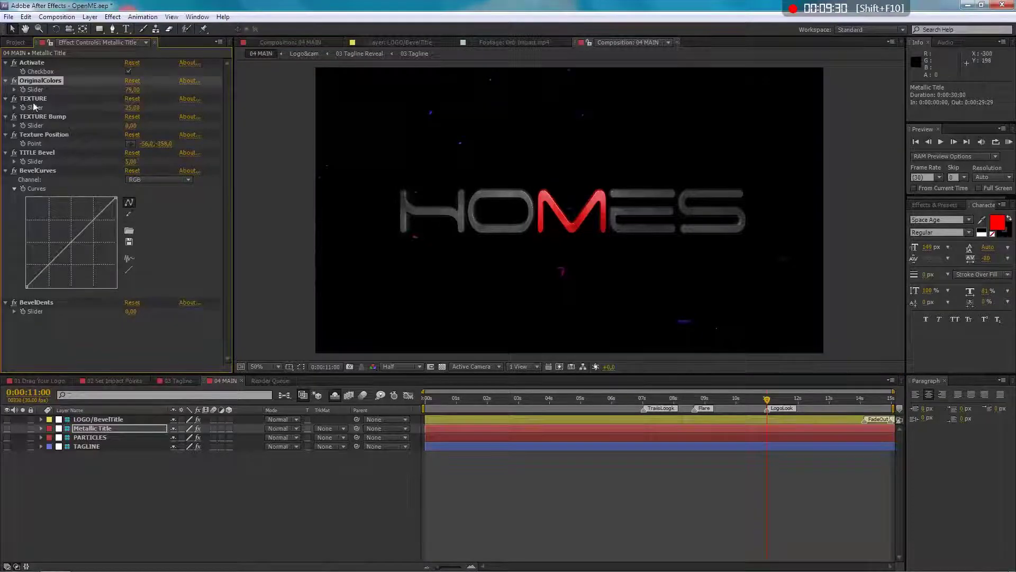
Set the Metallic Title layer's TEXTURE slider to 30 and its TEXTURE Bump slider to 31
left_click(33, 100)
left_click_drag(132, 112, 133, 106)
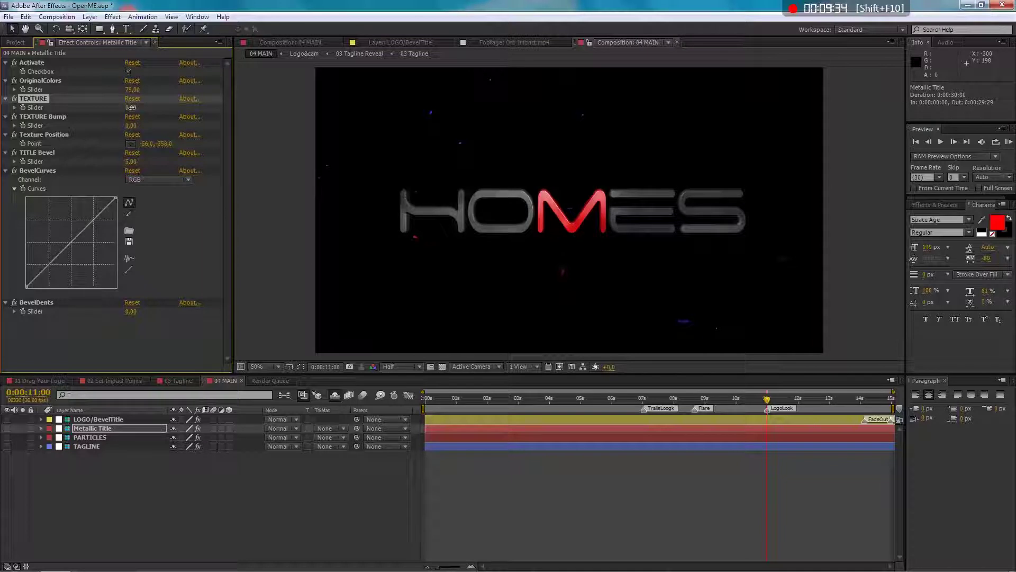
left_click_drag(140, 108, 150, 112)
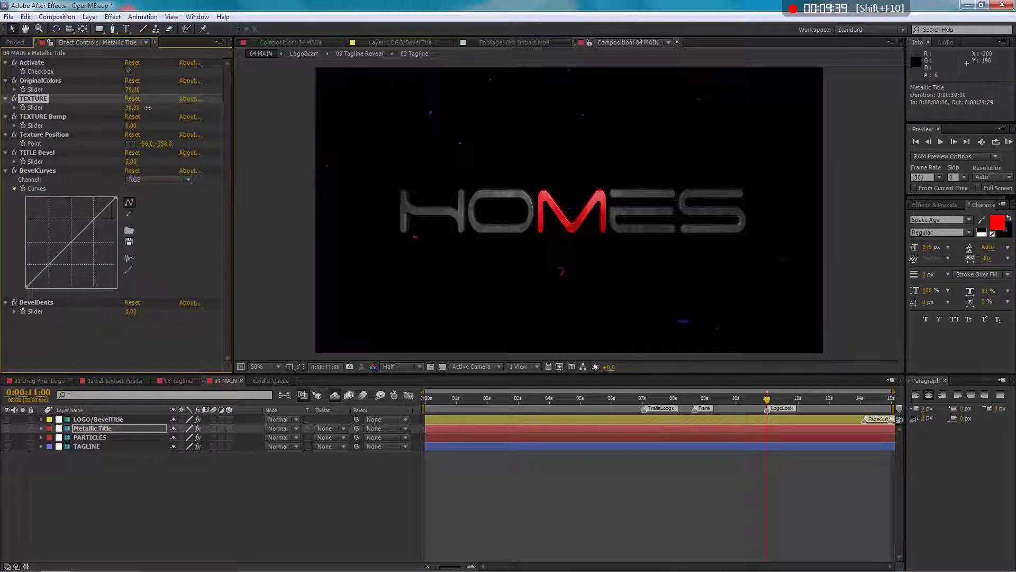
left_click(56, 118)
left_click_drag(130, 126, 147, 126)
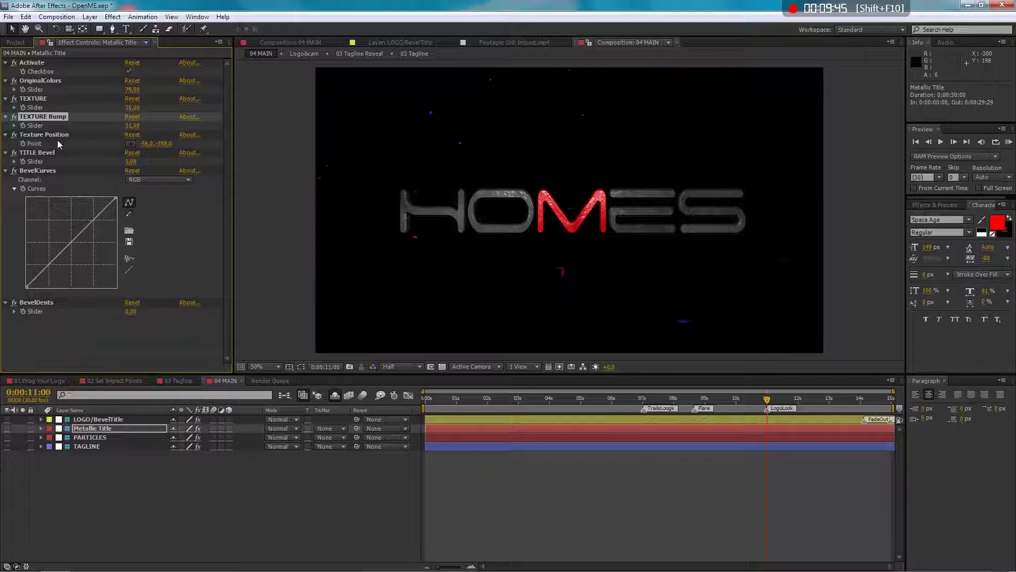
Set the vertical Texture Position value to -372 and the TITLE Bevel slider to 100
left_click(178, 137)
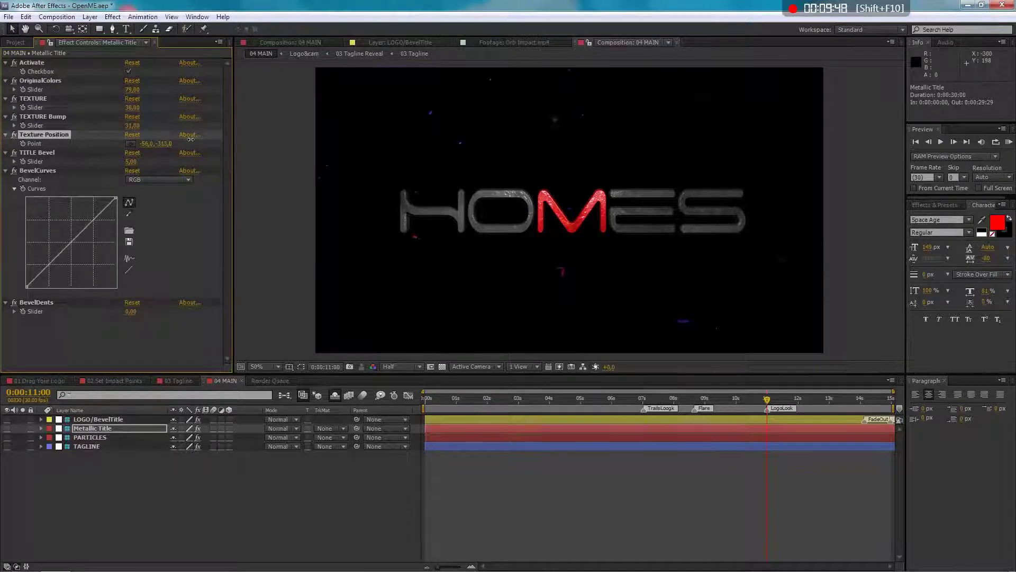
left_click_drag(191, 138, 424, 152)
left_click(37, 153)
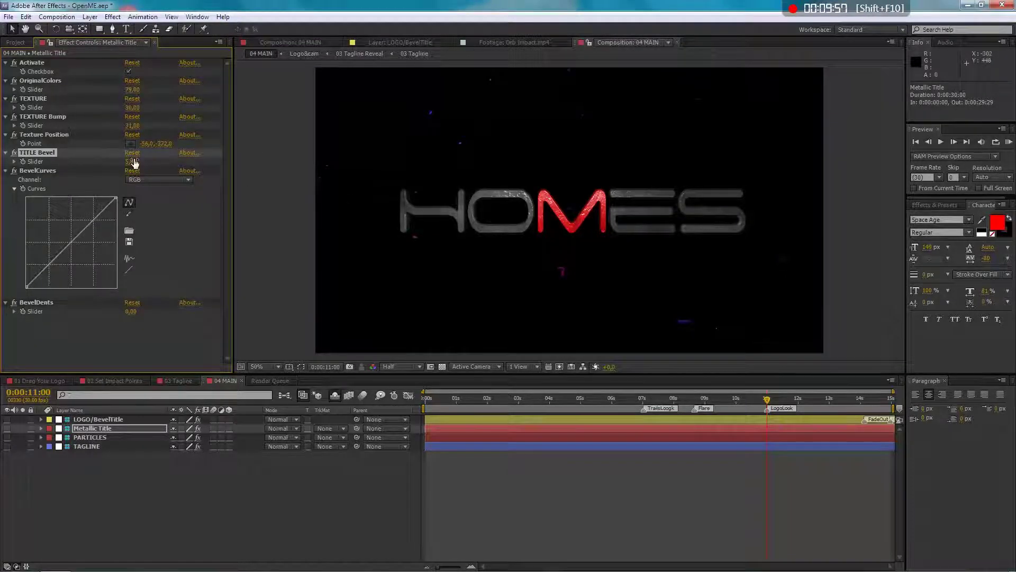
left_click_drag(134, 163, 131, 164)
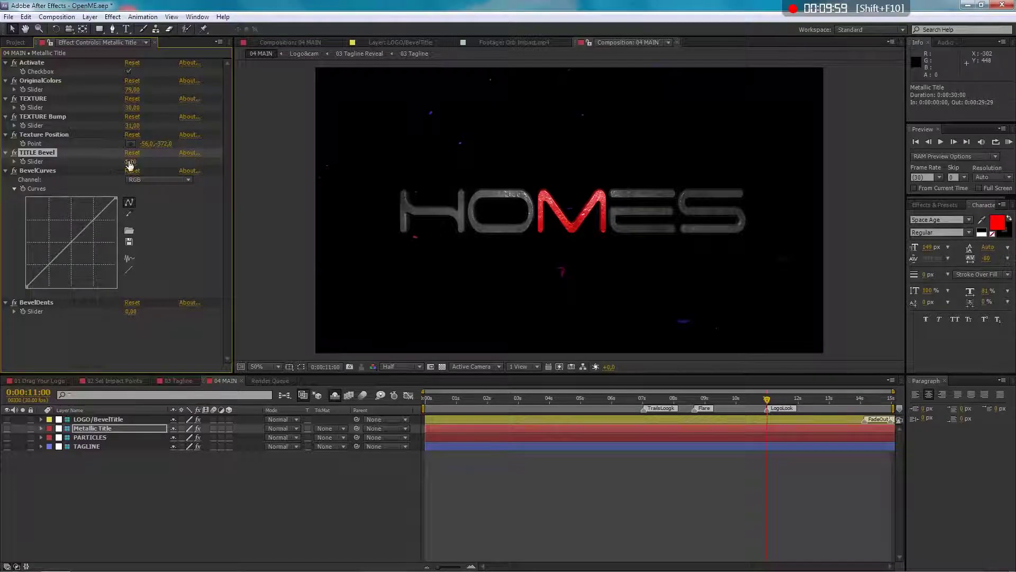
type("100")
key("Return")
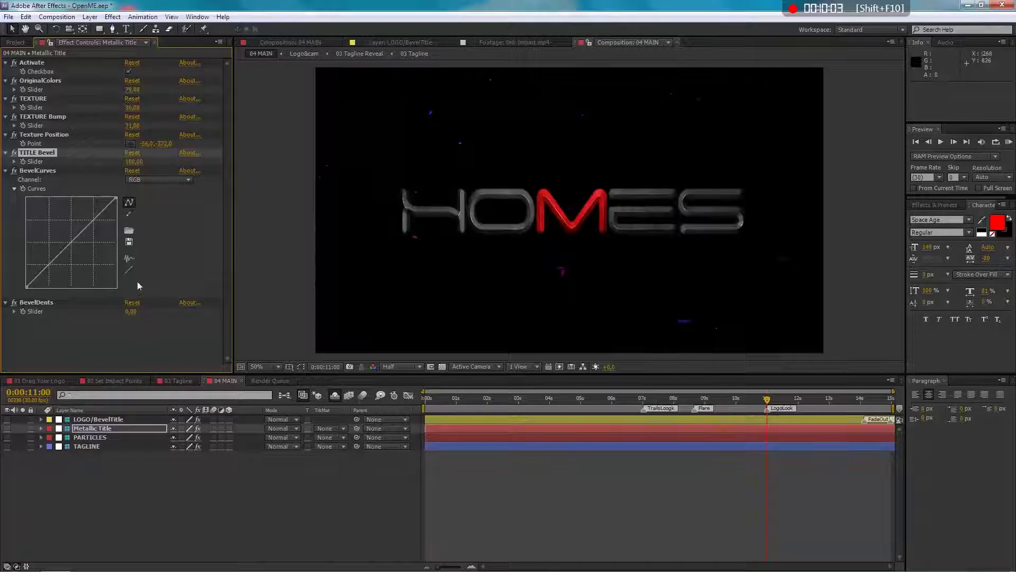
Bend the BevelCurves curve downward through its middle and set the TEXTURE Bump slider to 0
mouse_move(71, 242)
left_mouse_down()
mouse_move(79, 259)
mouse_move(87, 255)
left_mouse_up()
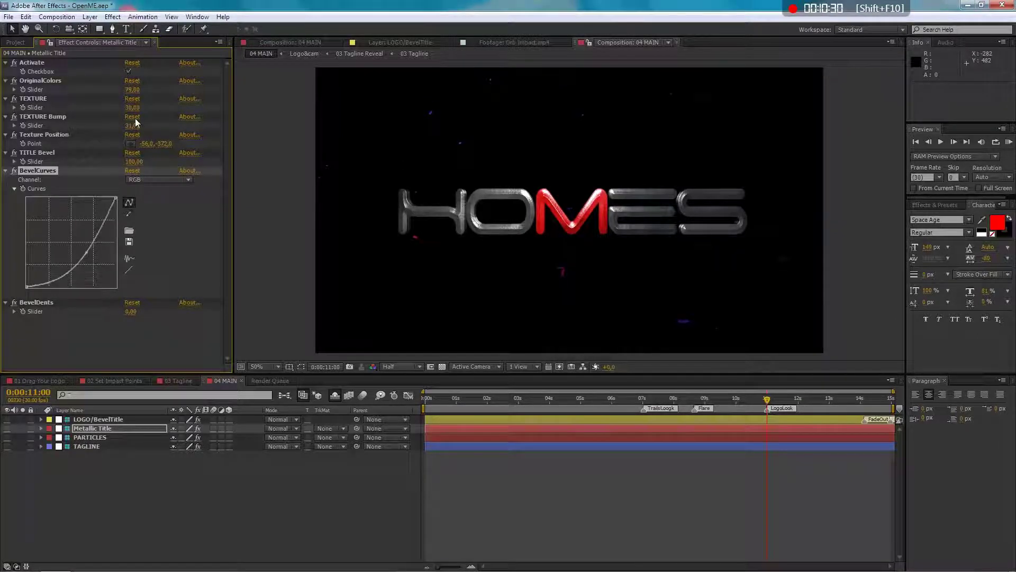
left_click_drag(136, 123, 132, 123)
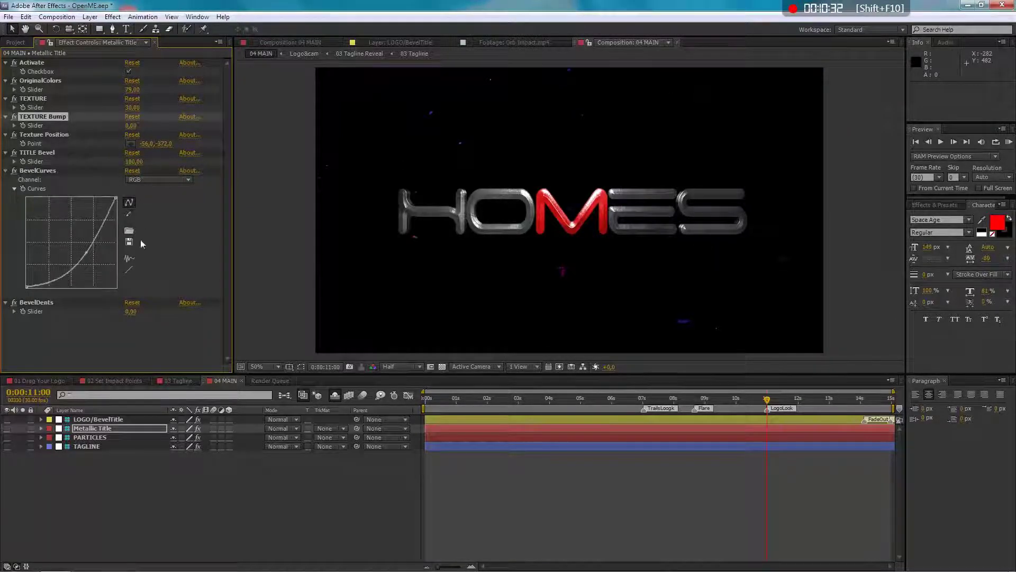
Add dents to the metallic title by setting the BevelDents slider to 153
left_click(132, 312)
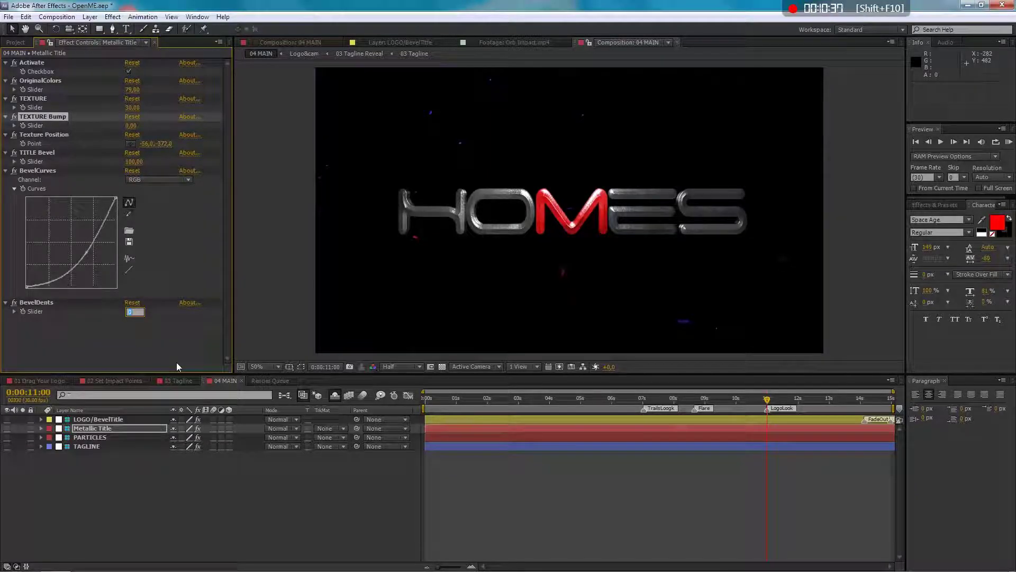
type("41")
key("Return")
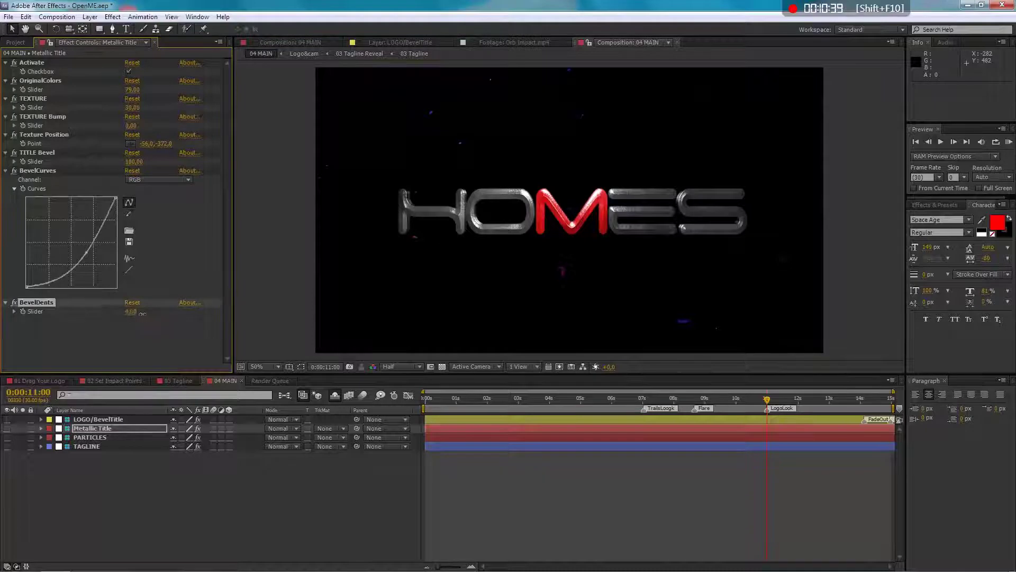
left_click_drag(184, 312, 220, 313)
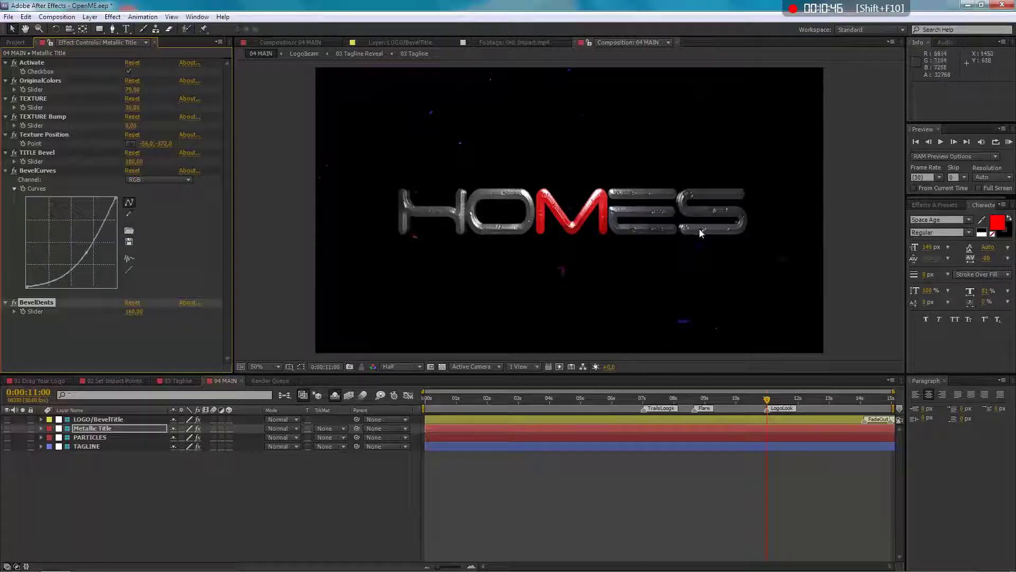
left_click_drag(138, 316, 127, 310)
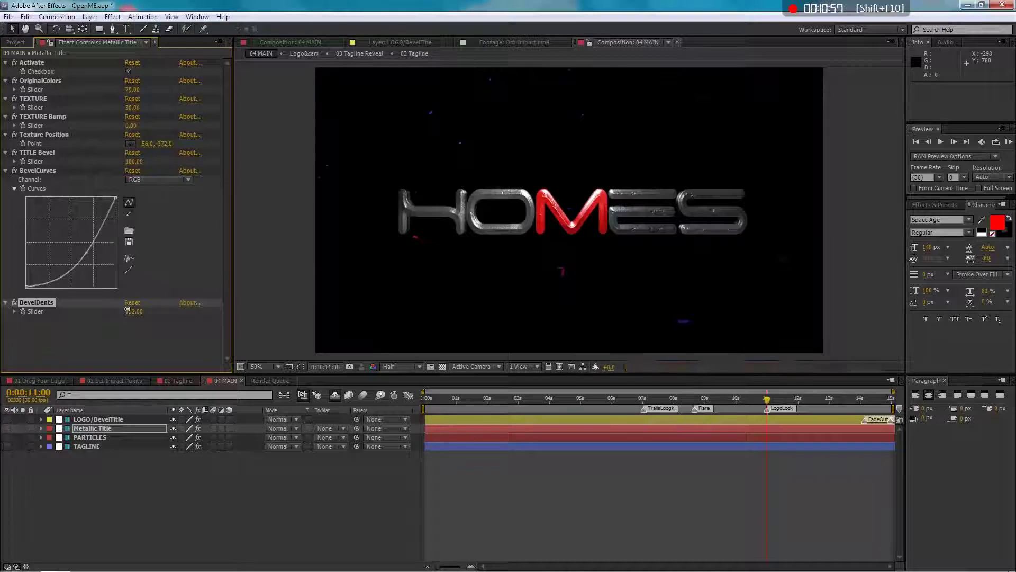
Move the LightPosition point of the LOGO/BevelTitle layer below the title to 14, 330
left_click(103, 419)
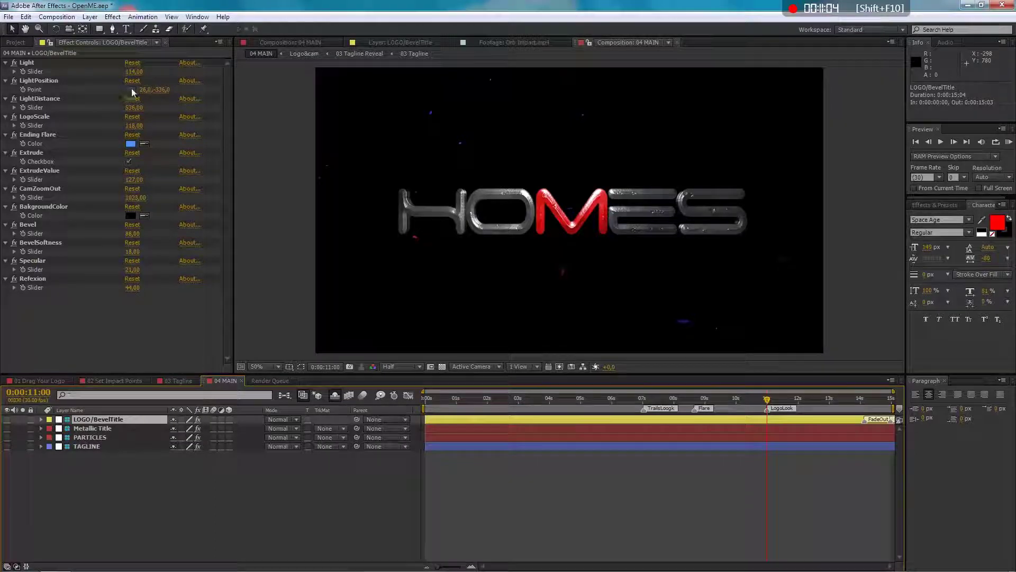
left_click(38, 81)
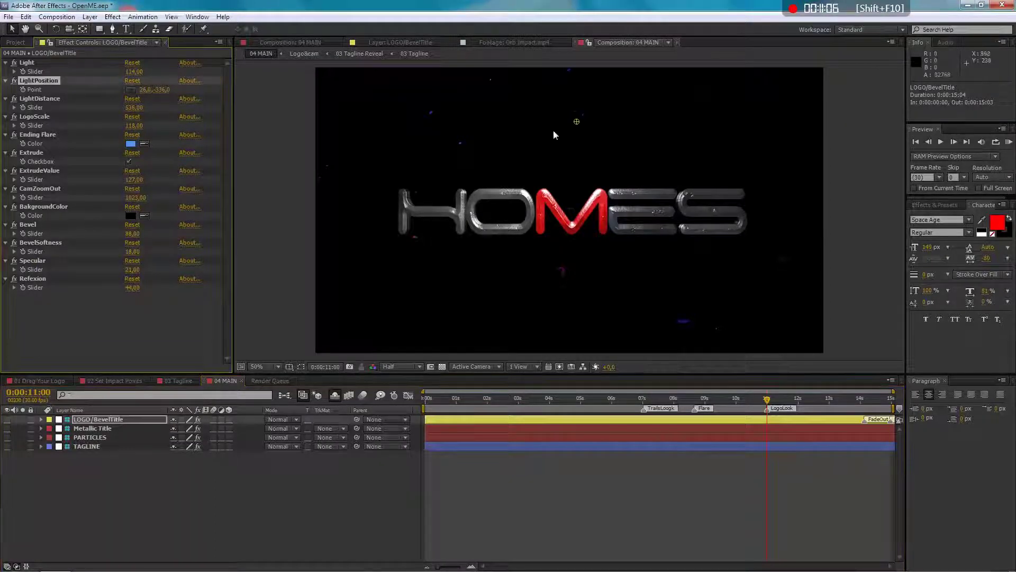
left_click_drag(579, 124, 575, 295)
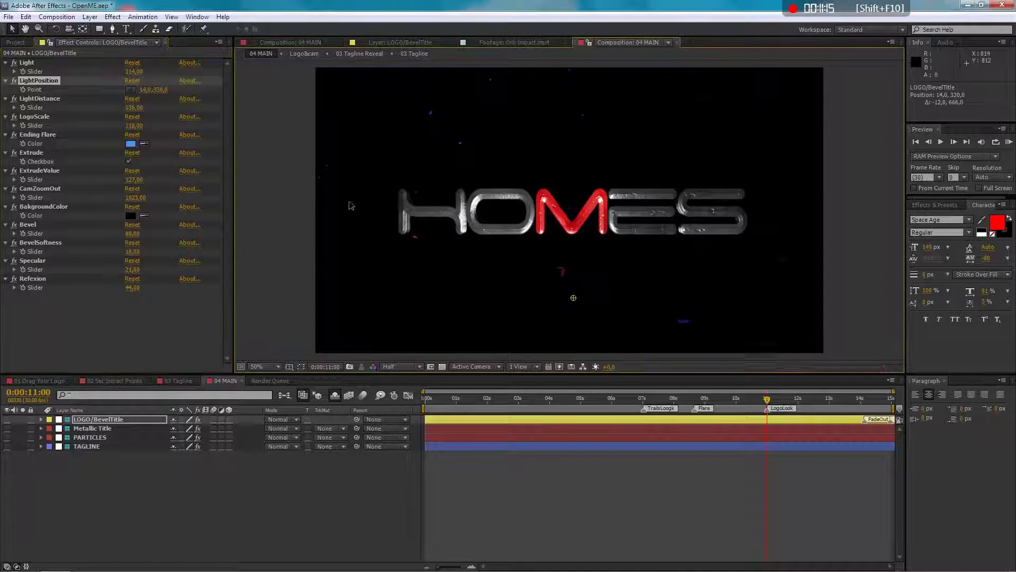
Reduce the LightDistance slider to 249 and move the LightPosition point above the letter S
left_click(131, 107)
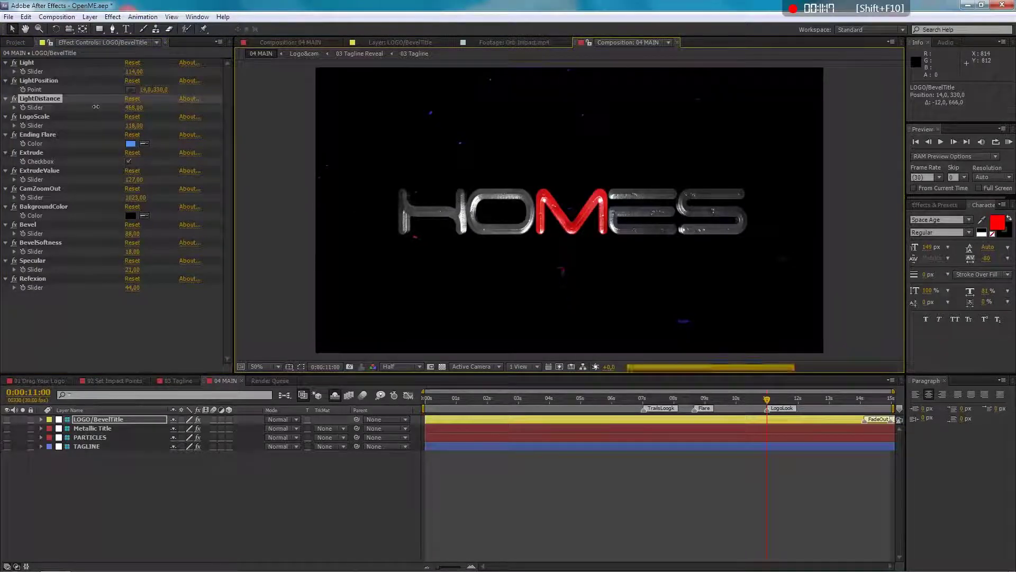
left_click_drag(48, 111, 6, 125)
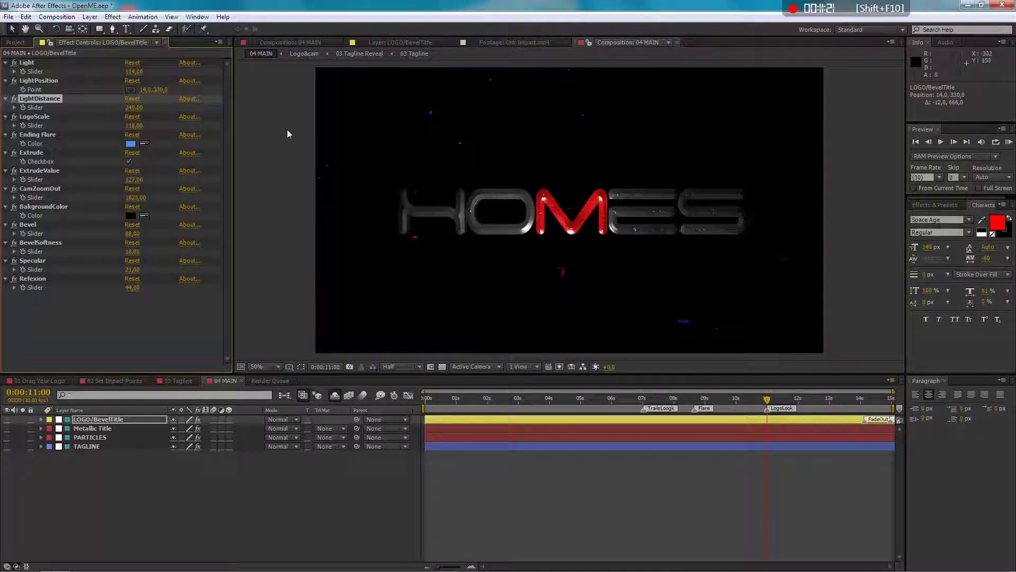
left_click(55, 88)
left_click_drag(575, 297, 698, 144)
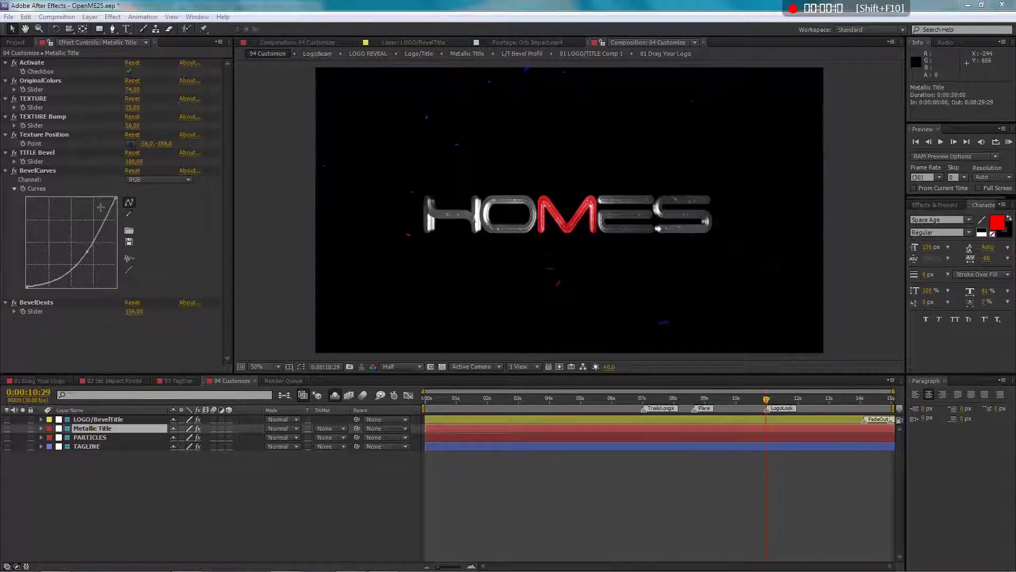
In 04 Customize, reset the Metallic Title's BevelCurves, shape a small bump followed by a flat stretch, and set BevelDents to 0
left_click(132, 171)
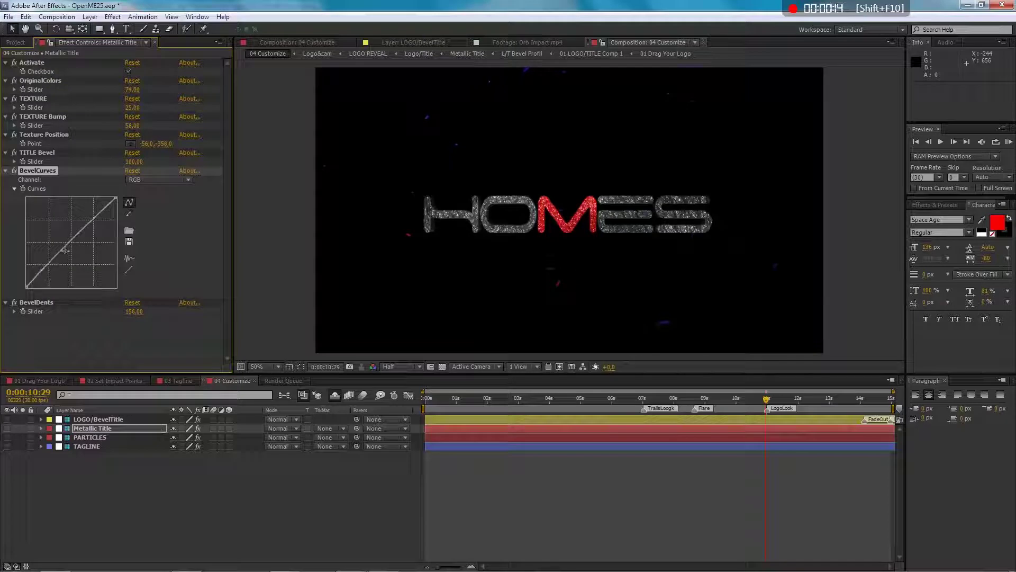
left_click_drag(67, 249, 70, 292)
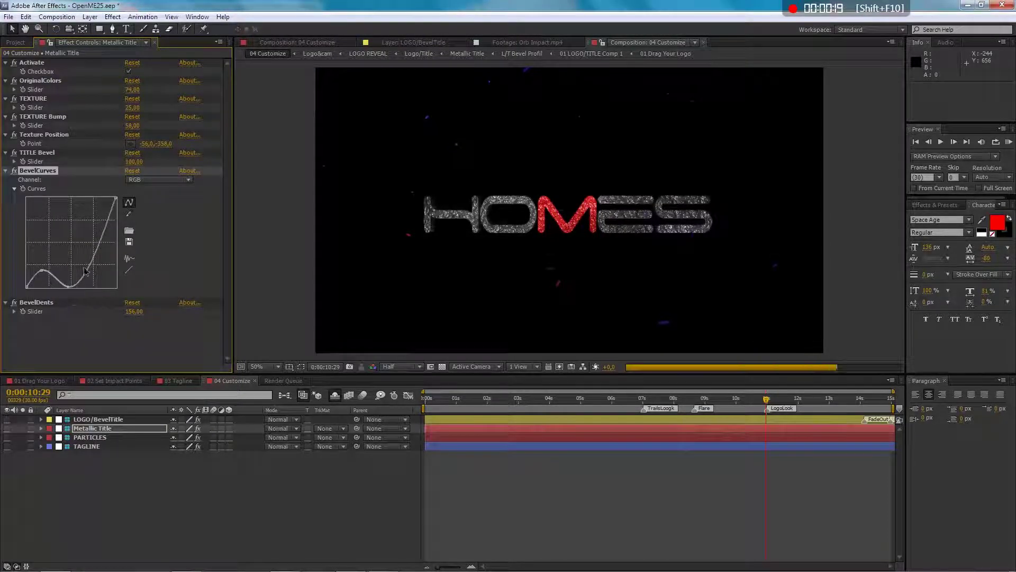
left_click_drag(92, 258, 102, 297)
key("Return")
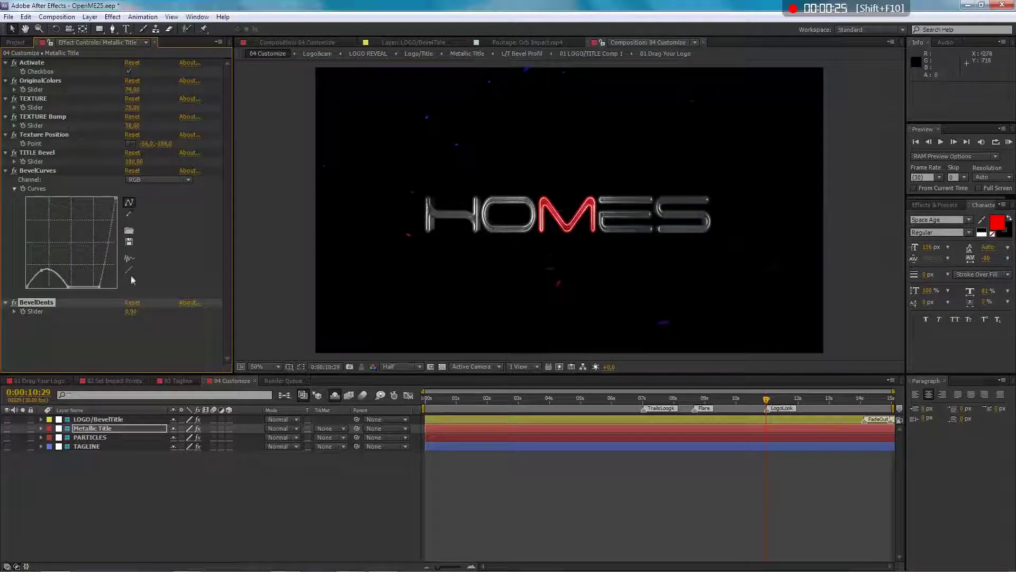
left_click(66, 288)
left_click_drag(68, 289, 48, 286)
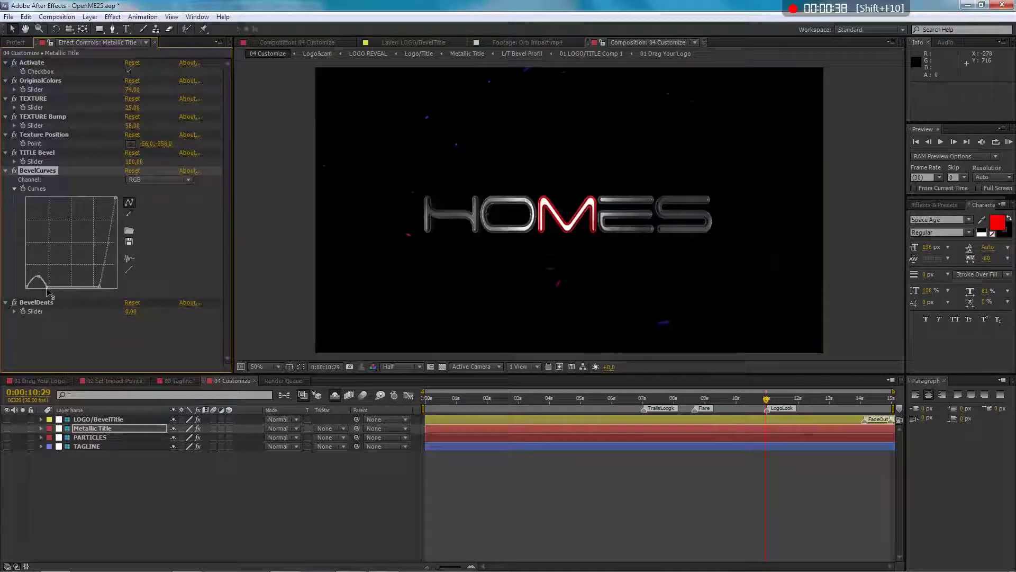
Place the LightPosition point of the LOGO/BevelTitle layer above the letter E at 232, -262
left_click(98, 419)
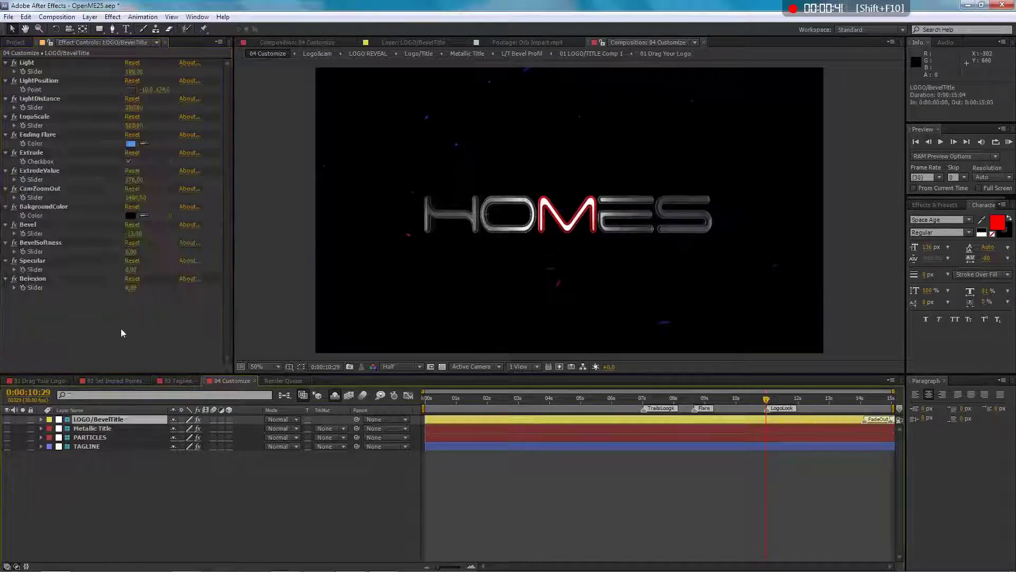
left_click(130, 90)
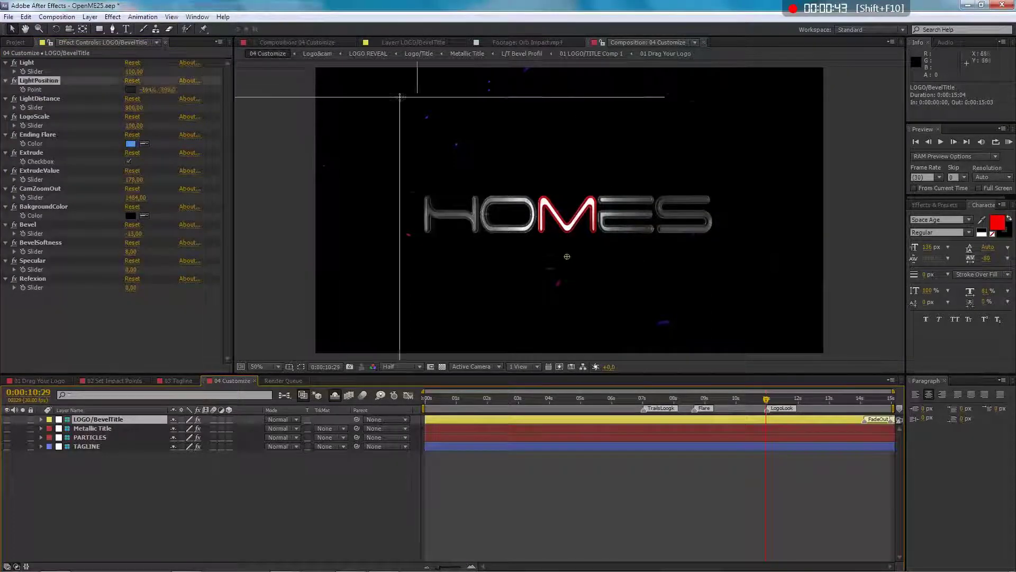
left_click_drag(574, 97, 632, 141)
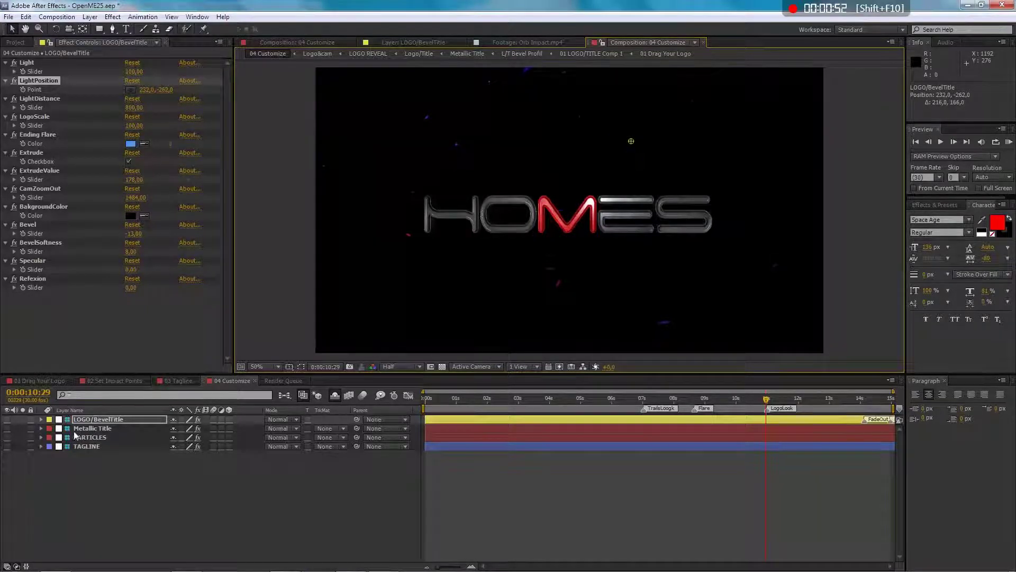
Reset the Metallic Title's BevelCurves, redraw the curve freehand with uneven steps, and reset BevelDents
left_click(95, 428)
left_click_drag(128, 312, 205, 302)
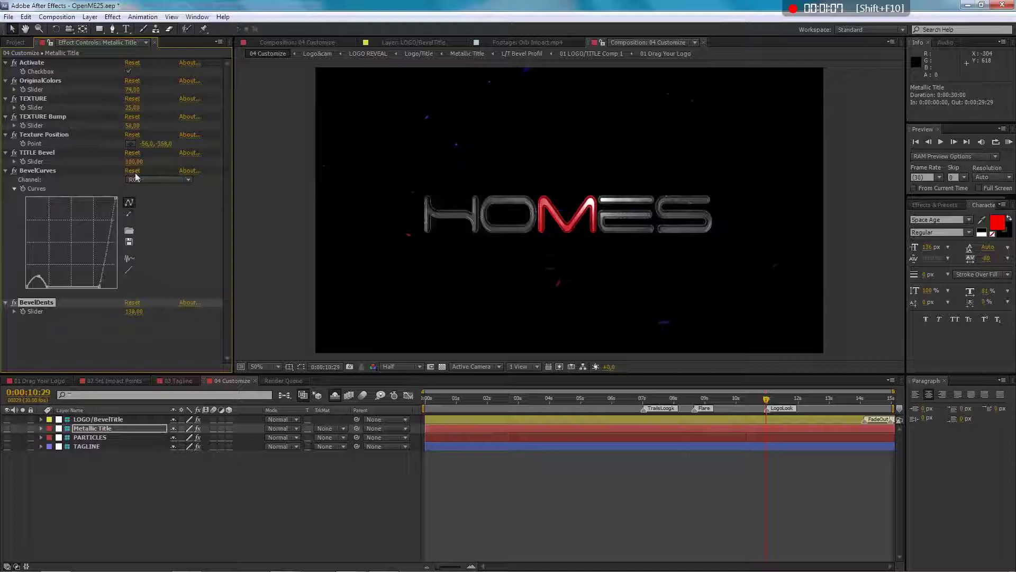
left_click(132, 171)
left_click(129, 213)
mouse_move(102, 210)
left_mouse_down()
mouse_move(76, 218)
mouse_move(59, 255)
mouse_move(33, 280)
left_mouse_up()
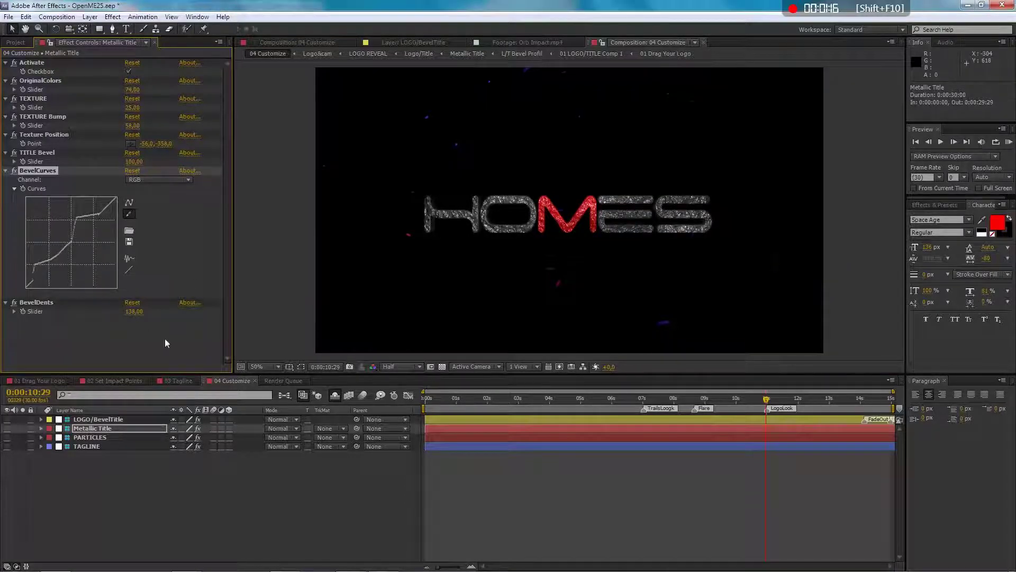
left_click(133, 303)
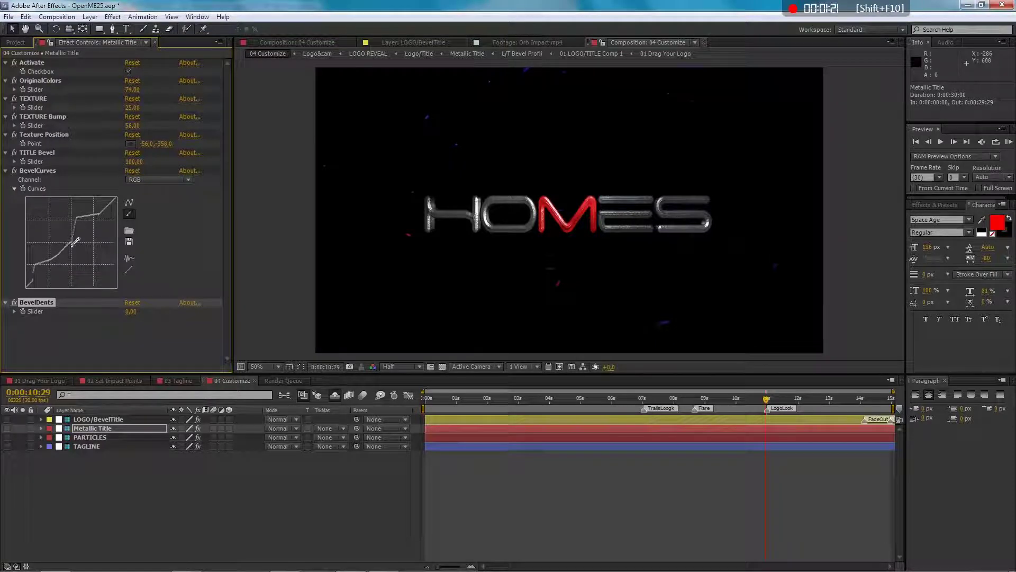
mouse_move(75, 242)
left_mouse_down()
mouse_move(57, 272)
mouse_move(46, 259)
left_mouse_up()
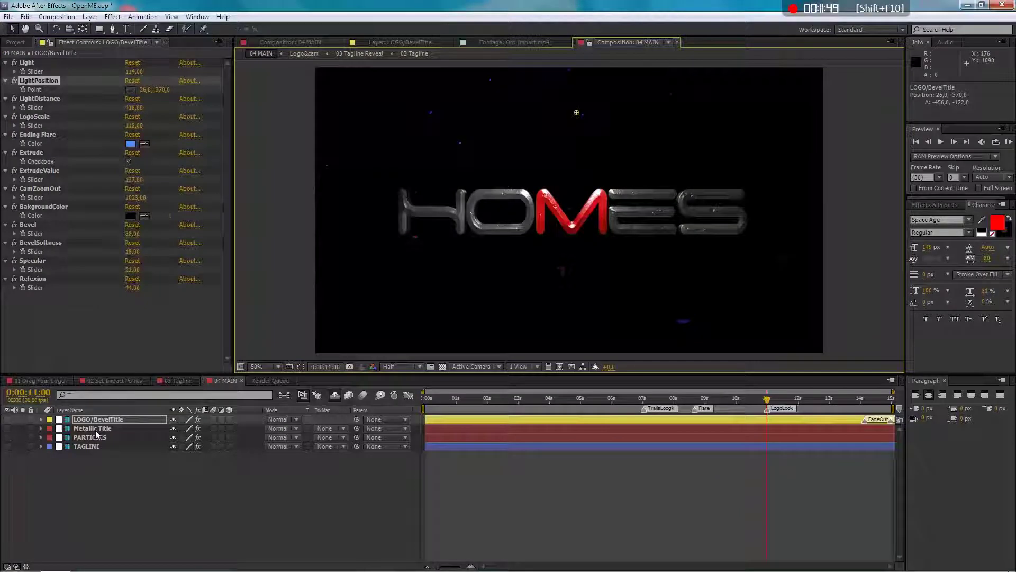
Show the PARTICLES layer's controls and preview the coloured trails at the 0:00:07:00 marker
left_click(96, 428)
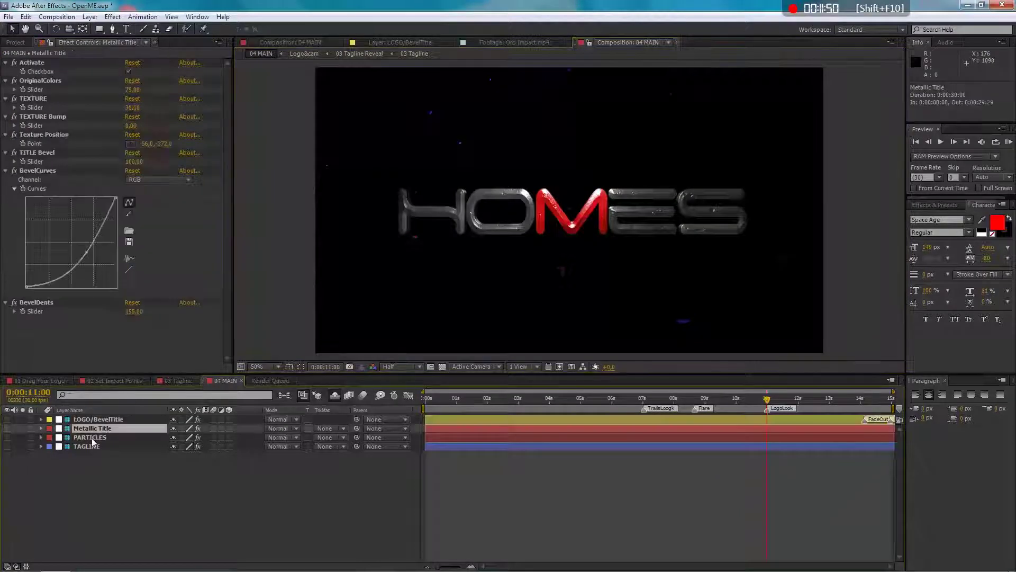
left_click(94, 438)
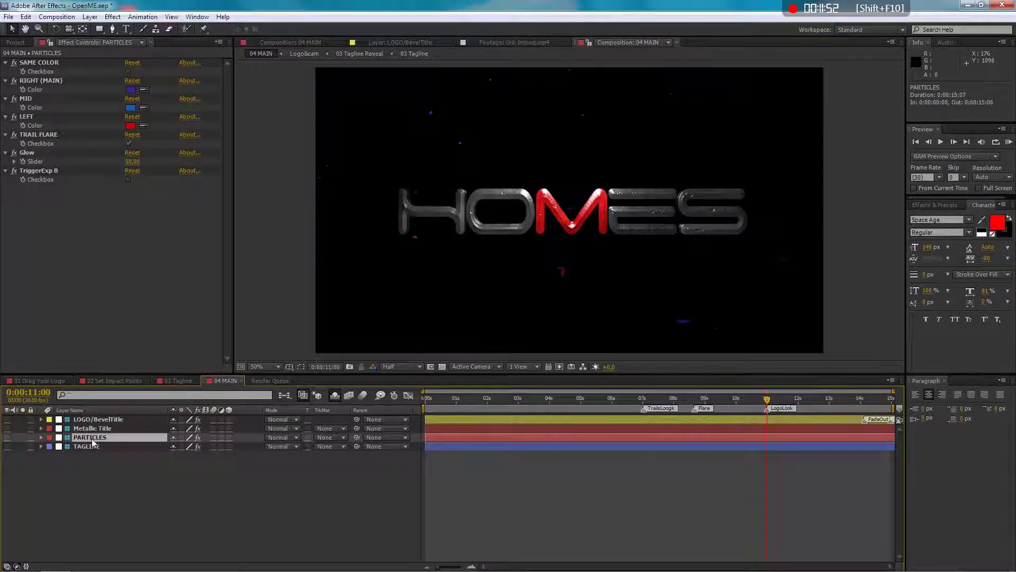
left_click(645, 405)
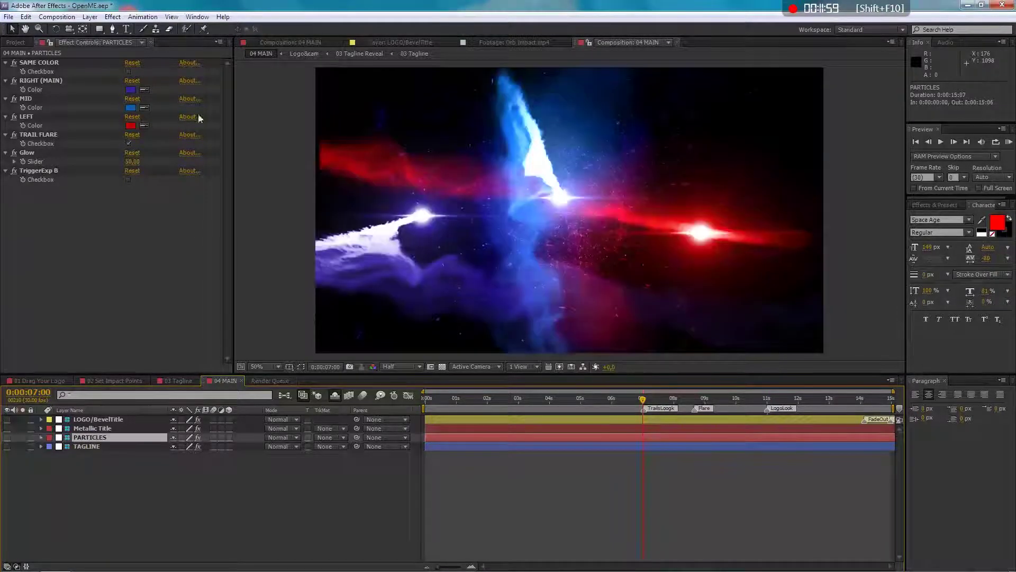
Turn on the particles' SAME COLOR option to compare the trails, and turn it off again
left_click(129, 71)
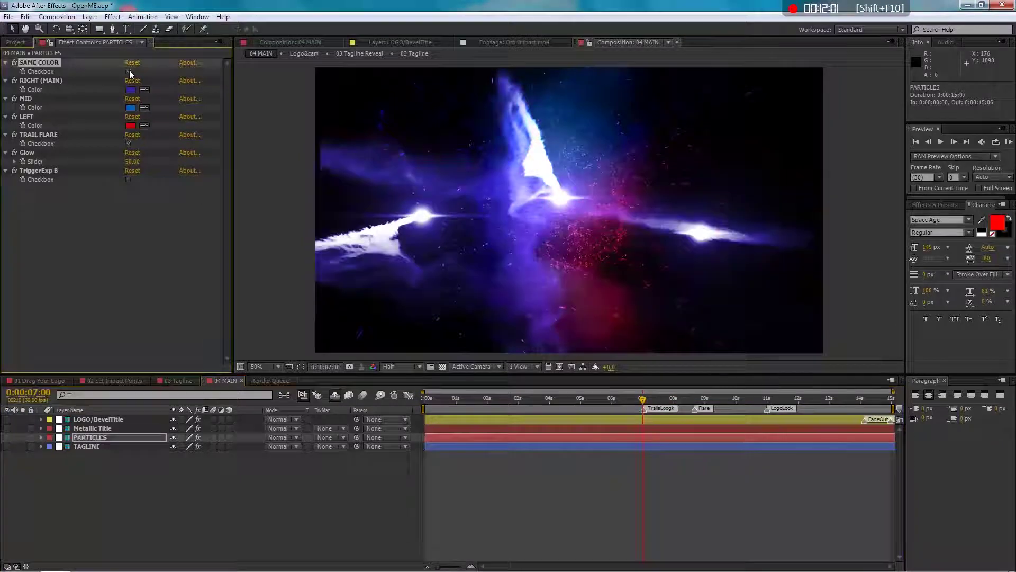
left_click(40, 82)
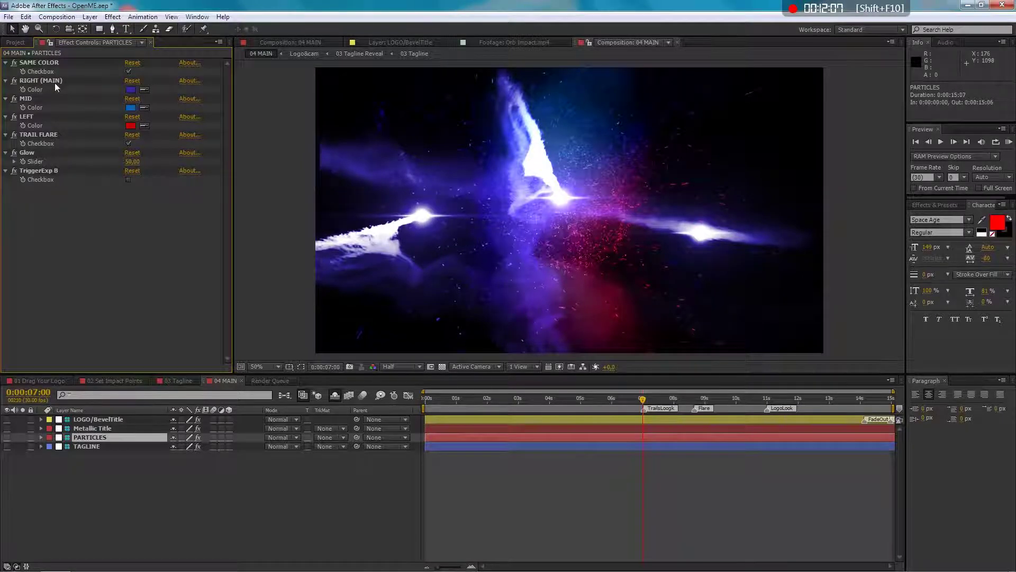
left_click(127, 72)
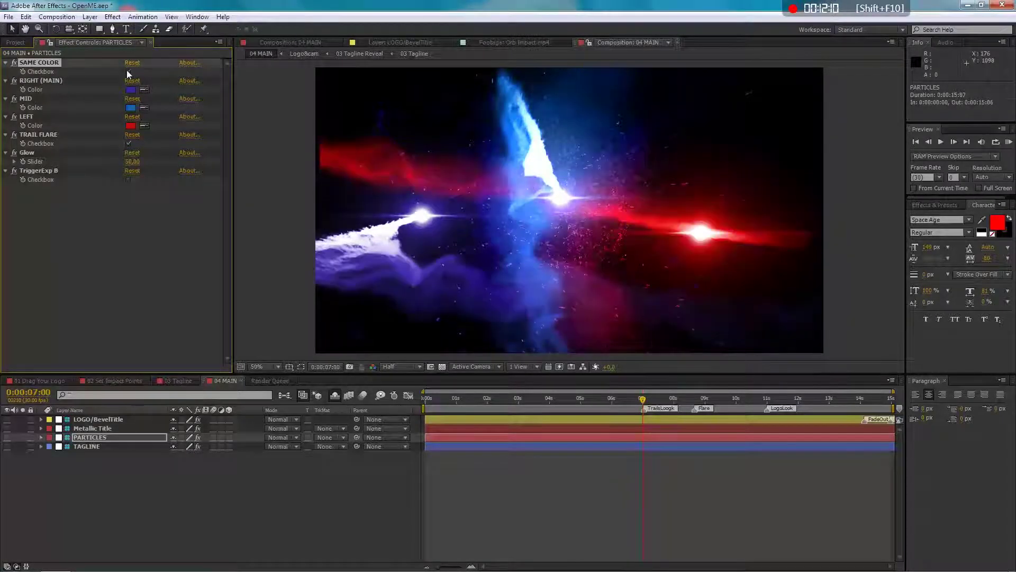
Change the PARTICLES layer's MID color to a dark yellow with hue 54°, saturation 87% and brightness 58%
left_click(130, 107)
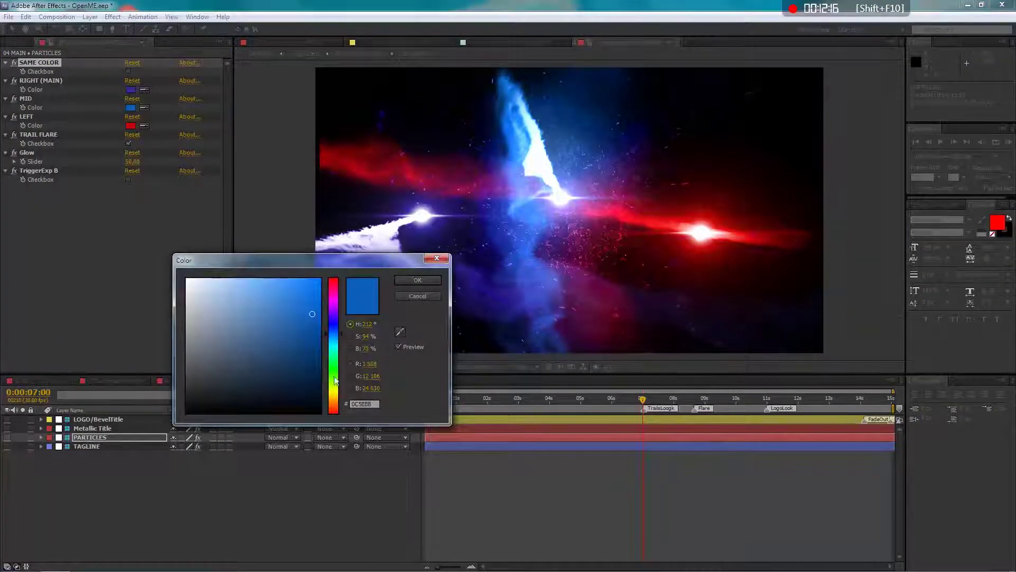
left_click(335, 399)
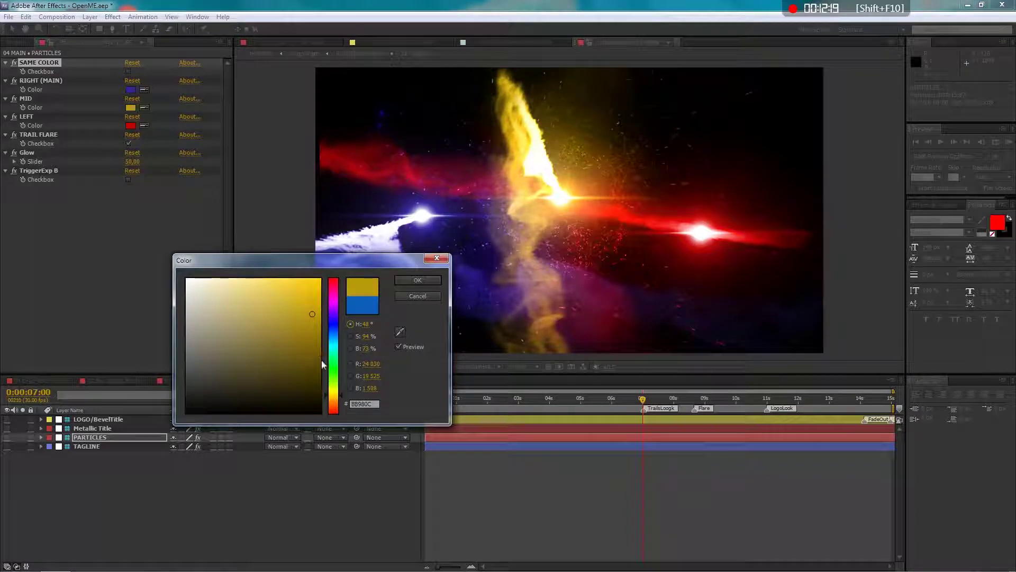
left_click(334, 398)
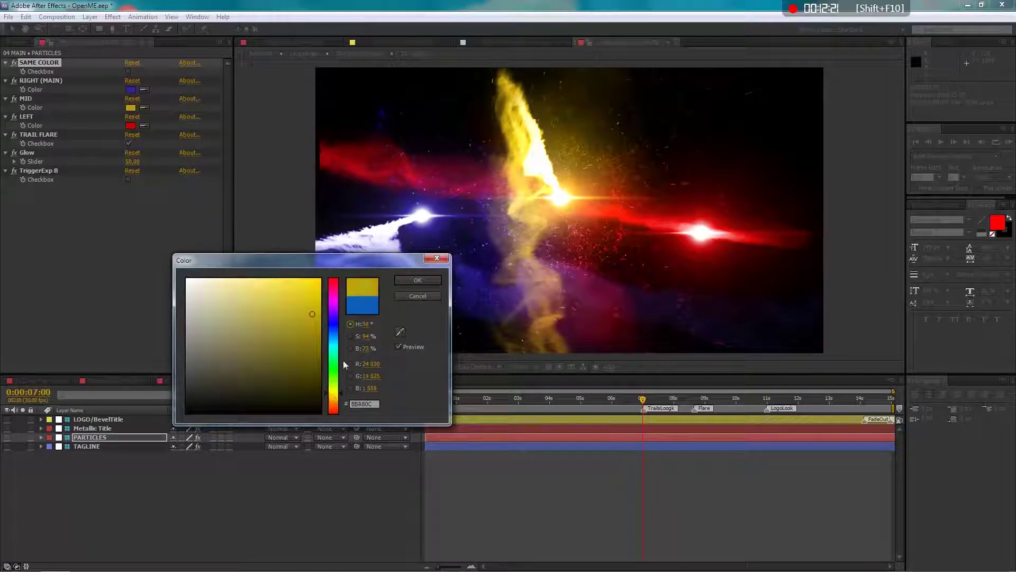
mouse_move(313, 316)
left_mouse_down()
mouse_move(187, 275)
mouse_move(300, 323)
mouse_move(308, 345)
mouse_move(302, 333)
left_mouse_up()
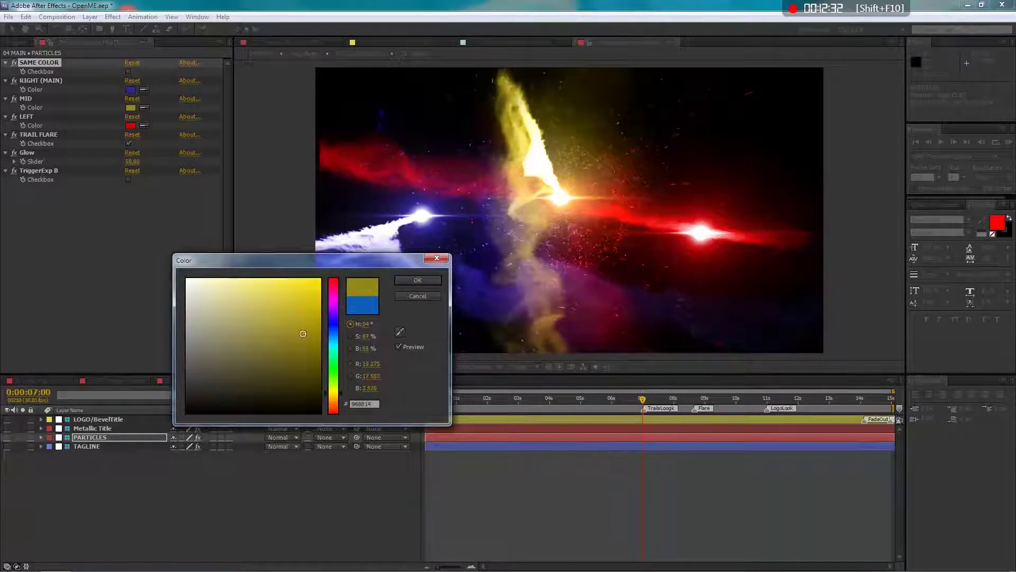
left_click(425, 296)
Change the PARTICLES layer's LEFT color to magenta C703C0
left_click(130, 126)
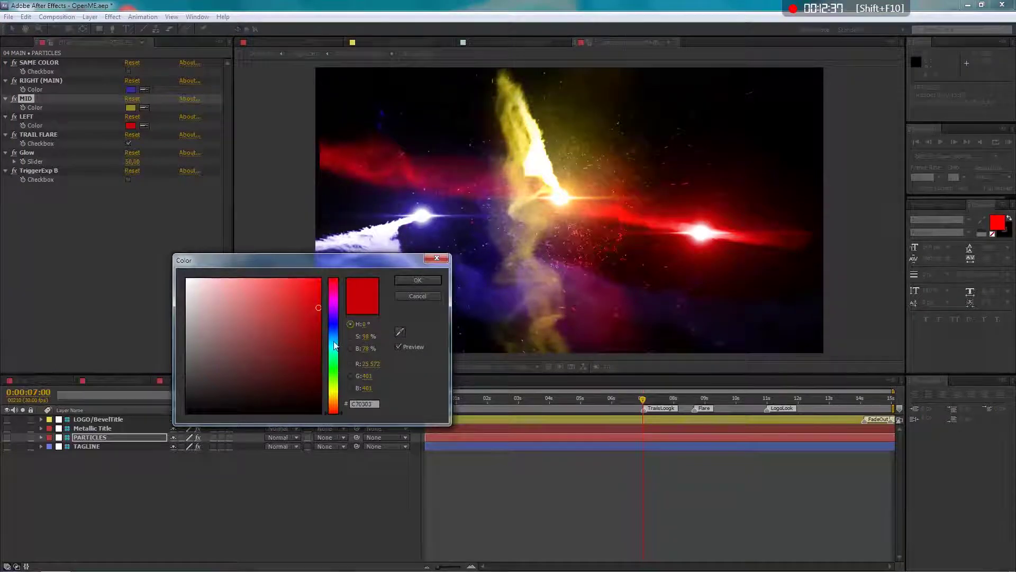
left_click_drag(337, 377, 335, 305)
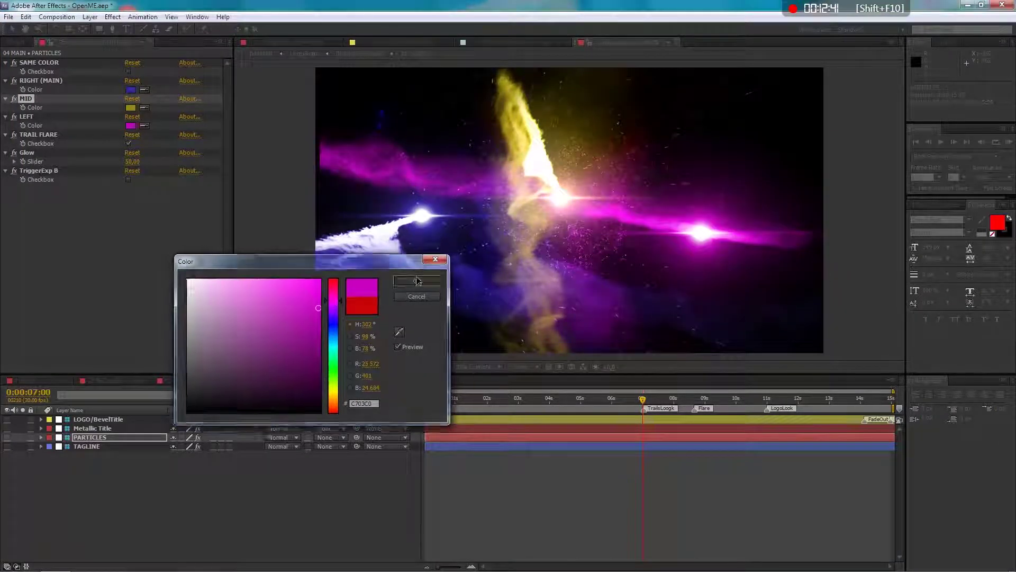
left_click(418, 280)
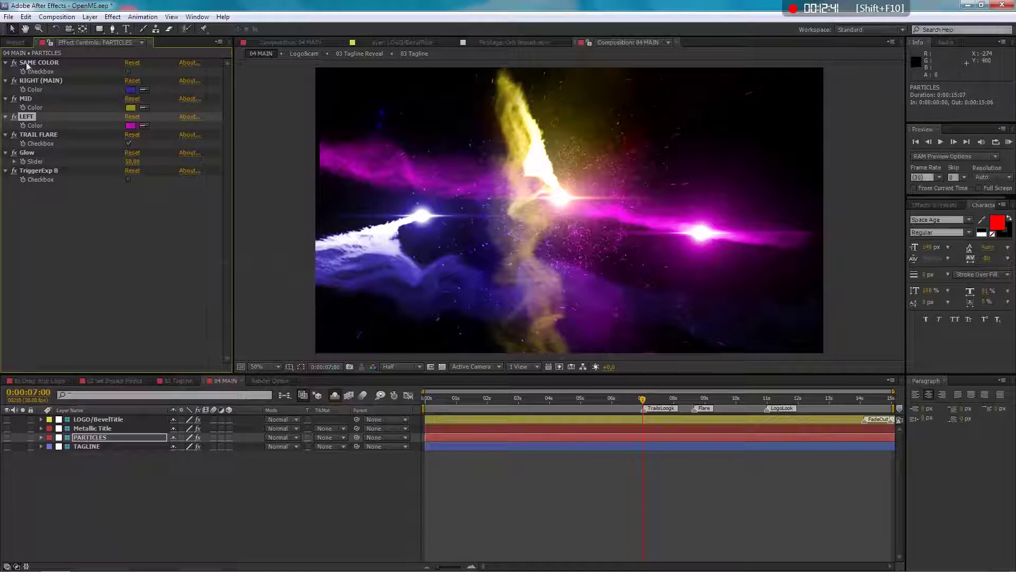
Toggle the particles' TRAIL FLARE option off and on to compare the trail heads, leaving it on
left_click(60, 135)
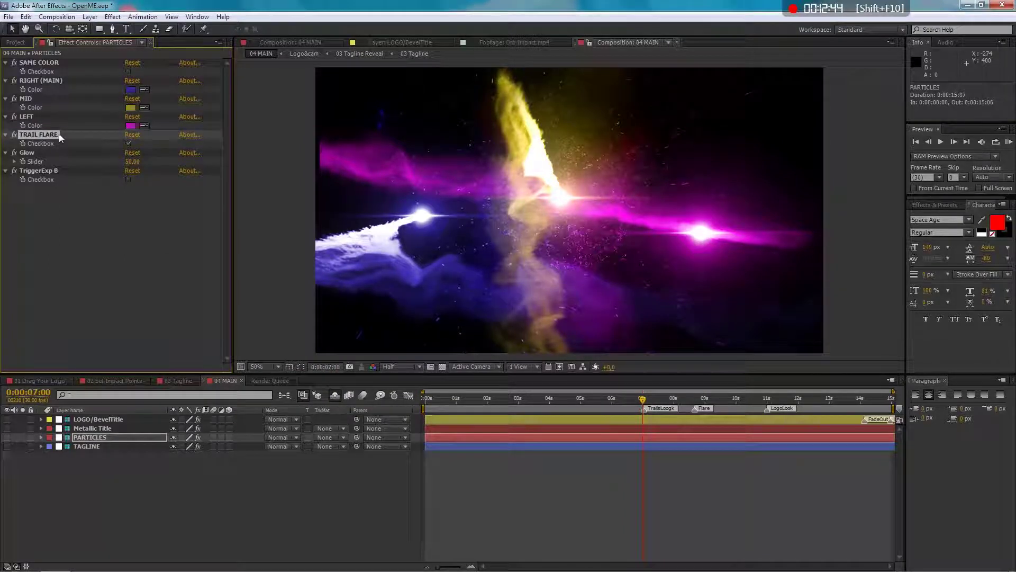
left_click(129, 143)
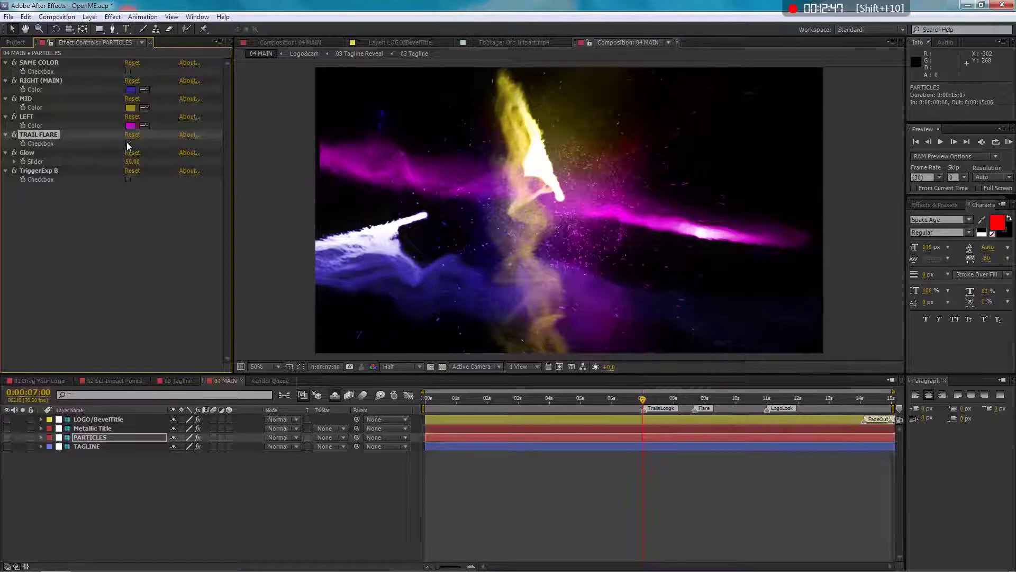
left_click(127, 143)
left_click(127, 142)
left_click(127, 143)
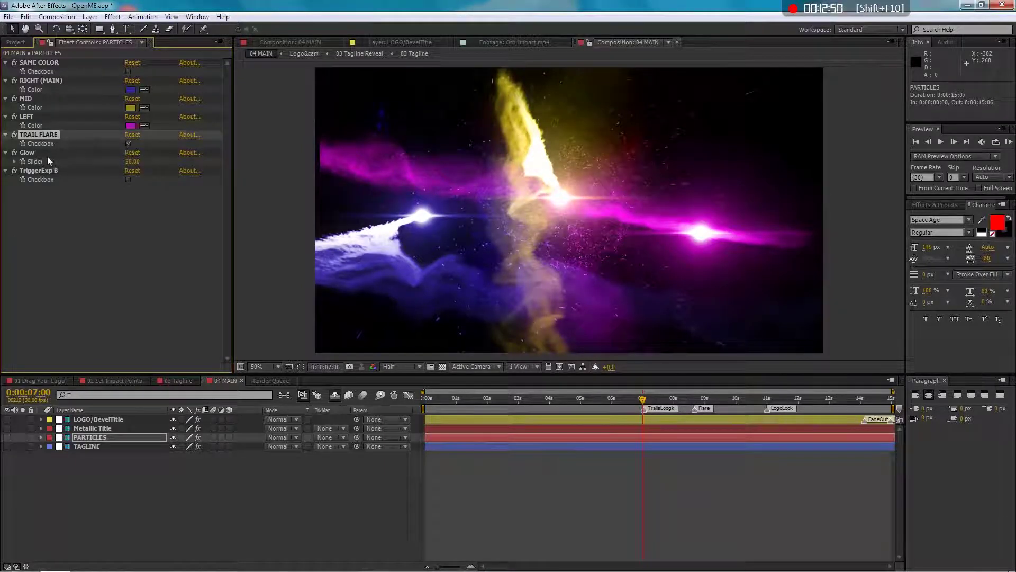
Raise the Glow slider of the PARTICLES layer
left_click(90, 155)
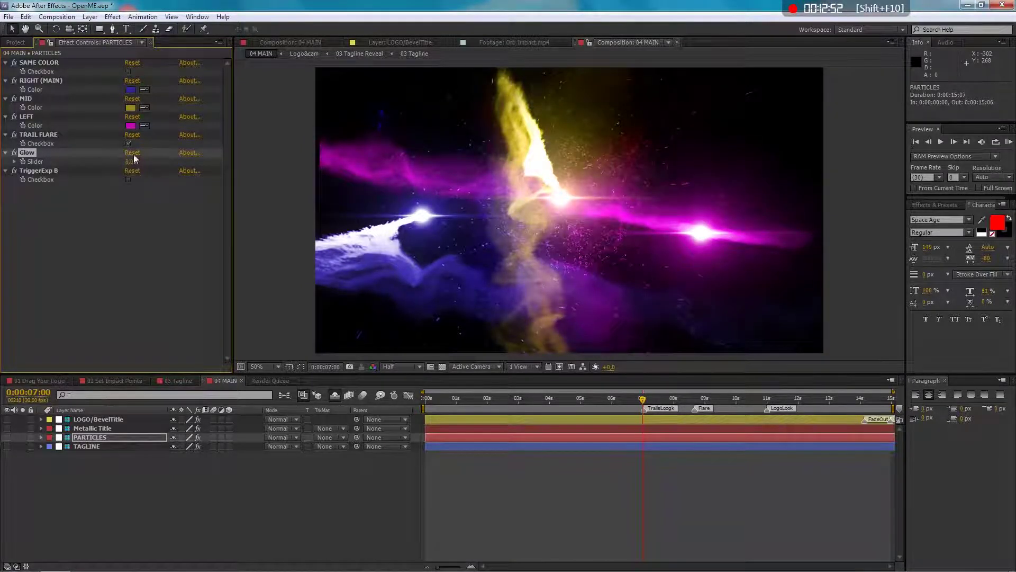
left_click_drag(133, 162, 189, 161)
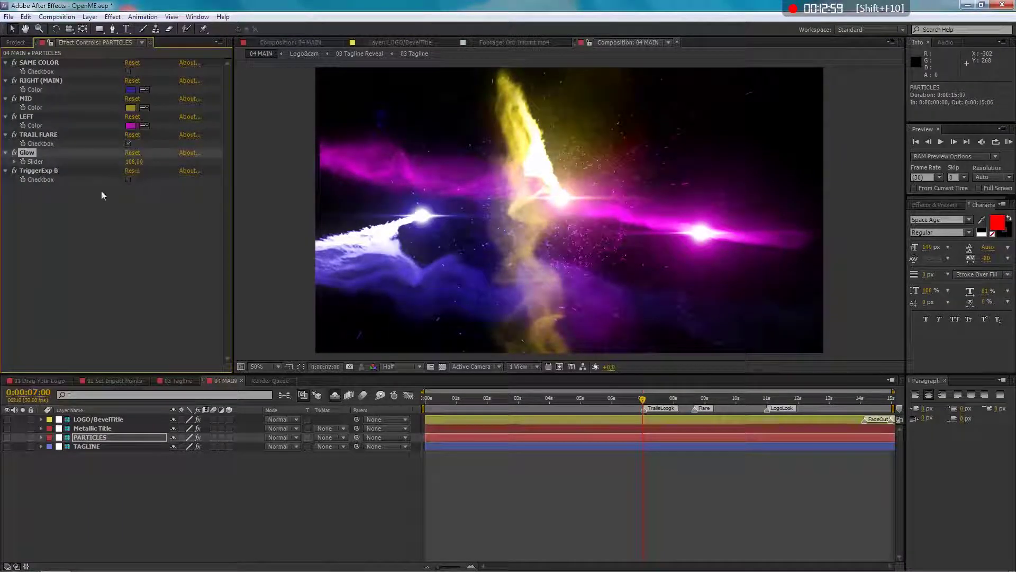
Preview the explosion at 0:00:02:10, enable TriggerExp B, and preview the opening from the start to 0:00:02:12
left_click(47, 170)
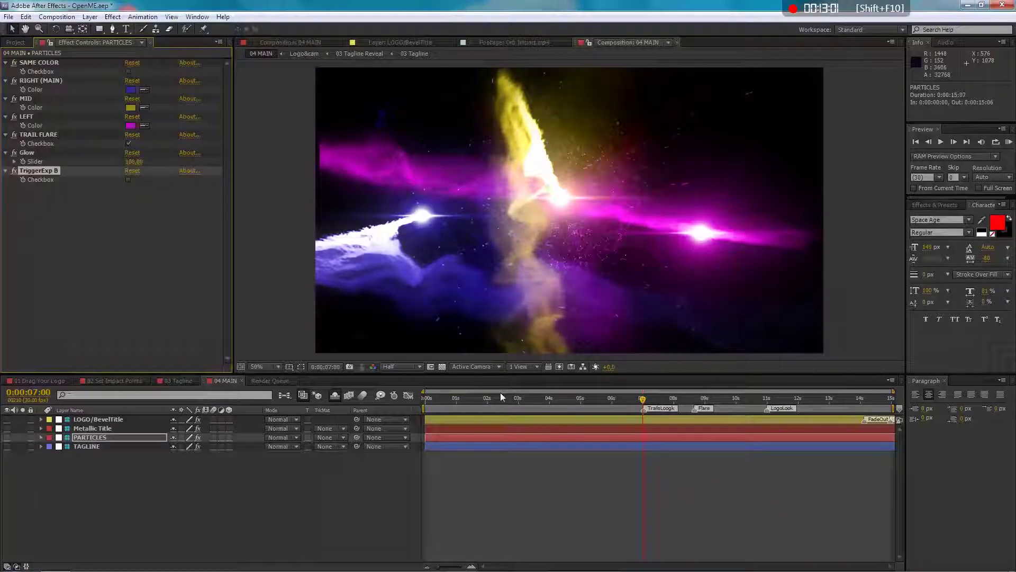
mouse_move(492, 402)
left_mouse_down()
mouse_move(430, 393)
mouse_move(545, 397)
mouse_move(498, 402)
left_mouse_up()
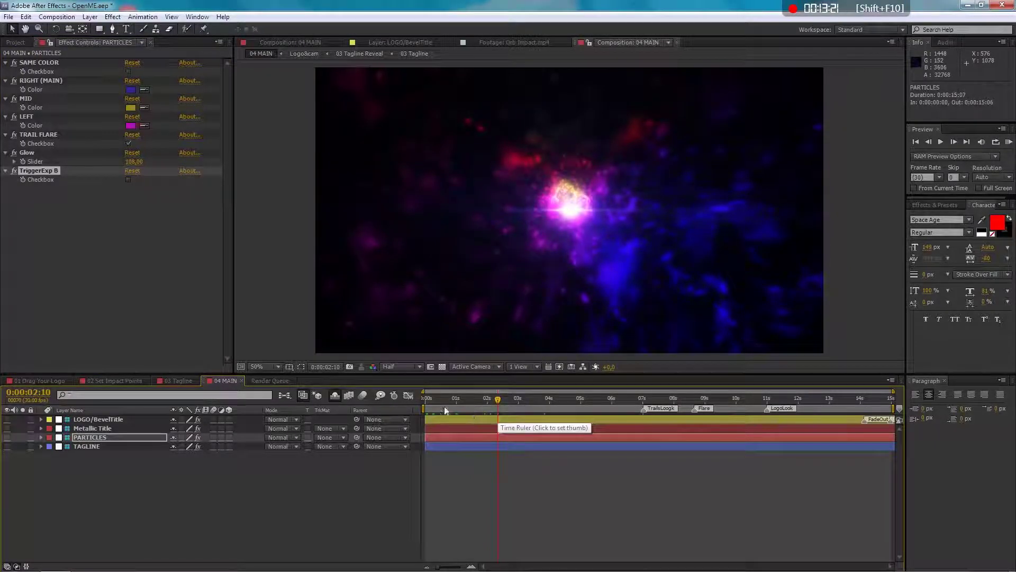
left_click(128, 180)
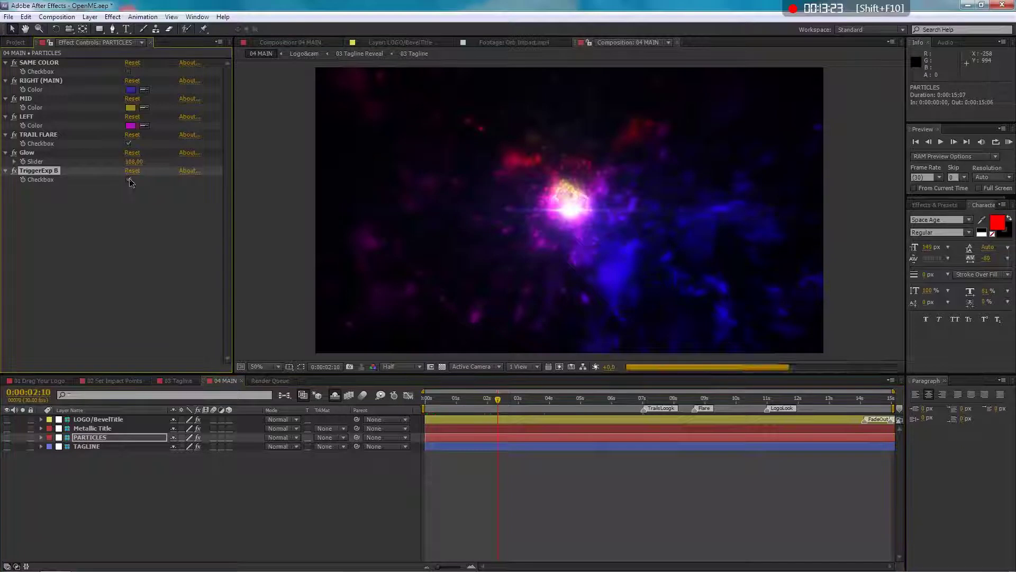
left_click(426, 409)
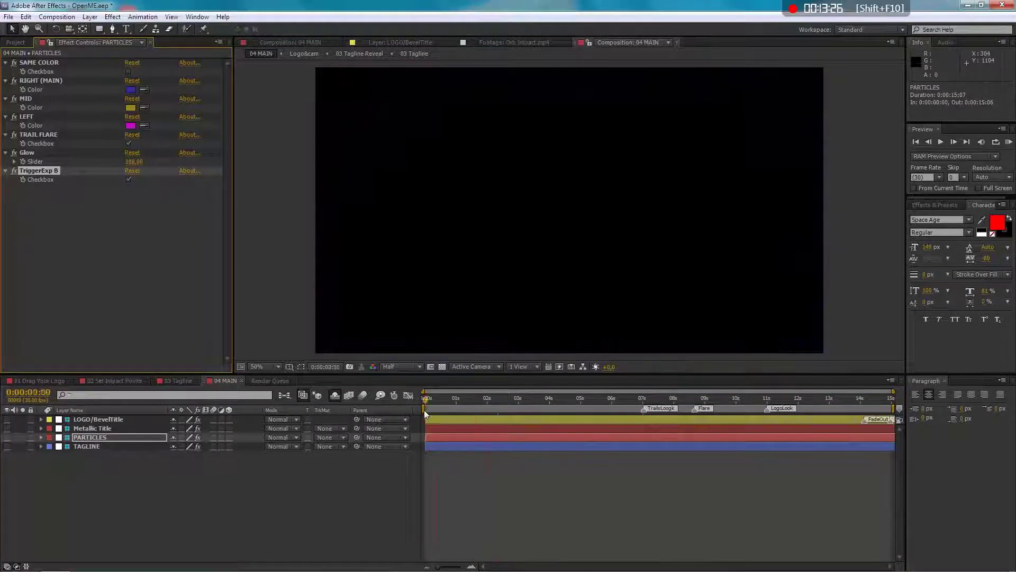
left_click_drag(439, 410, 501, 422)
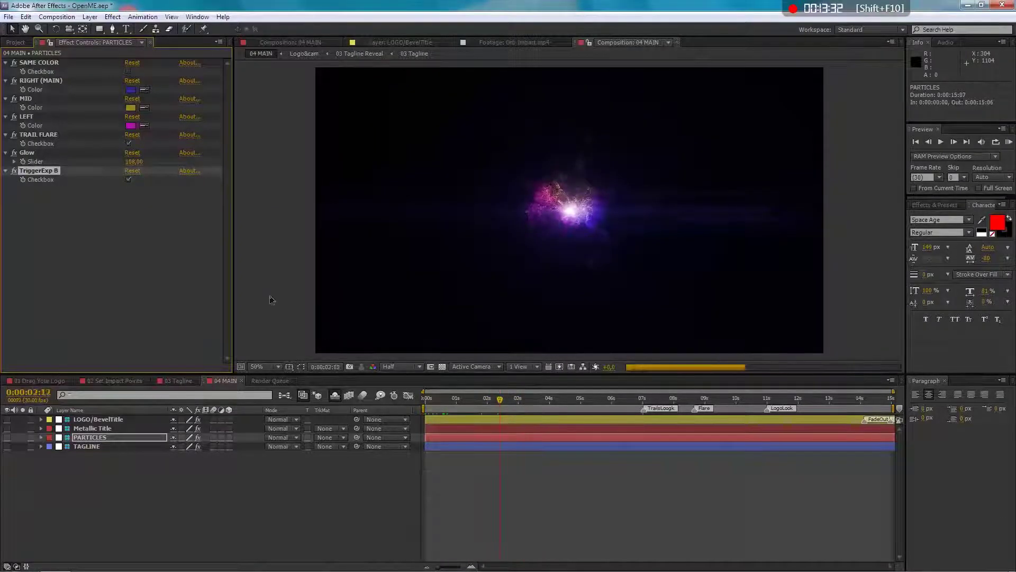
Compare the explosion with TriggerExp B off up to 0:00:02:28 and on again up to 0:00:03:02
left_click(128, 180)
left_click_drag(428, 398, 516, 405)
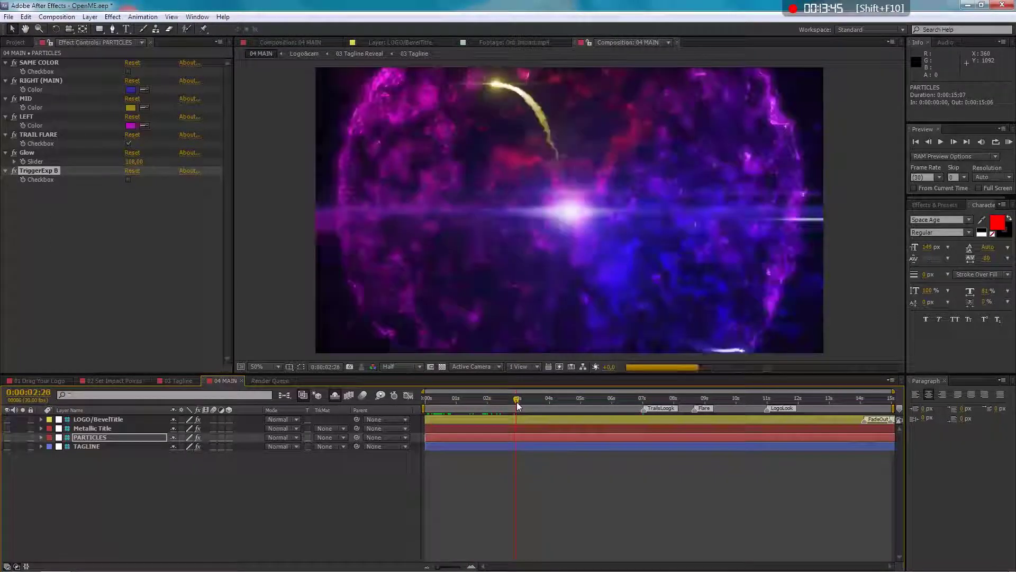
left_click(128, 180)
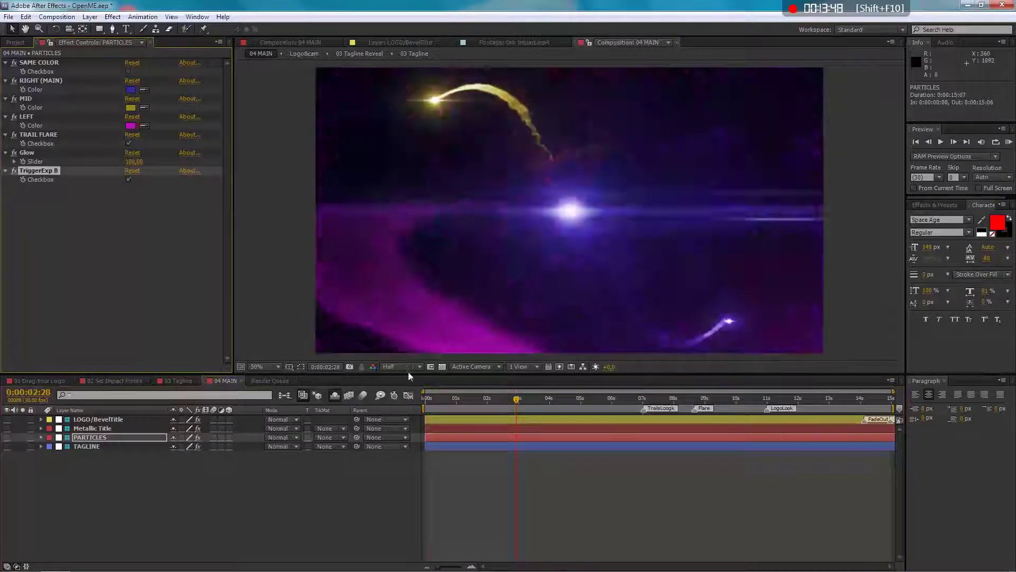
left_click_drag(430, 401, 521, 396)
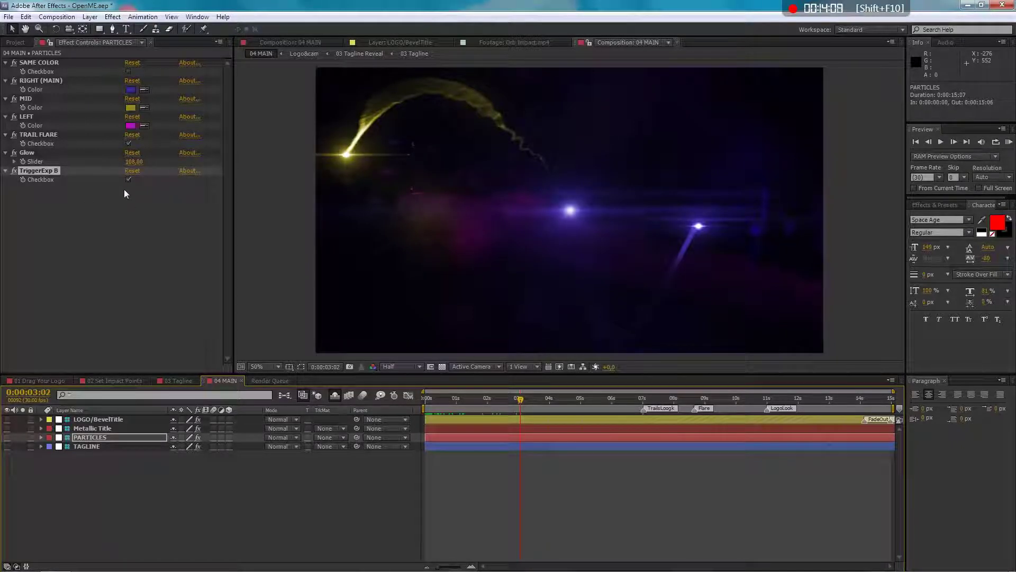
Activate the tagline in the TAGLINE layer's controls, viewing the title at 0:00:12:13
left_click(88, 449)
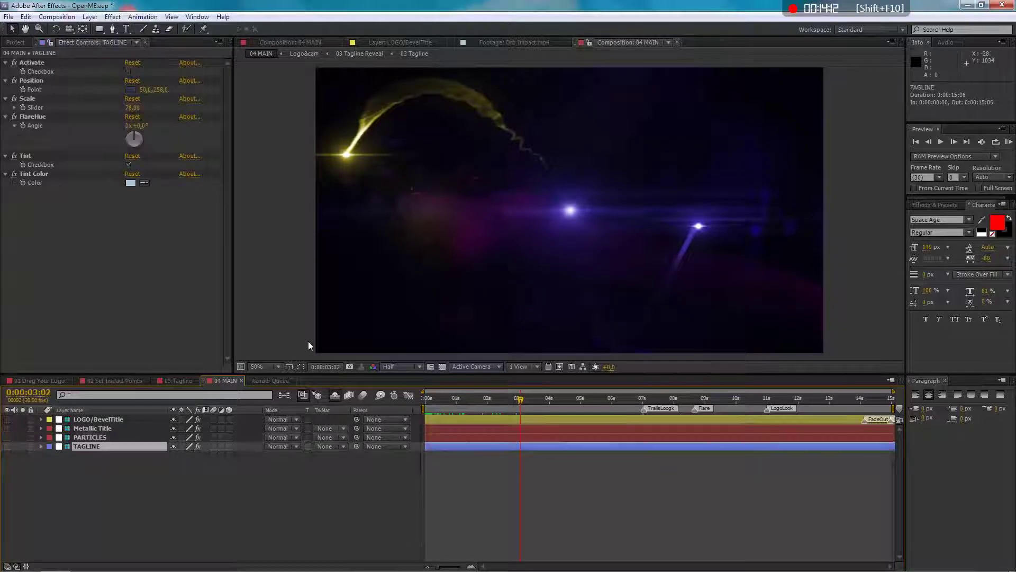
left_click(812, 399)
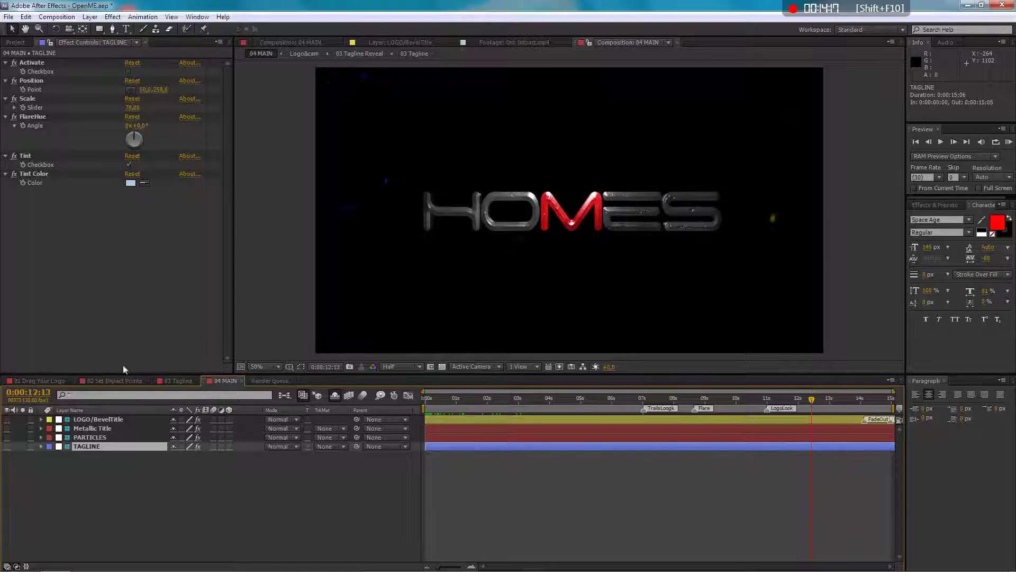
left_click(129, 71)
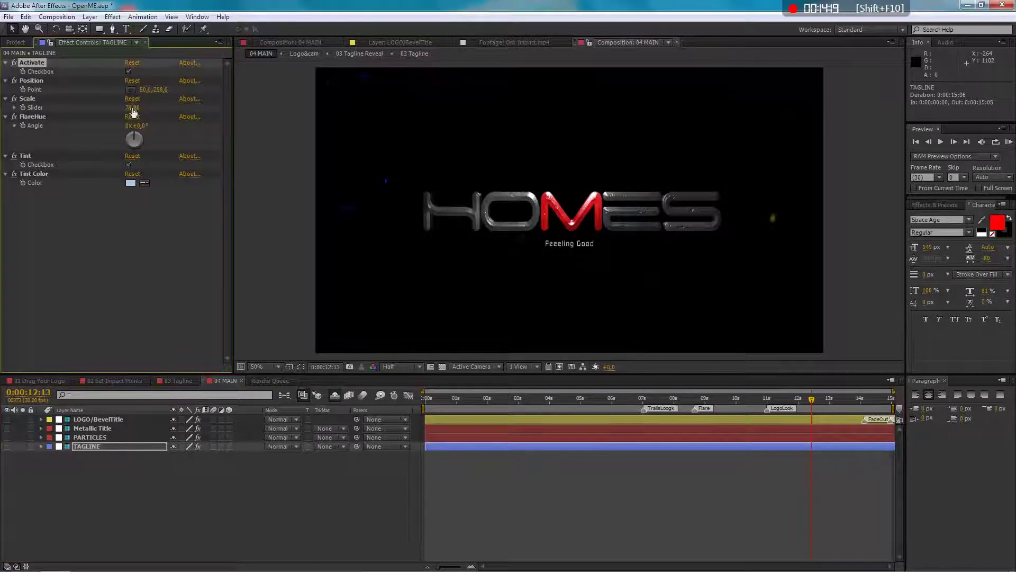
Move the tagline beneath the letter S at position 798, 243 and reduce its Scale slider
left_click(131, 90)
left_click_drag(580, 286, 783, 275)
left_click_drag(127, 105, 136, 129)
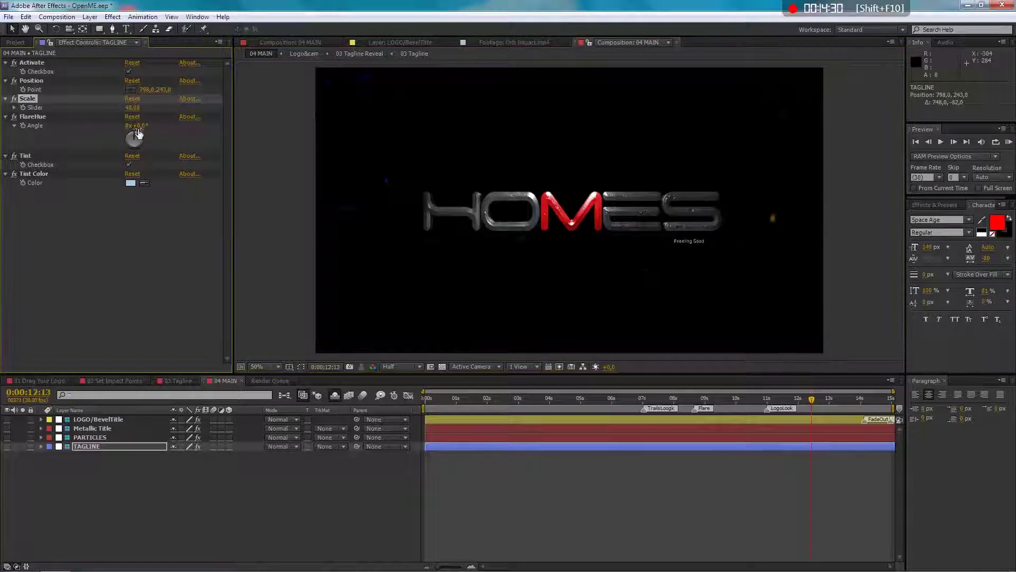
Preview the tagline flare at 0:00:10:10 and rotate its FlareHue angle to a yellow-green
left_click_drag(789, 398, 729, 408)
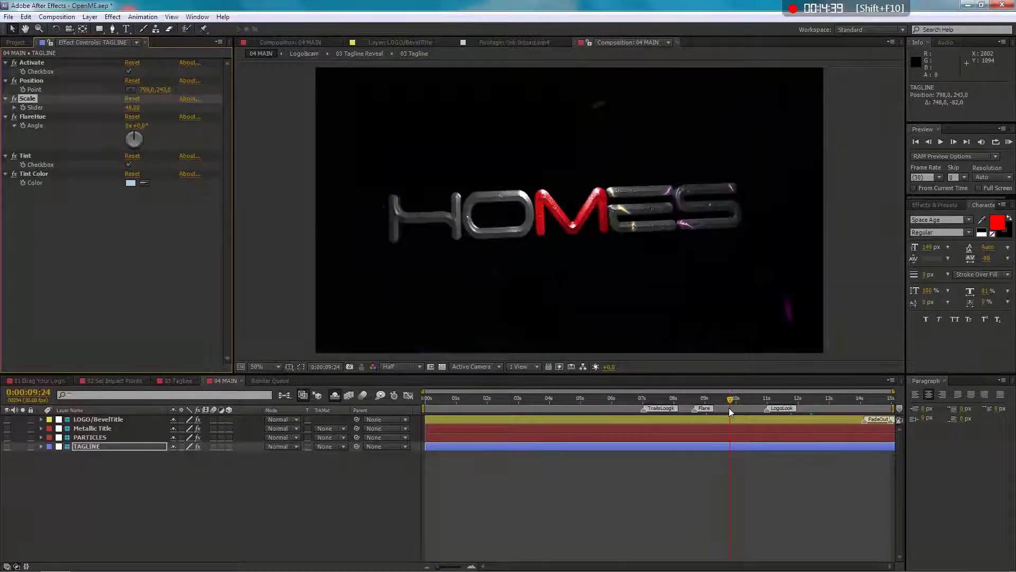
mouse_move(729, 408)
left_mouse_down()
mouse_move(755, 408)
mouse_move(746, 409)
left_mouse_up()
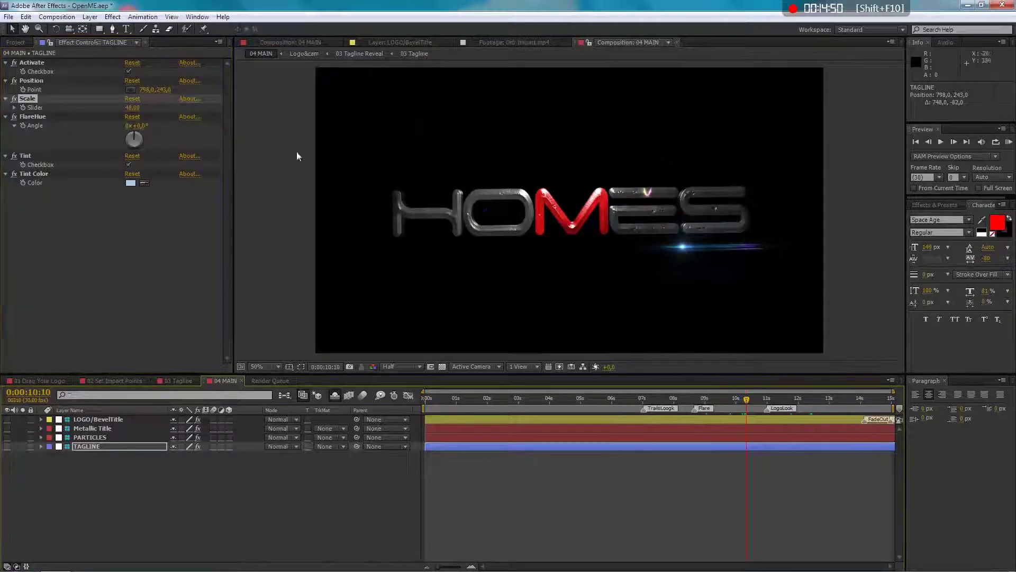
left_click_drag(133, 136, 106, 152)
left_click_drag(42, 158, 145, 168)
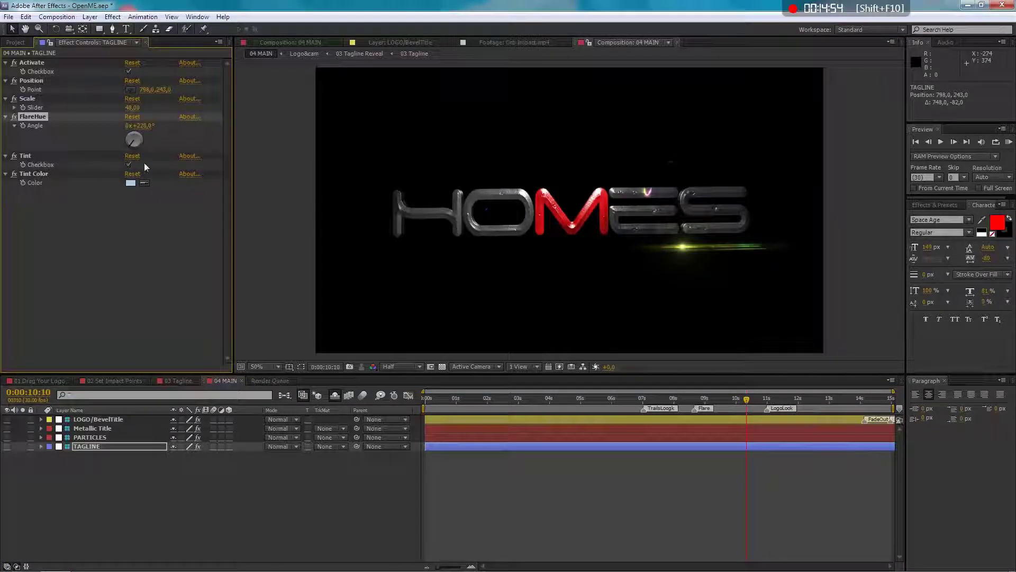
At 0:00:13:17, enlarge the tagline to a Scale of 94 and toggle its Tint off and back on
left_click(847, 402)
left_click_drag(130, 107, 151, 108)
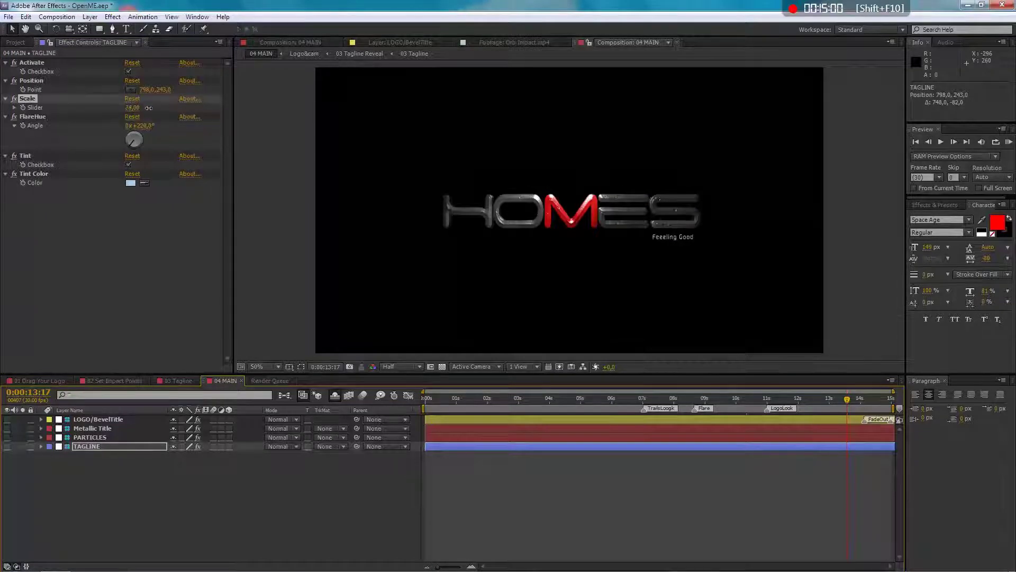
left_click(128, 165)
left_click(129, 165)
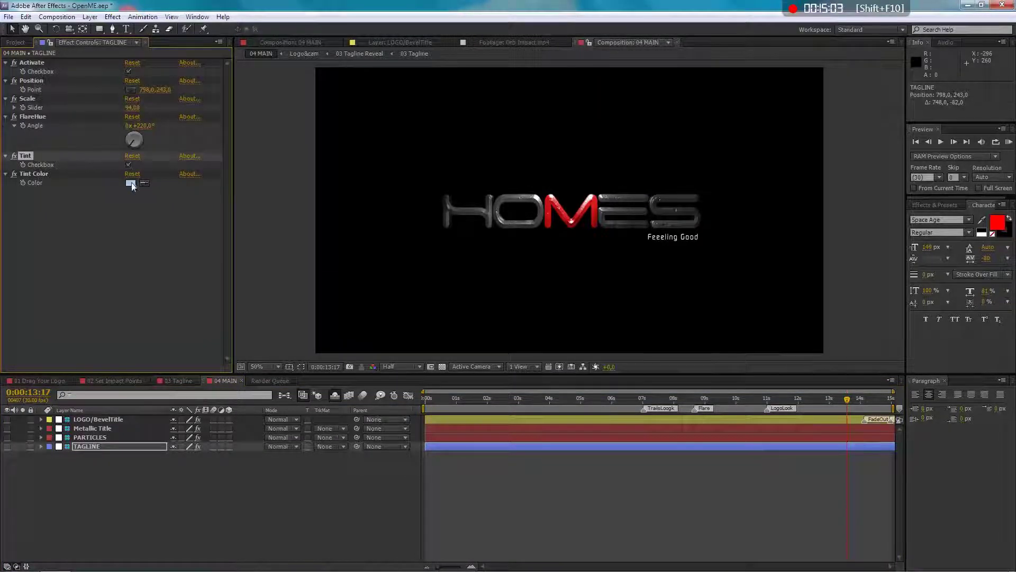
Change the tagline's Tint Color to blue and deselect the TAGLINE layer
left_click(131, 183)
left_click(425, 288)
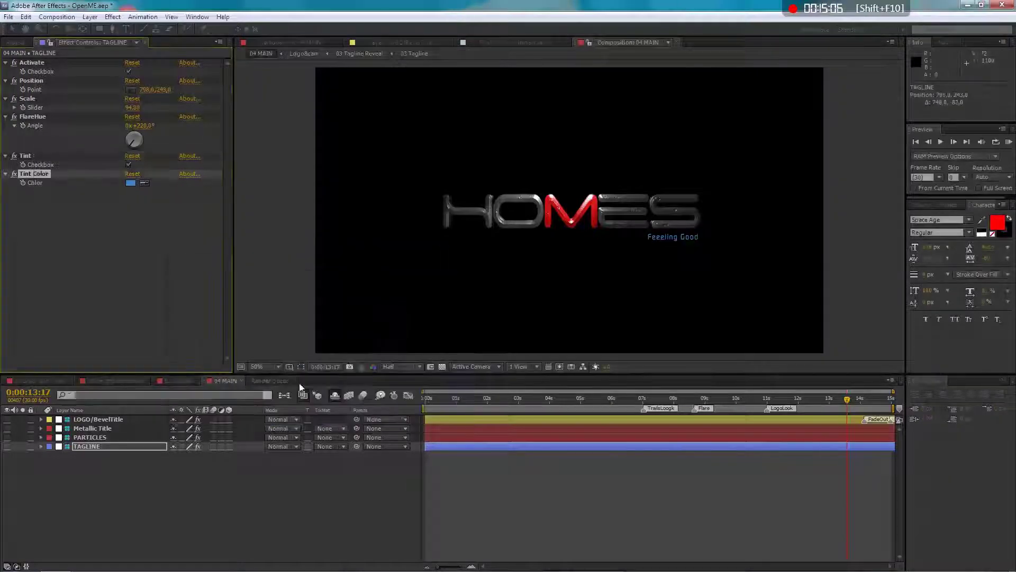
left_click(169, 490)
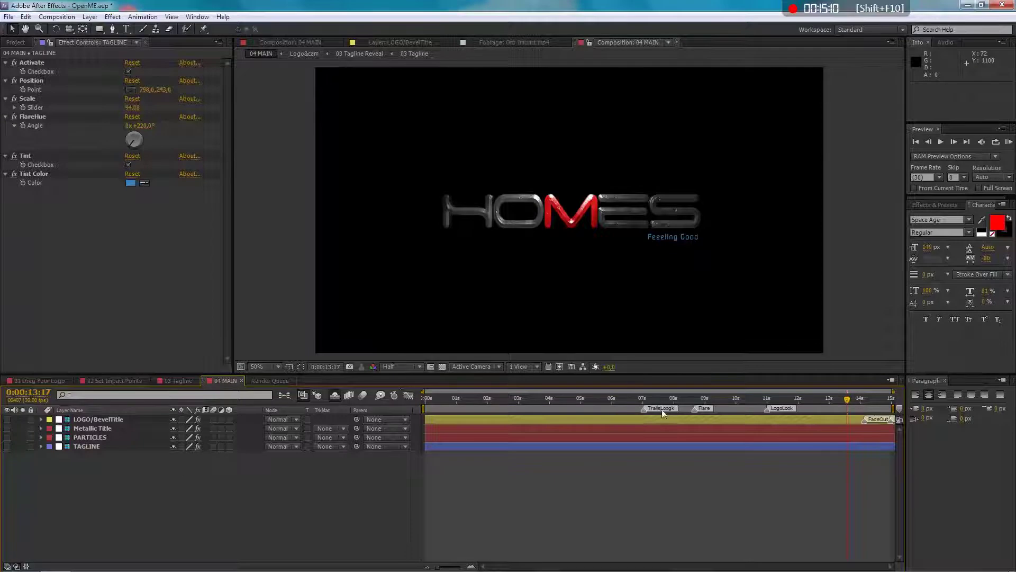
Add the 04 MAIN composition to the render queue and check its Output Module Settings without changing them
left_click(52, 16)
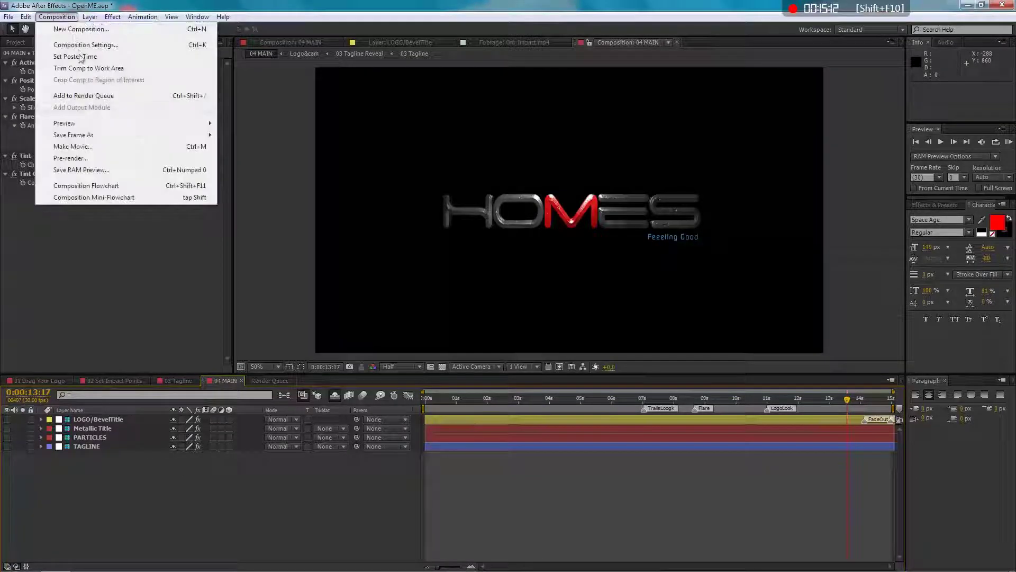
left_click(101, 97)
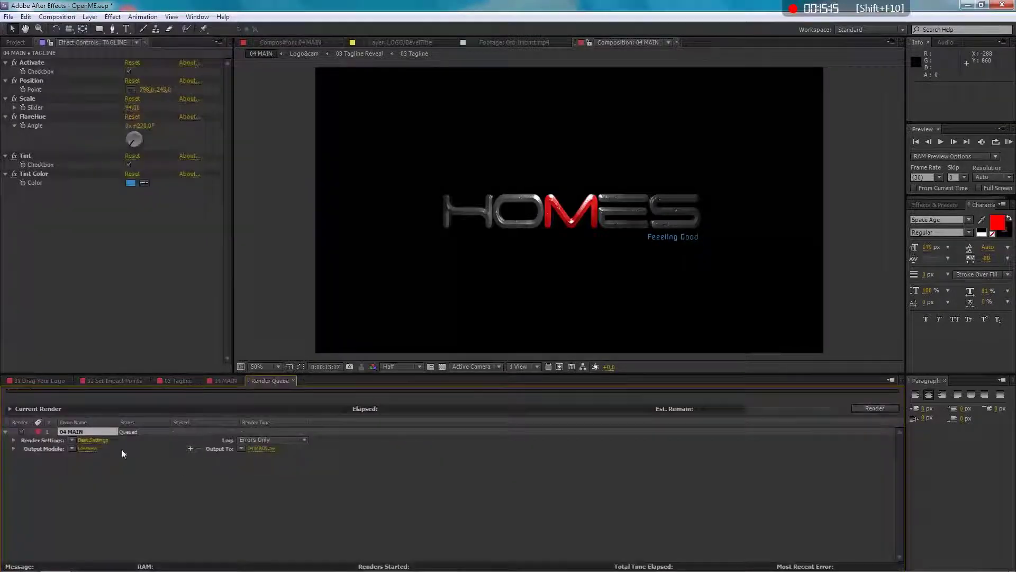
left_click(87, 448)
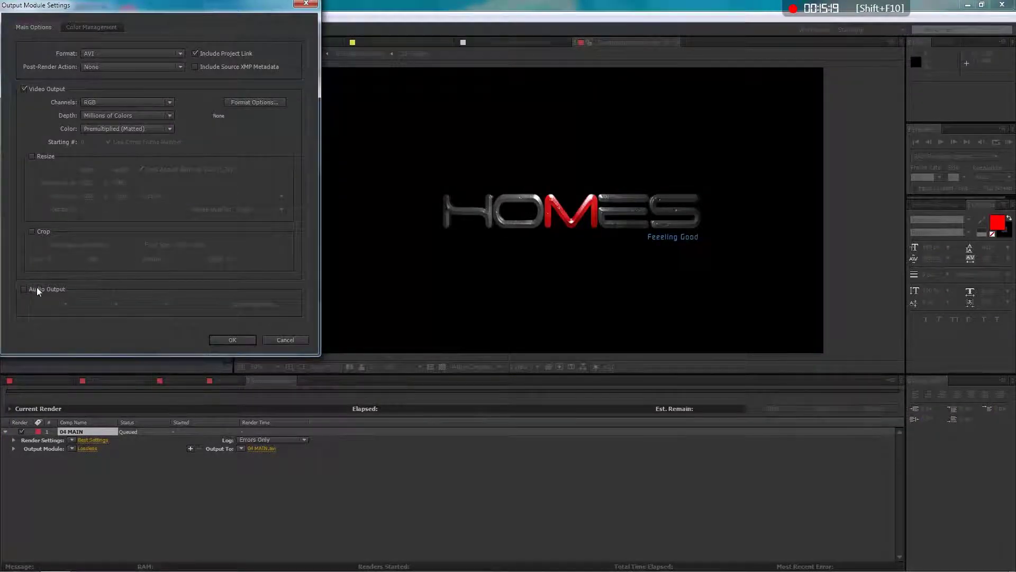
left_click(281, 341)
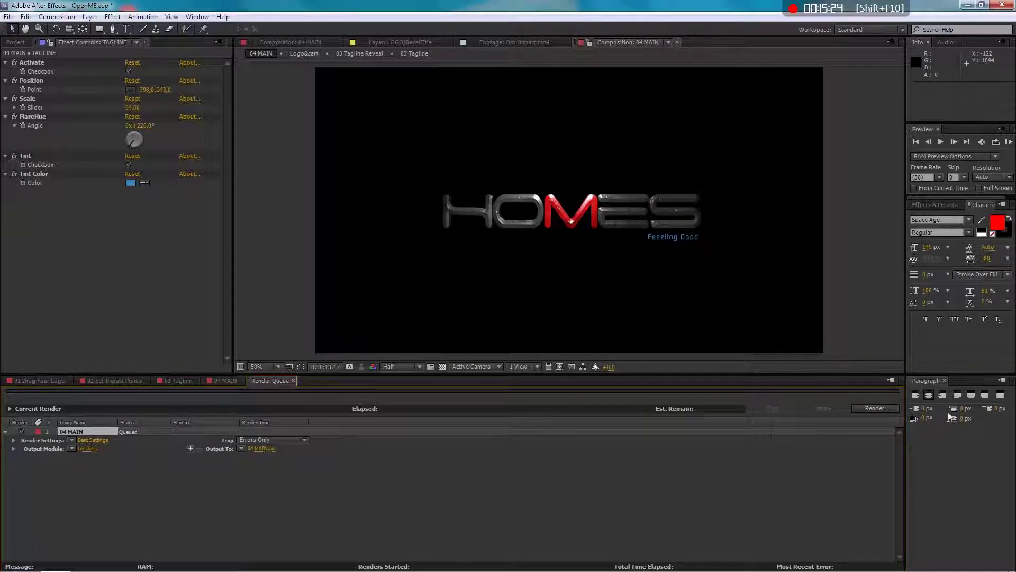
Expand the Optional folder in the project, view the Music composition's audio layers, and close that composition
left_click(16, 42)
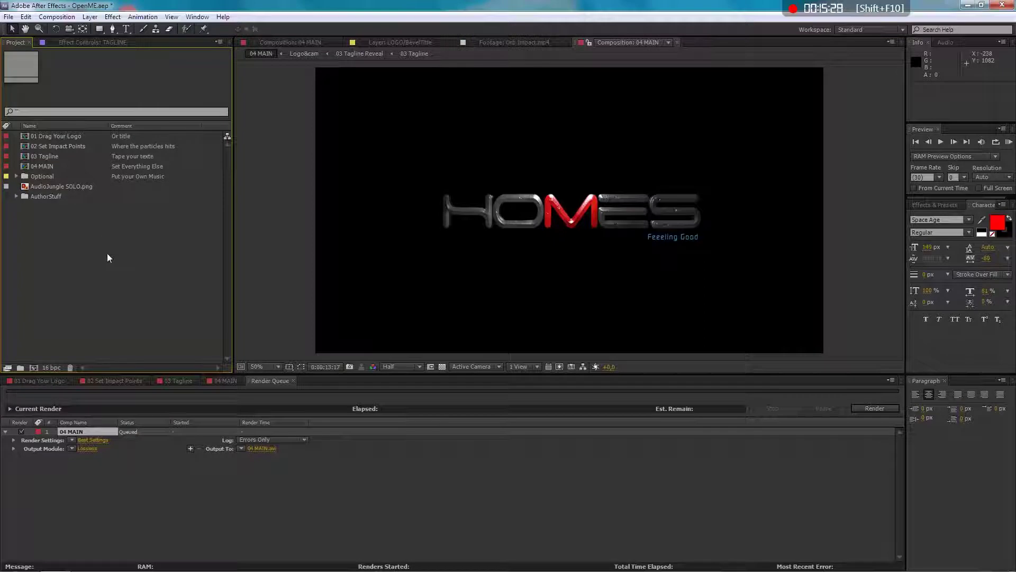
double_click(27, 177)
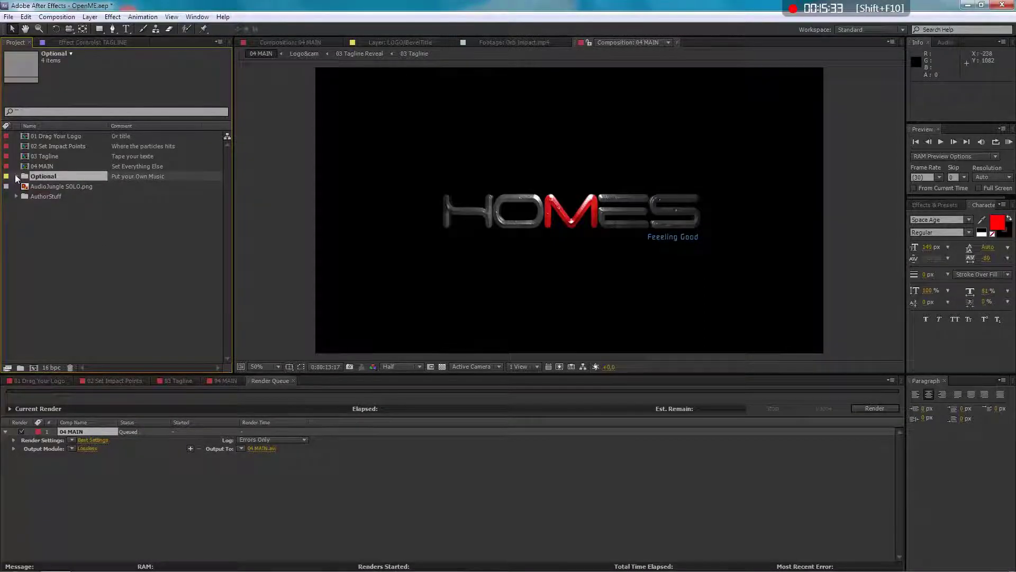
left_click(50, 188)
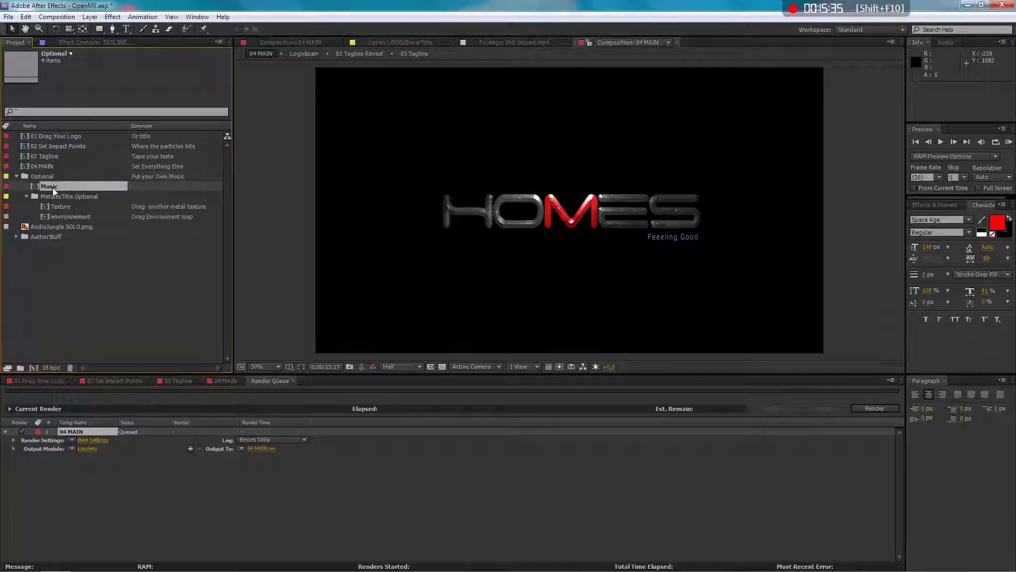
double_click(59, 186)
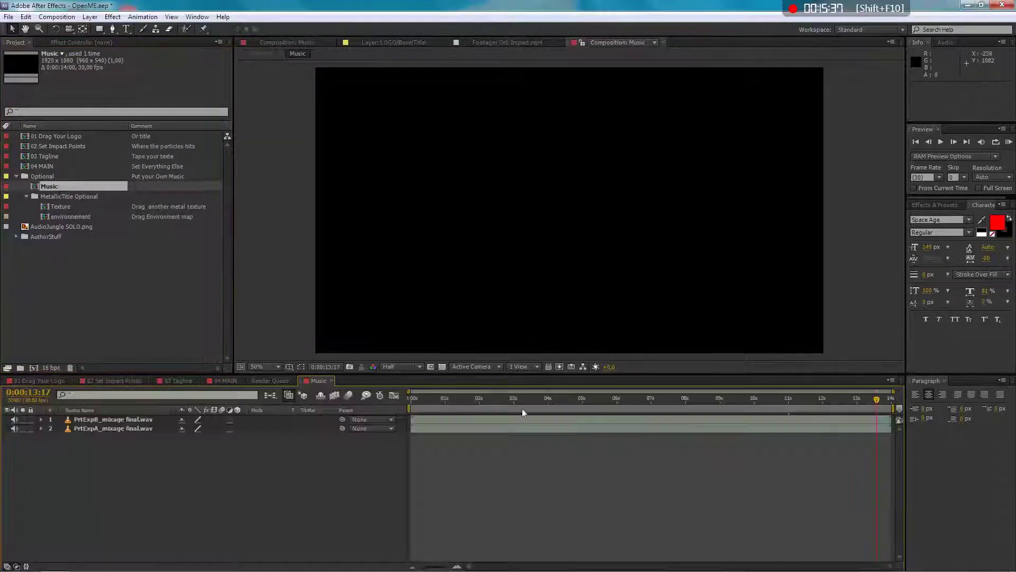
left_click(332, 380)
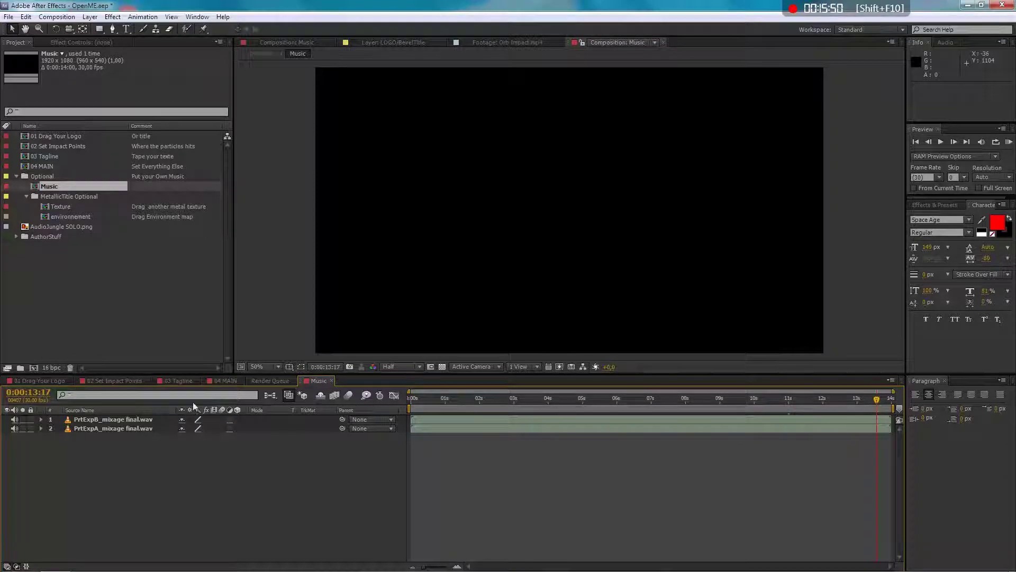
left_click(331, 381)
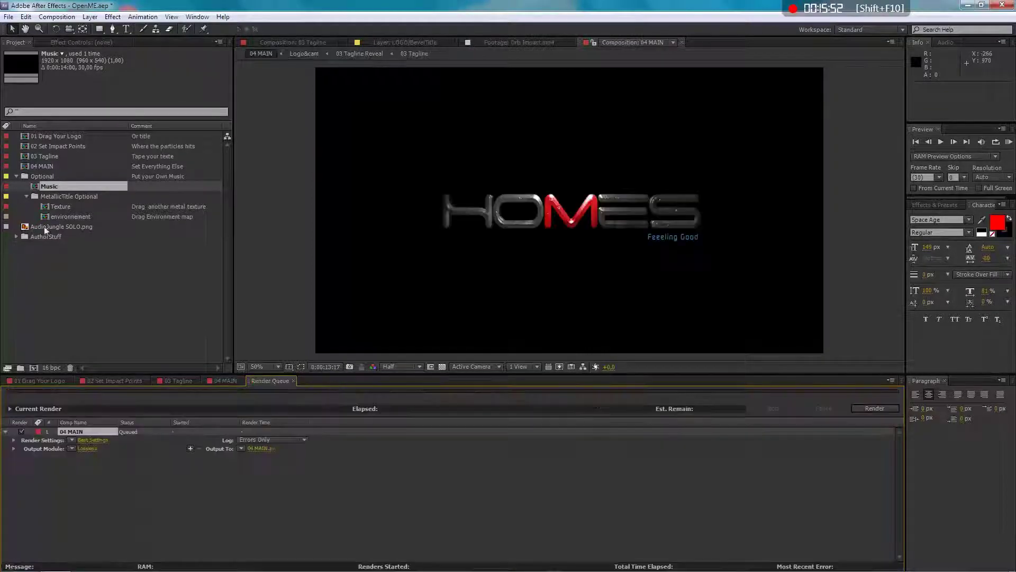
Open the environnement composition from the MetallicTitle Optional folder and select its environement.jpg layer
left_click(60, 207)
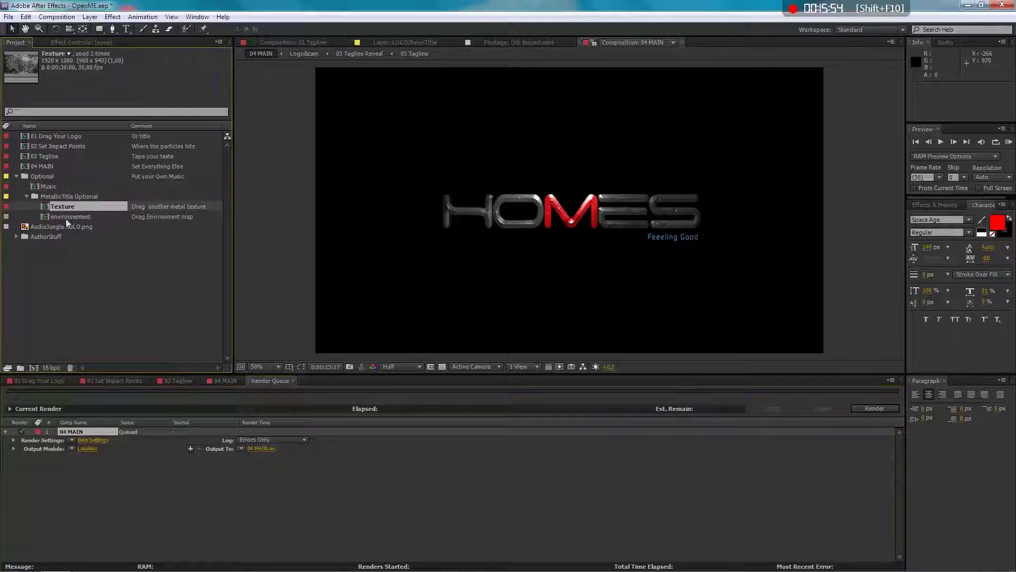
double_click(69, 217)
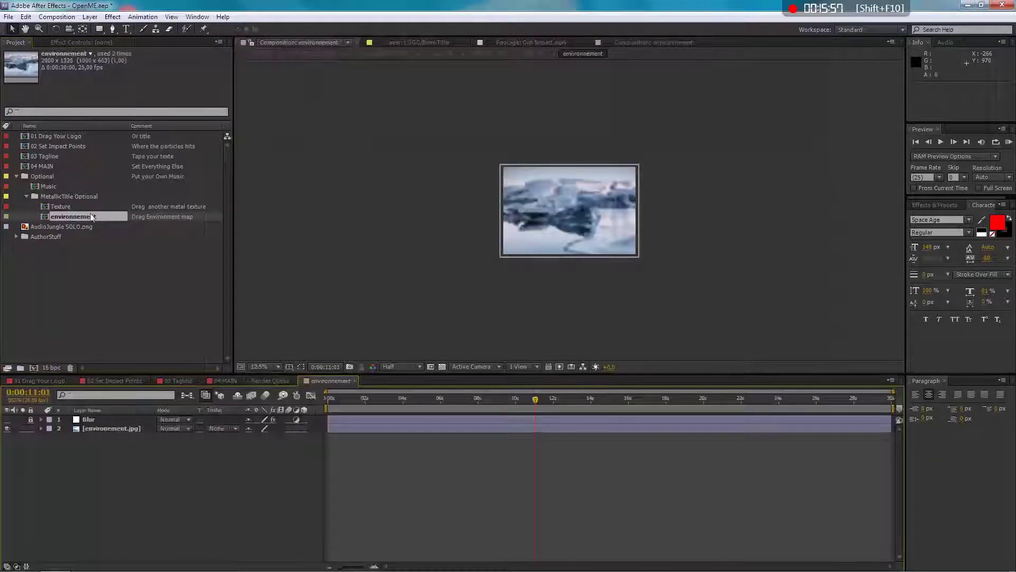
left_click(112, 428)
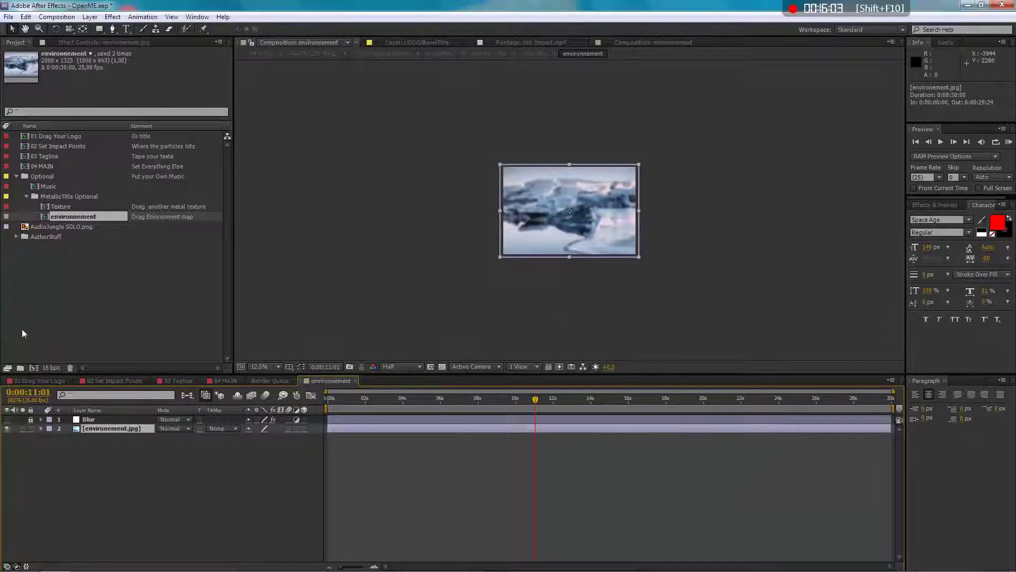
Add AudioJungle SOLO.png below environement.jpg, hide the original image layer, and scale the added image to 68%
left_click_drag(61, 228, 101, 458)
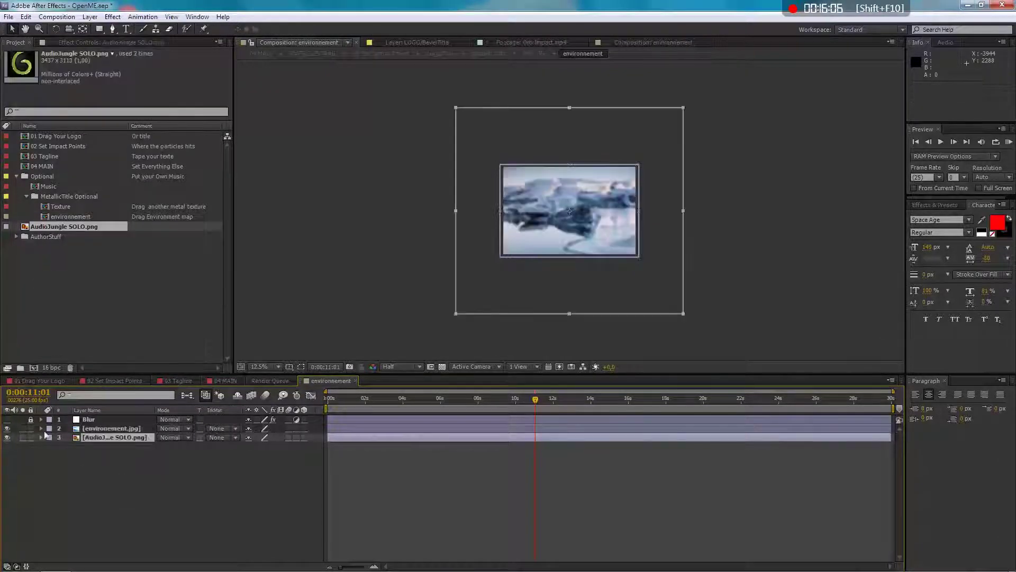
left_click(7, 428)
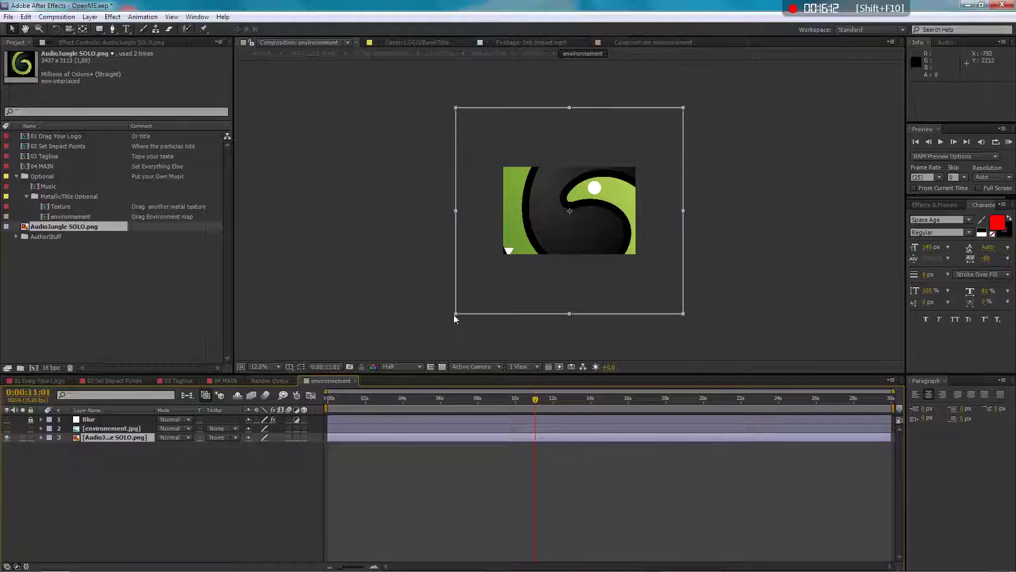
left_click_drag(456, 313, 492, 282)
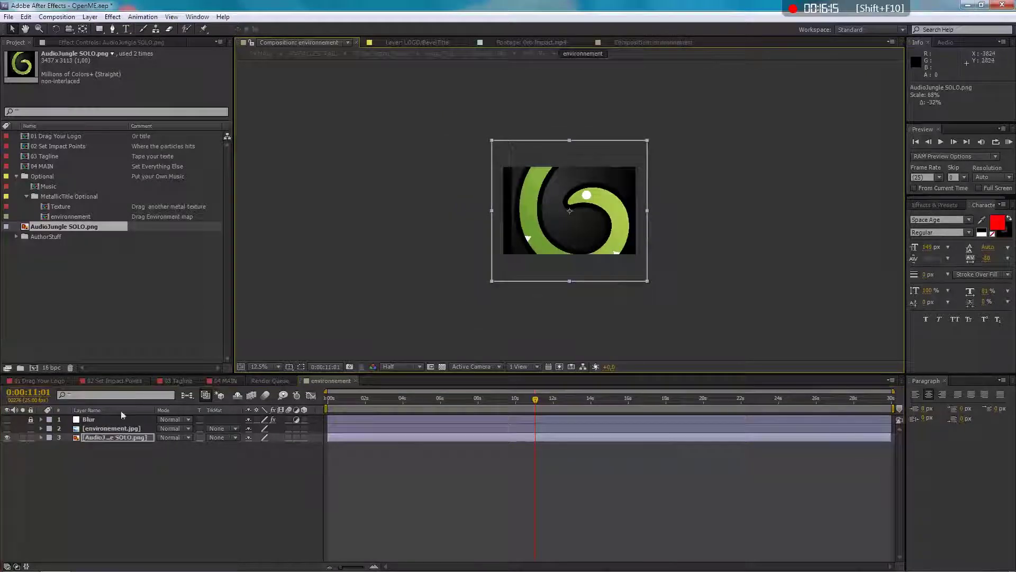
Toggle the Blur layer's visibility on and off to compare its effect on the replacement environment image
left_click(8, 419)
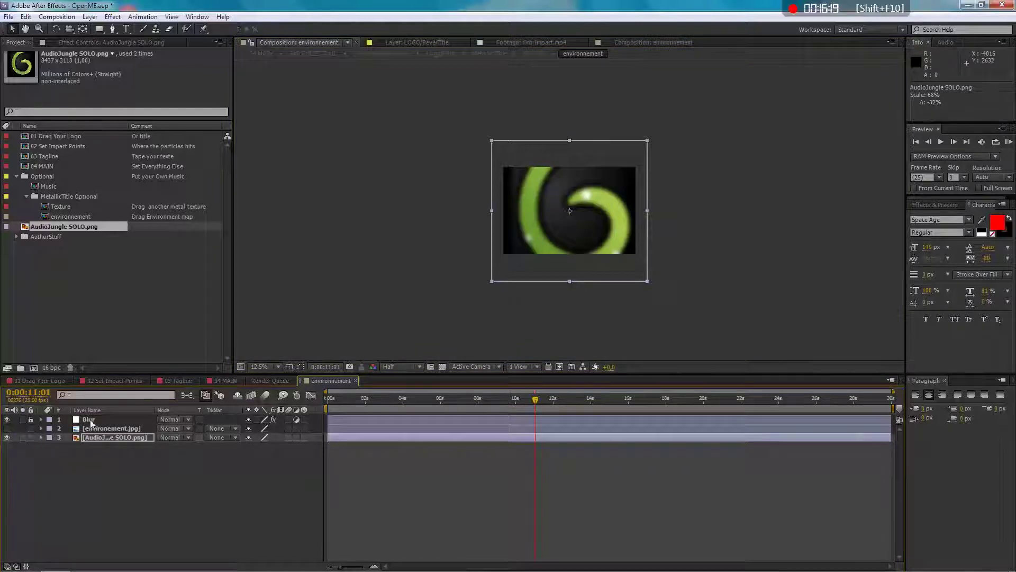
left_click(8, 419)
left_click(8, 420)
left_click(8, 420)
Show environement.jpg again and delete the AudioJungle SOLO.png layer from the environnement composition
left_click(7, 437)
left_click(8, 428)
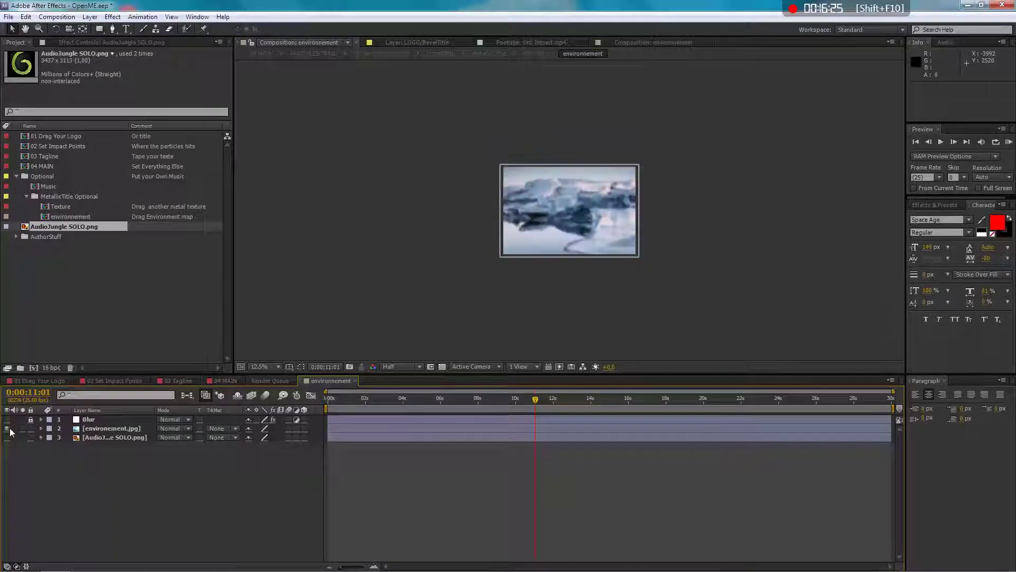
left_click(110, 437)
key("Delete")
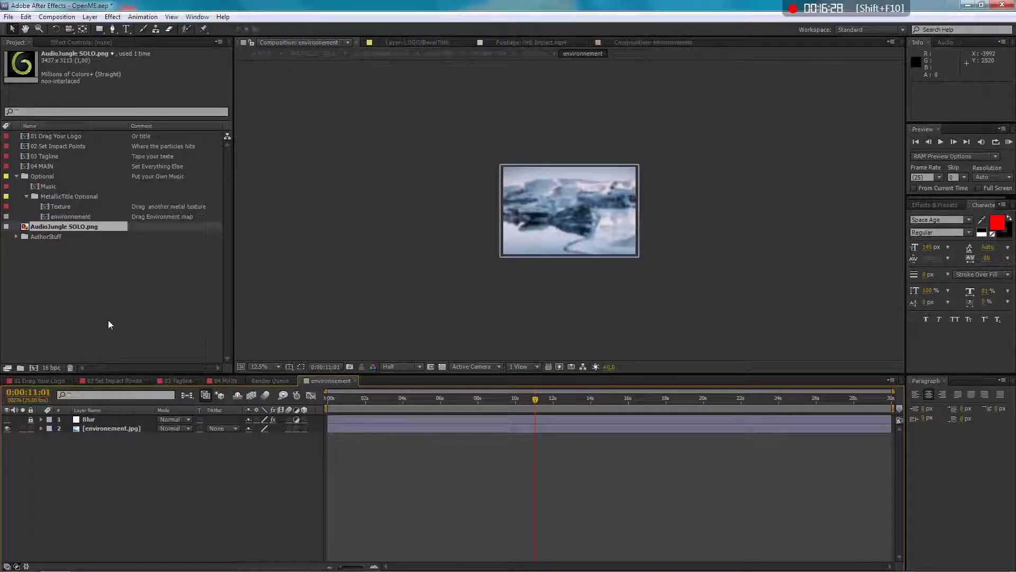